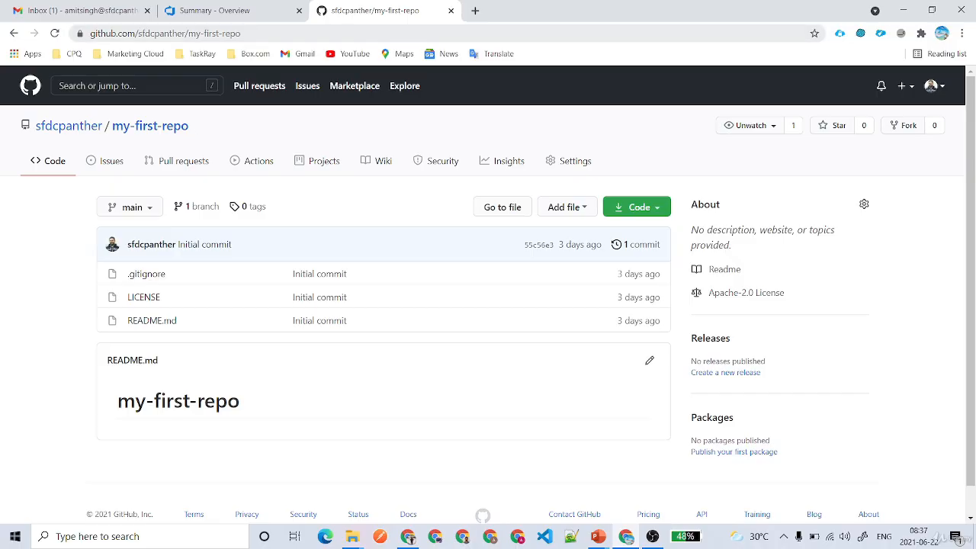
# Select the full my-first-repo repository URL in the browser address bar.
pyautogui.moveTo(240, 33); pyautogui.dragTo(84, 34)
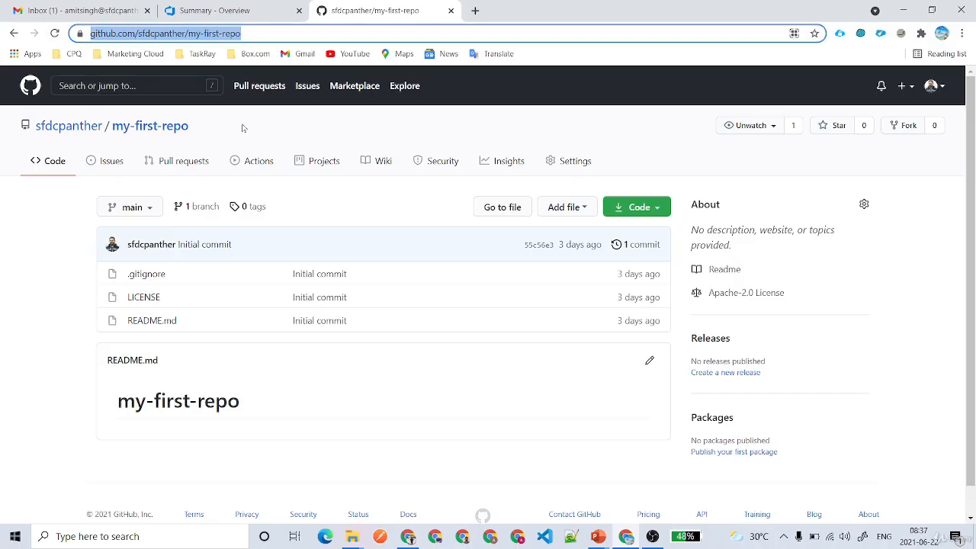
pyautogui.click(264, 34)
pyautogui.hotkey('ctrl', 'c')
# In myfirst-project, go to Repos and open the Import repository form from the repository dropdown.
pyautogui.click(242, 11)
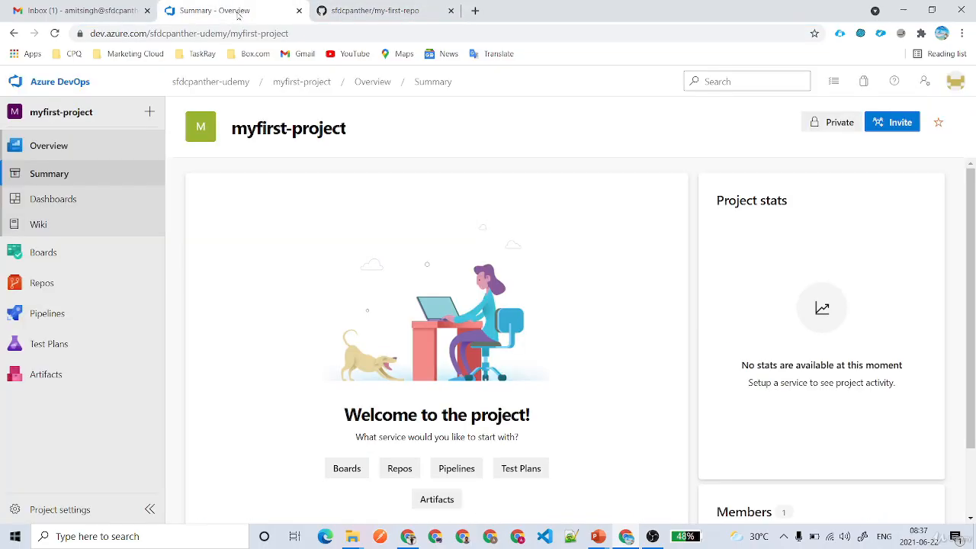
pyautogui.click(61, 283)
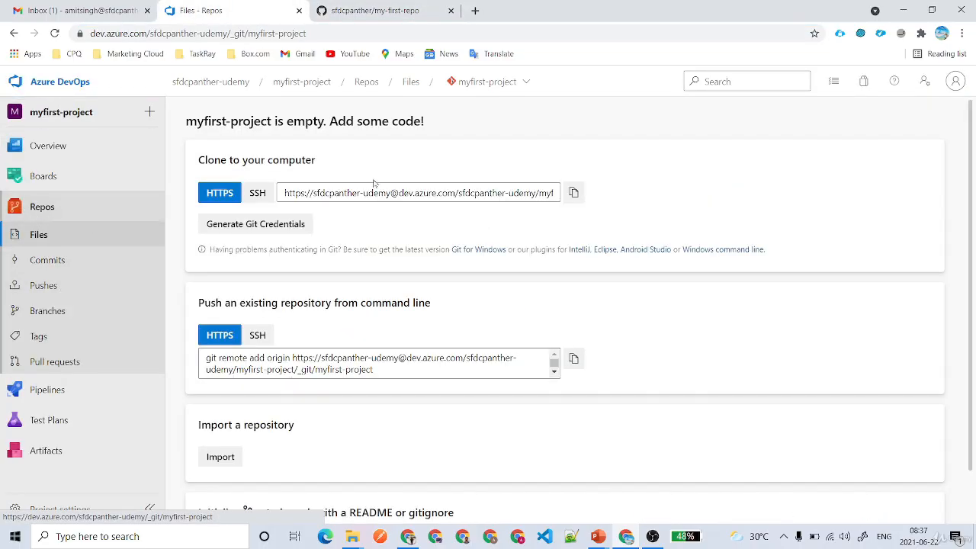
pyautogui.click(490, 82)
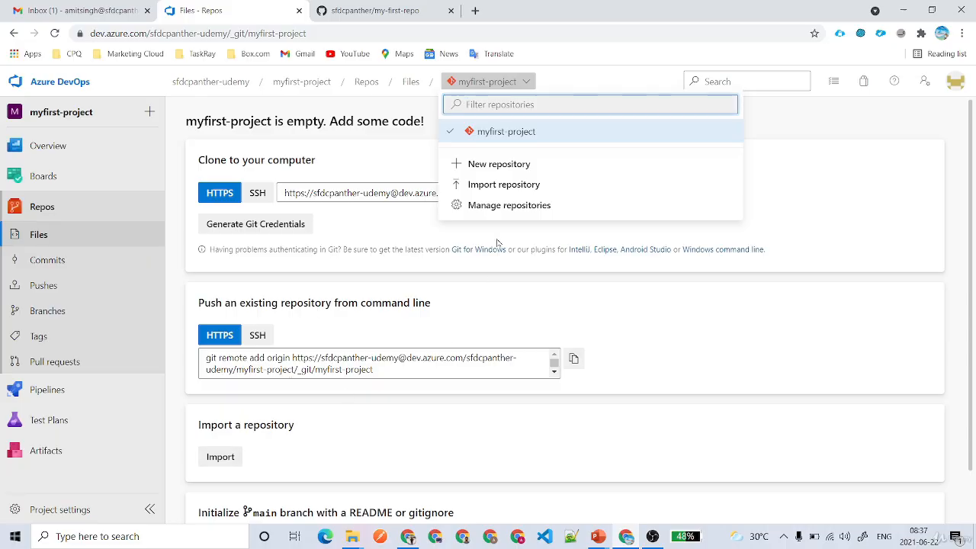
pyautogui.click(227, 458)
# Paste the GitHub my-first-repo clone URL, leave authentication off, and start the import.
pyautogui.hotkey('ctrl', 'v')
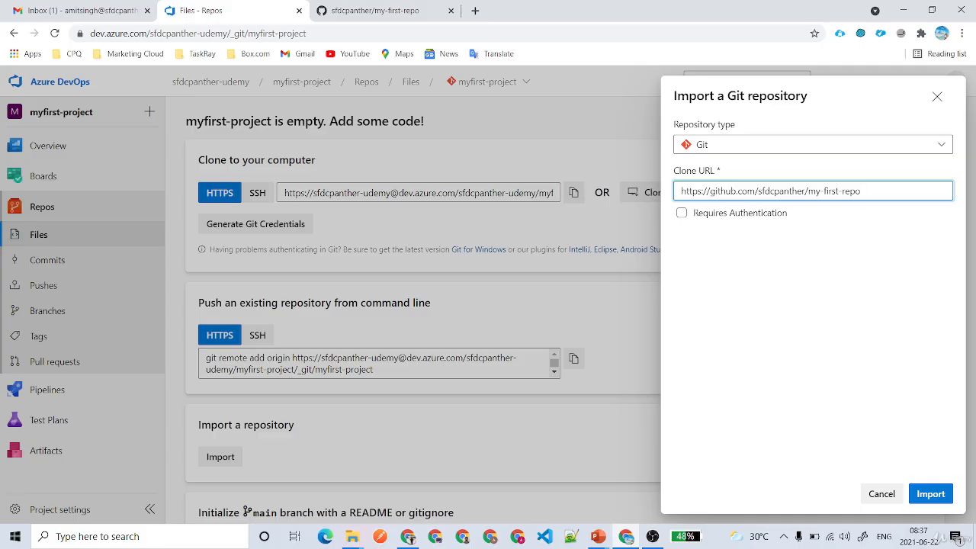
pyautogui.click(704, 221)
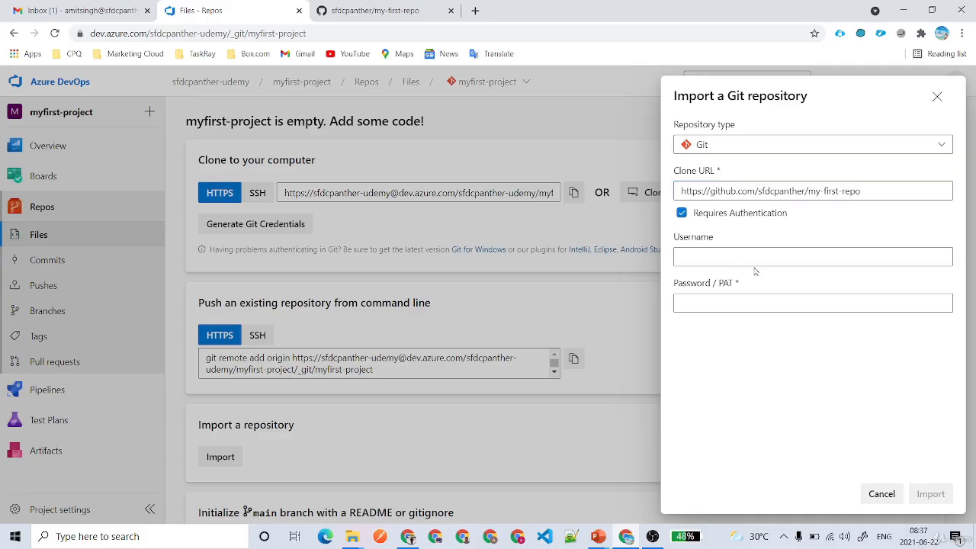
pyautogui.press('Tab')
pyautogui.press('Tab')
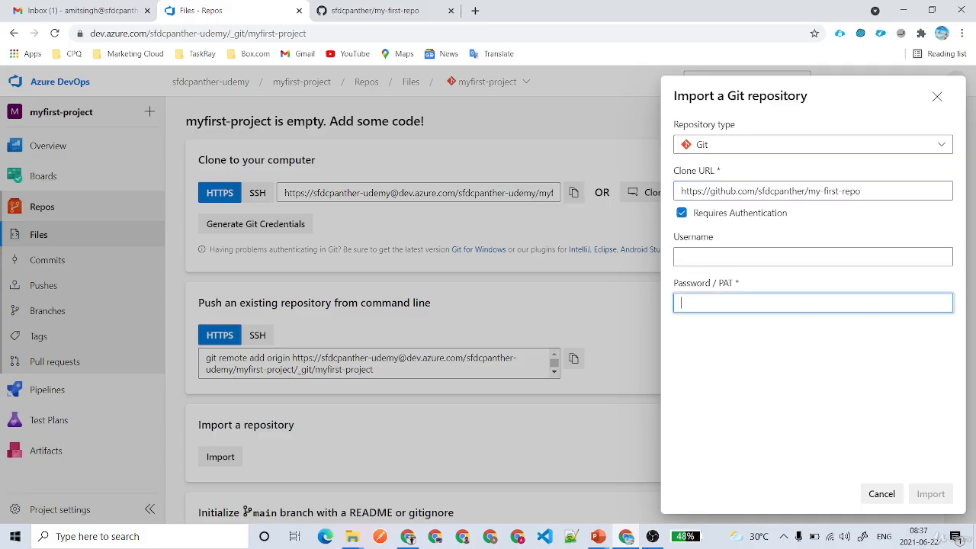
pyautogui.click(681, 212)
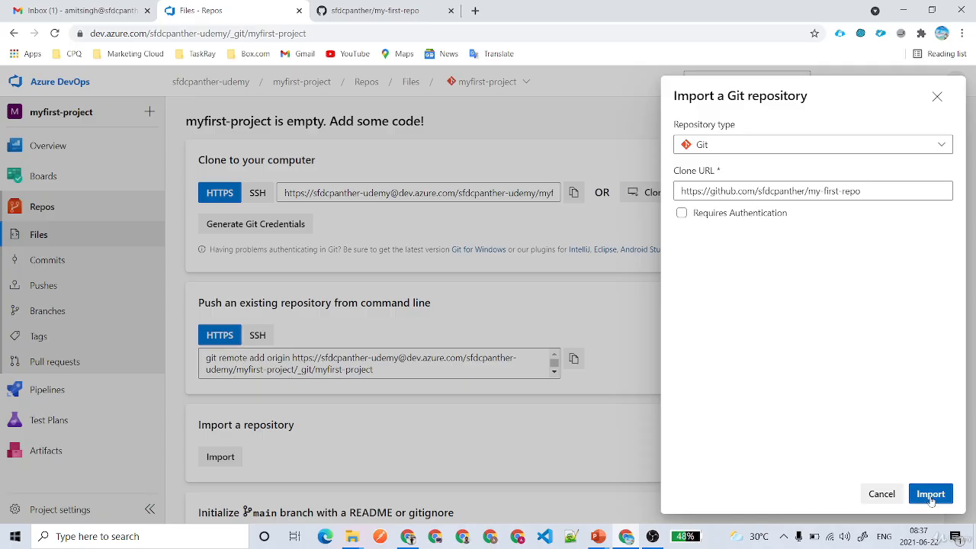
pyautogui.hotkey('ctrl', 'Tab')
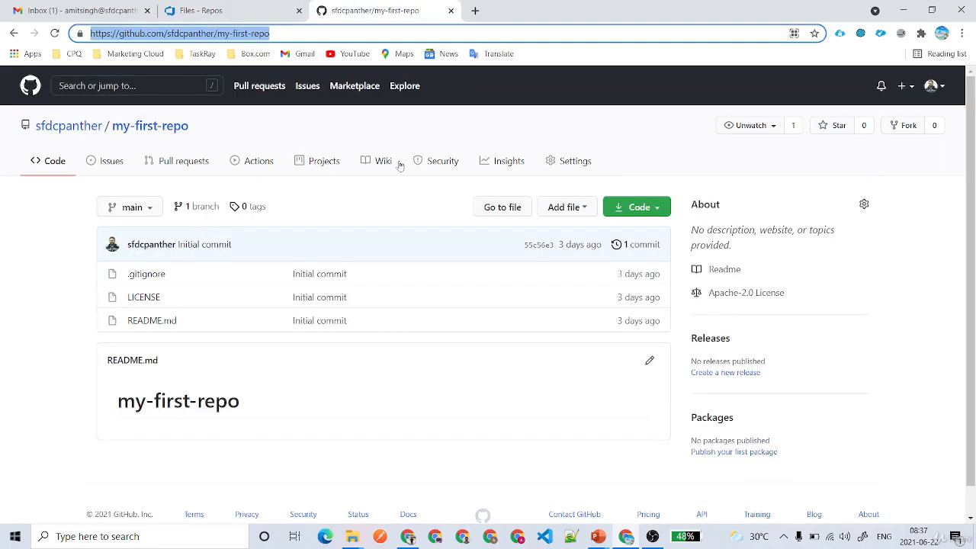
pyautogui.click(234, 16)
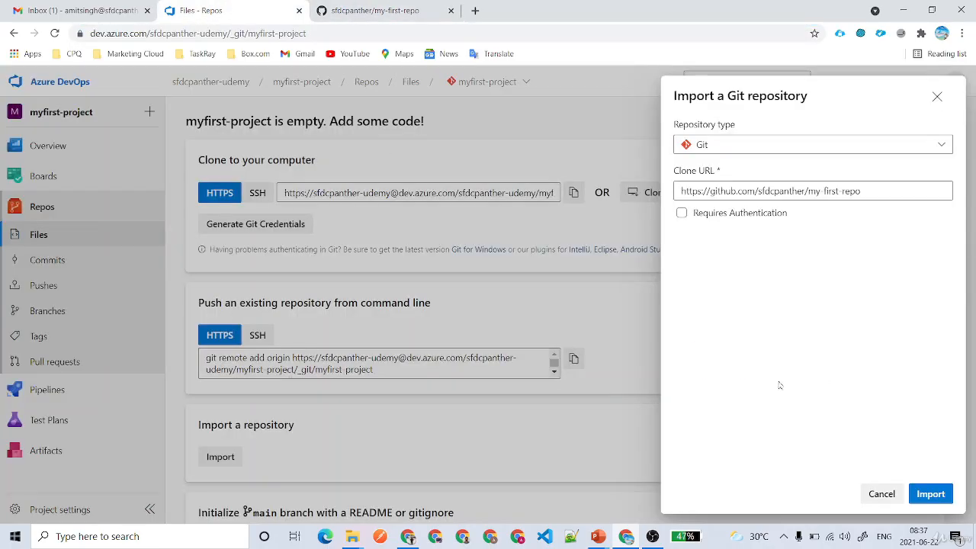
pyautogui.click(930, 494)
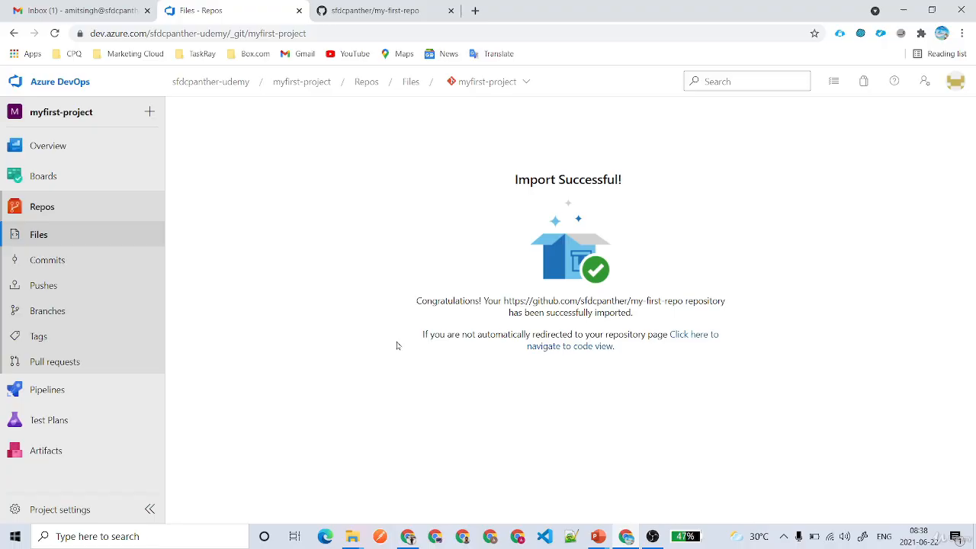
# Go from the Import Successful page to the code view listing .gitignore, LICENSE and README.md.
pyautogui.moveTo(480, 183); pyautogui.dragTo(638, 185)
pyautogui.click(695, 253)
pyautogui.click(695, 336)
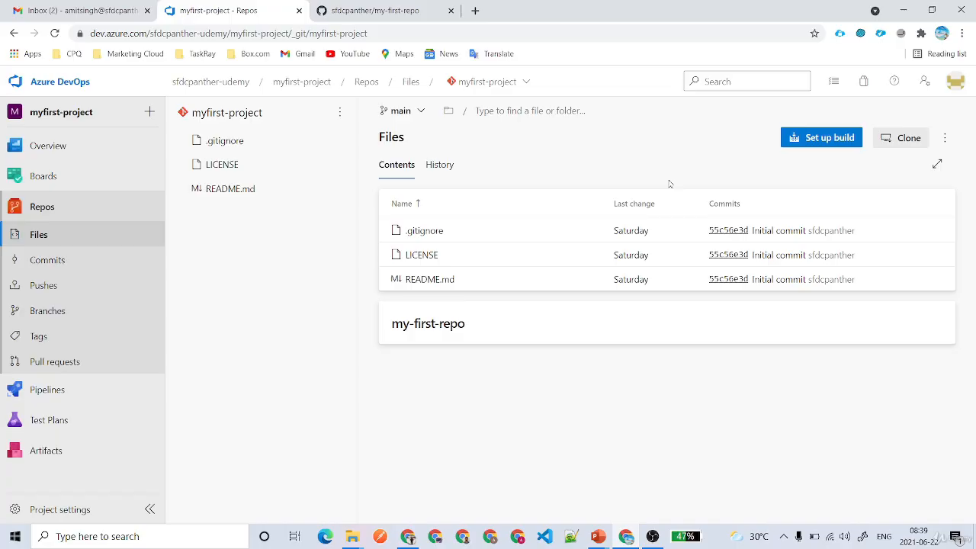
# Set up a build from the repository and pick the Starter pipeline template.
pyautogui.click(829, 137)
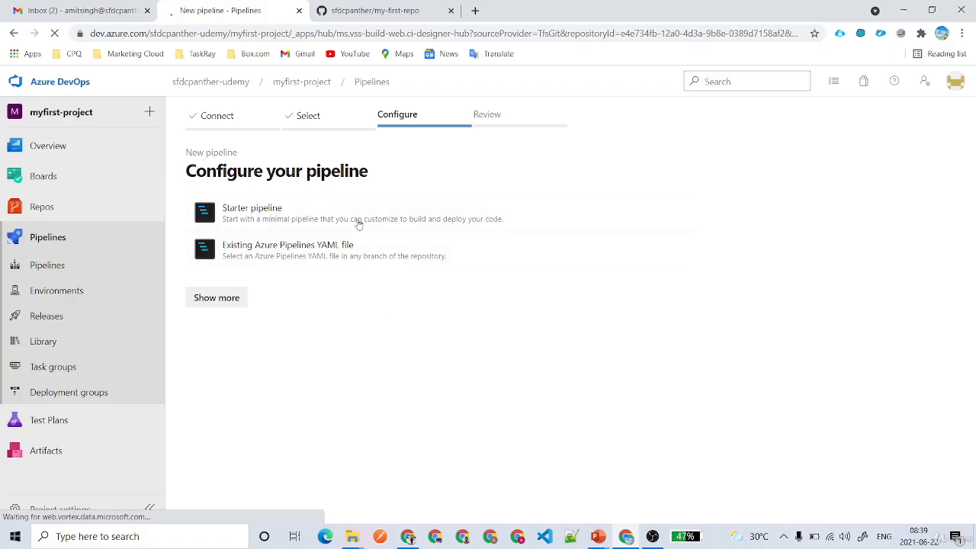
pyautogui.moveTo(416, 177); pyautogui.dragTo(185, 172)
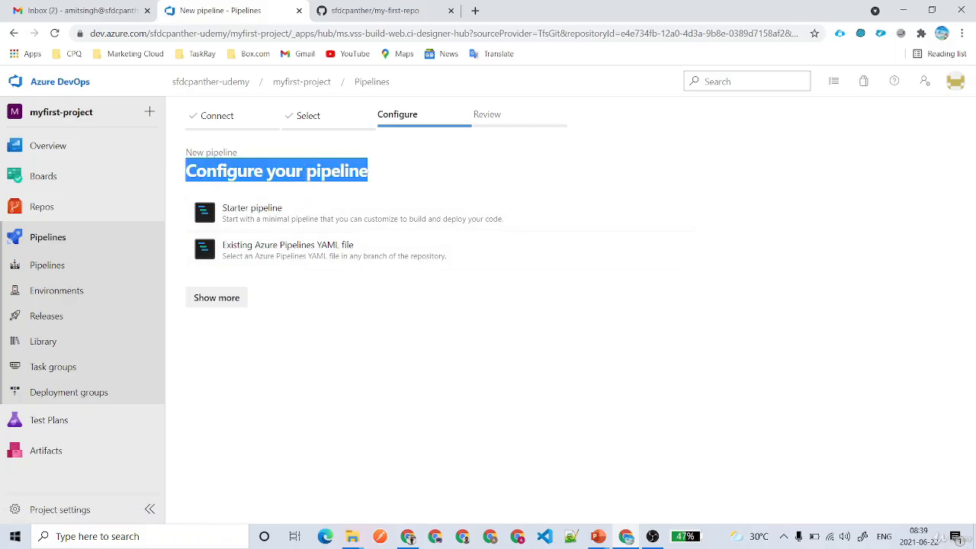
pyautogui.click(390, 178)
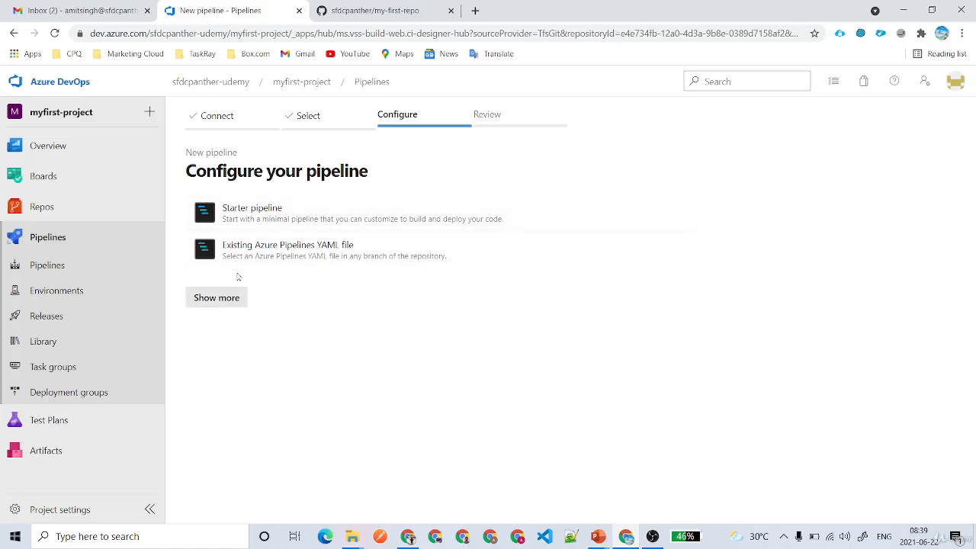
pyautogui.click(269, 220)
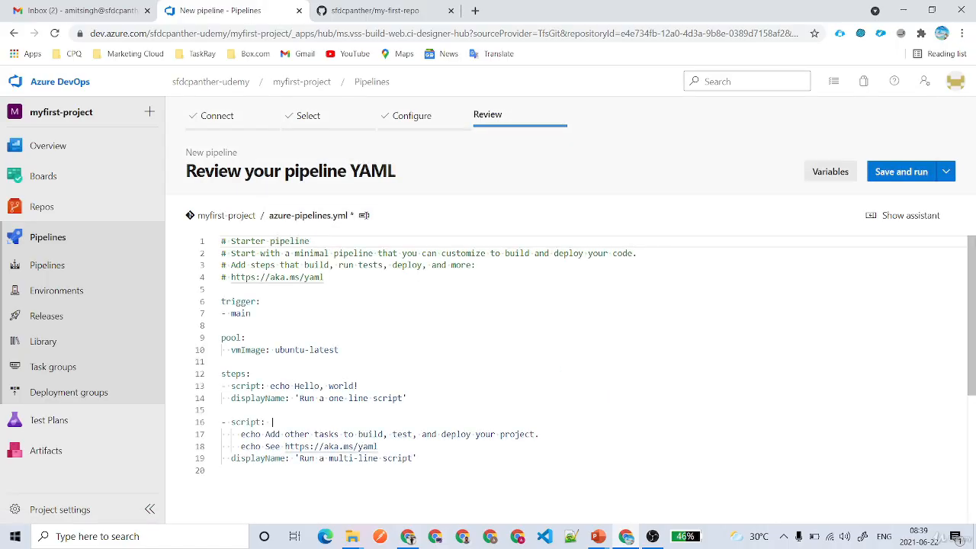
pyautogui.click(270, 217)
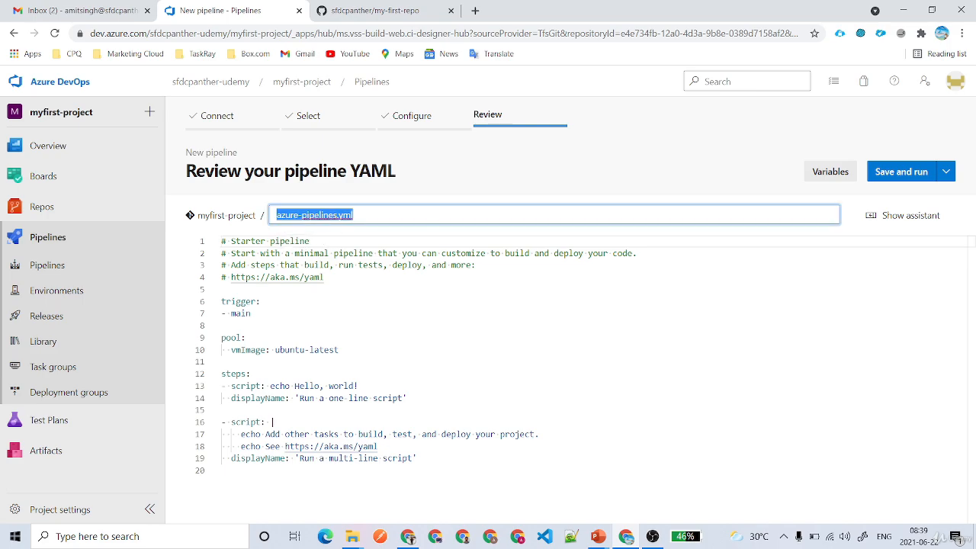
pyautogui.click(353, 215)
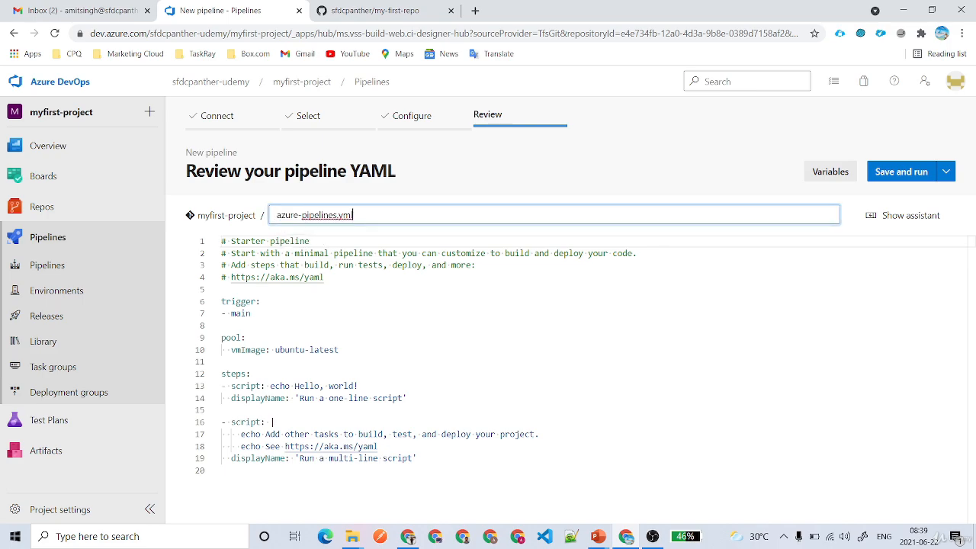
pyautogui.doubleClick(288, 215)
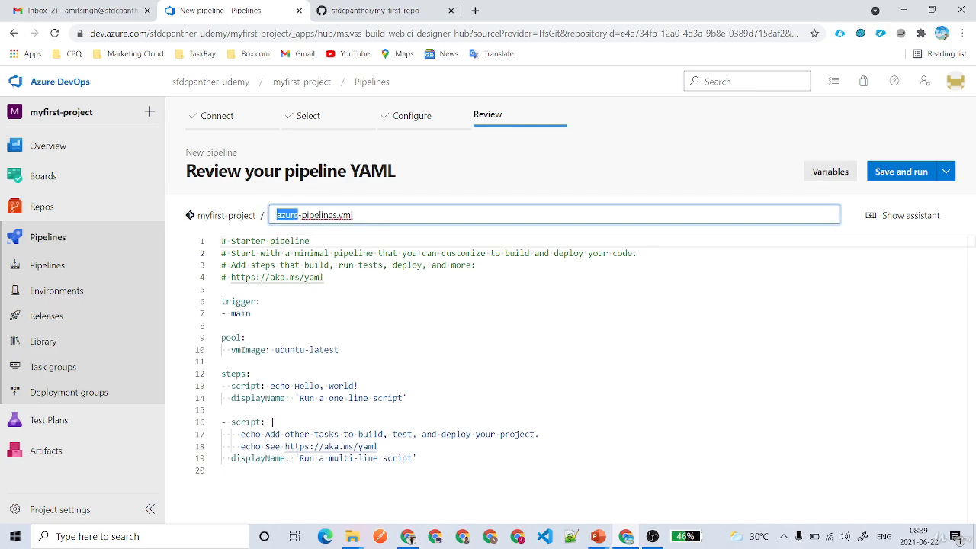
pyautogui.click(353, 215)
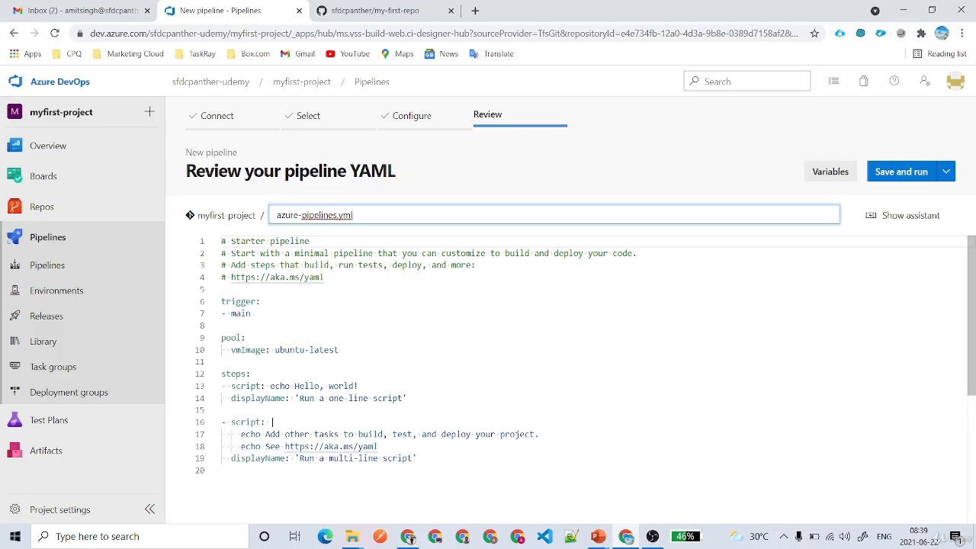
pyautogui.moveTo(341, 349); pyautogui.dragTo(341, 361)
pyautogui.moveTo(251, 313); pyautogui.dragTo(221, 301)
pyautogui.click(251, 313)
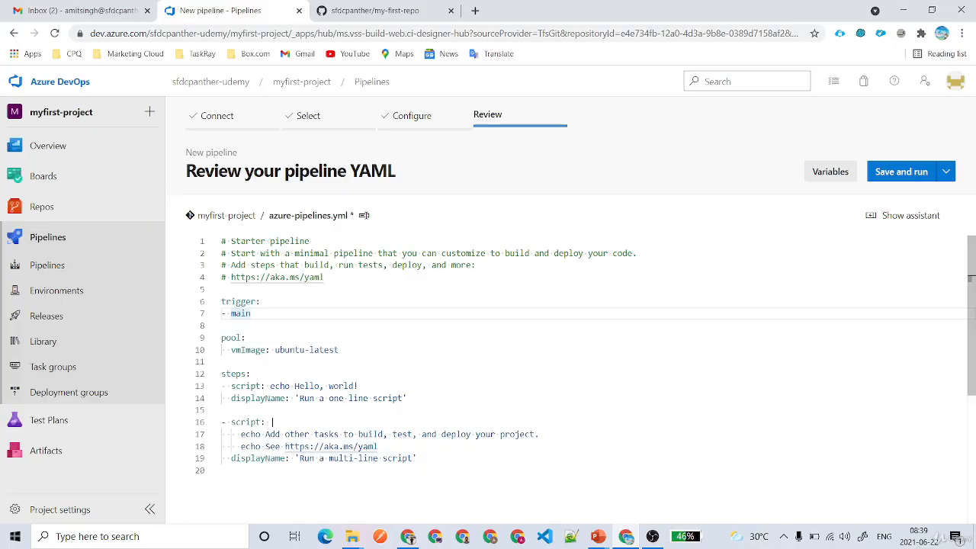
# Add '- feature/*' and '- bugfix/*' entries under '- main' in the trigger list.
pyautogui.press('Return')
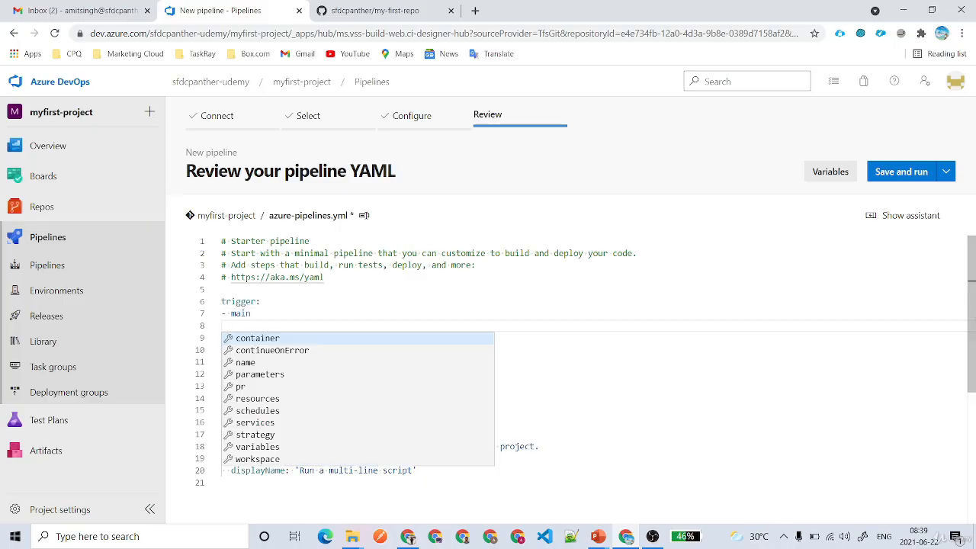
pyautogui.write('- ')
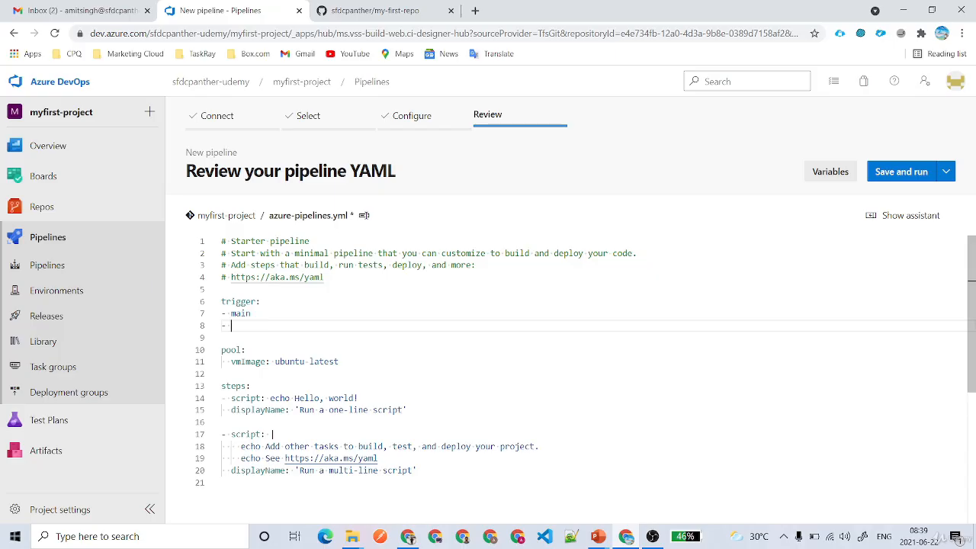
pyautogui.write('feature/*')
pyautogui.press('Return')
pyautogui.write('- ')
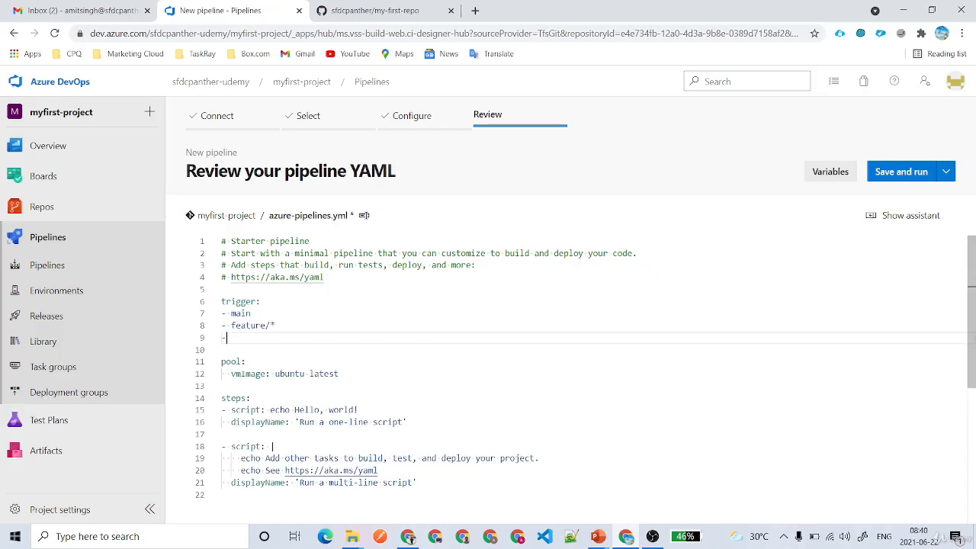
pyautogui.write('bugfix/*')
# Add a '- hotfix/*' trigger entry and remove the stray extra line after the list.
pyautogui.doubleClick(248, 325)
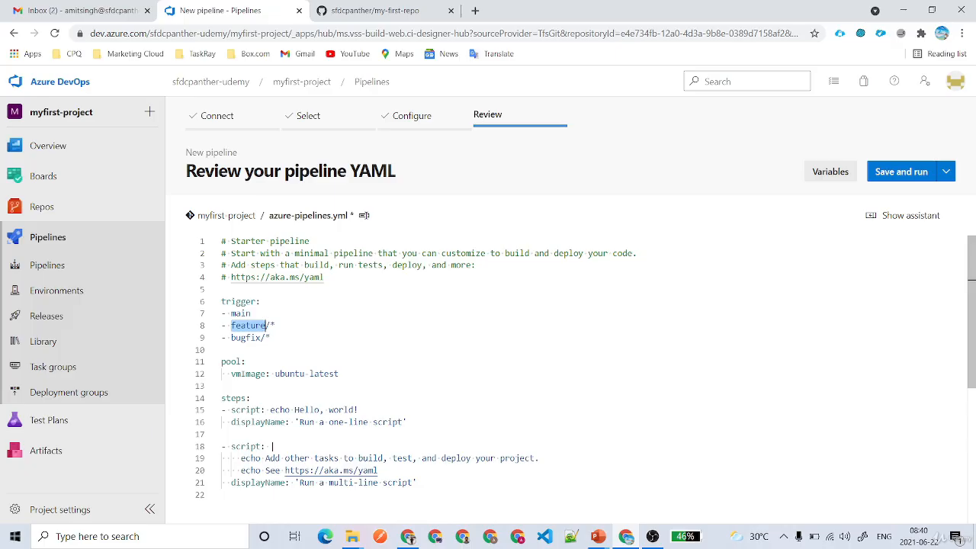
pyautogui.doubleClick(245, 337)
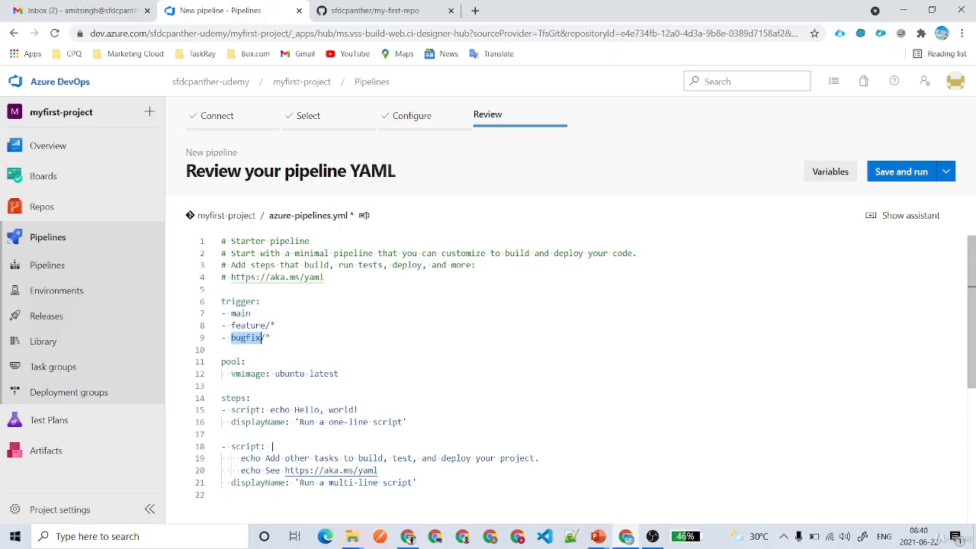
pyautogui.click(270, 338)
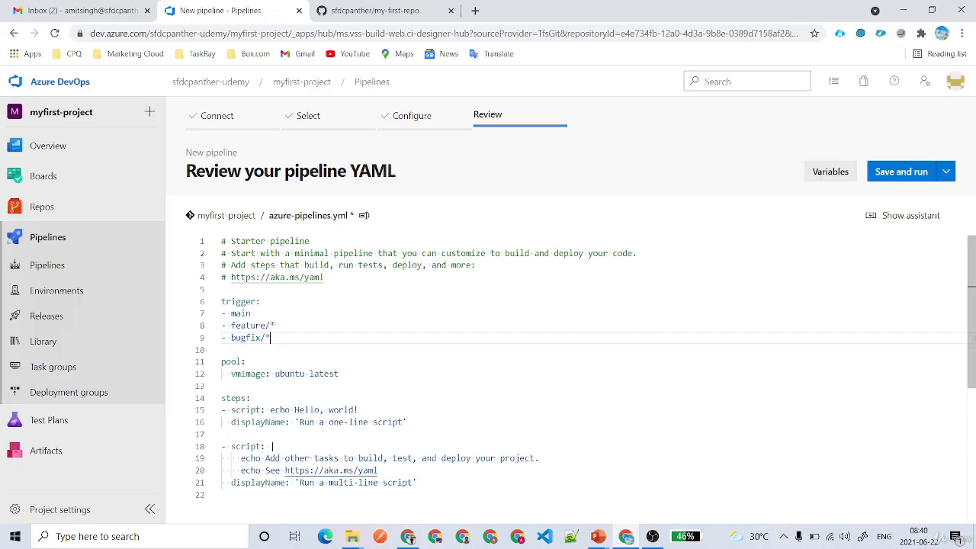
pyautogui.press('Return')
pyautogui.write('-')
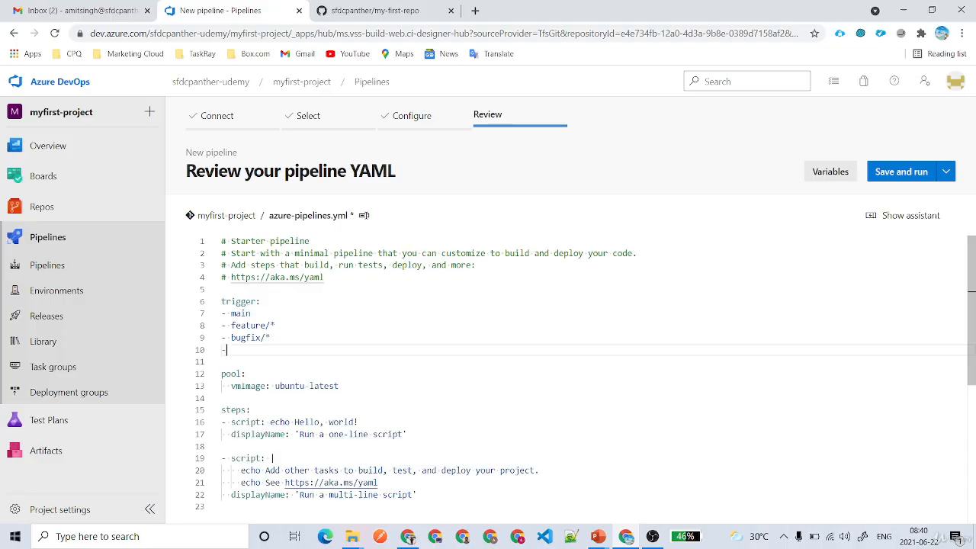
pyautogui.write(' hotfix/*')
pyautogui.moveTo(270, 350); pyautogui.dragTo(213, 305)
pyautogui.click(270, 350)
pyautogui.press('Return')
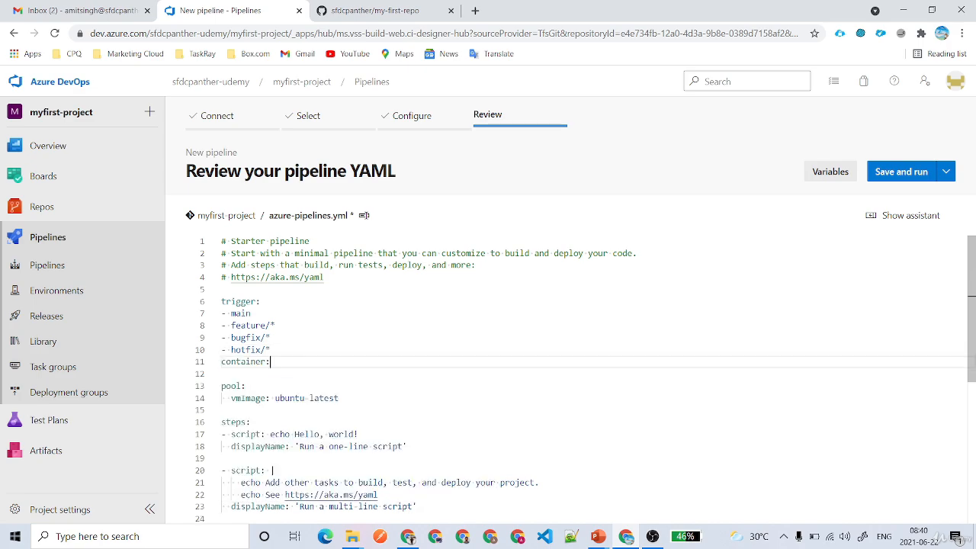
pyautogui.hotkey('ctrl', 'z')
pyautogui.hotkey('ctrl', 'space')
pyautogui.press('BackSpace')
pyautogui.press('BackSpace')
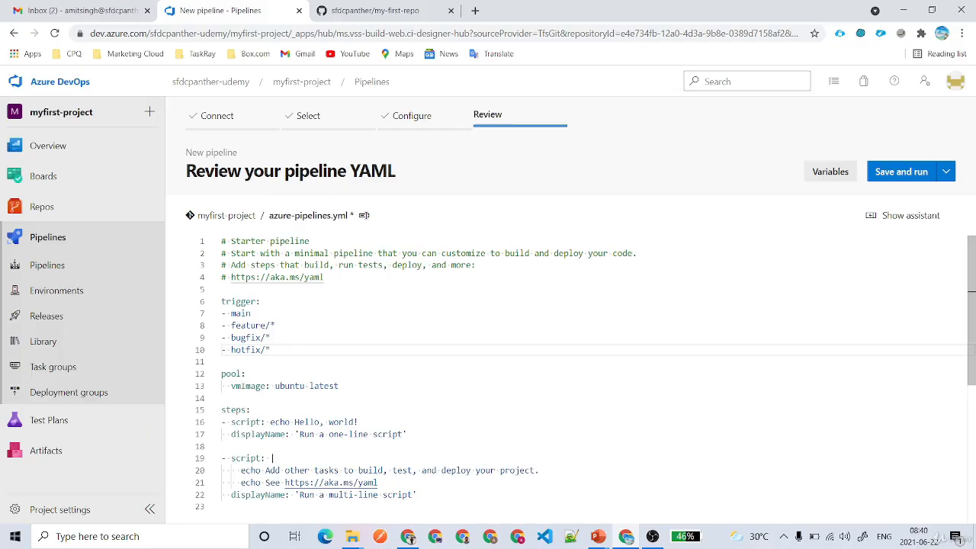
pyautogui.doubleClick(236, 301)
pyautogui.moveTo(272, 349); pyautogui.dragTo(221, 313)
pyautogui.doubleClick(232, 373)
pyautogui.click(245, 374)
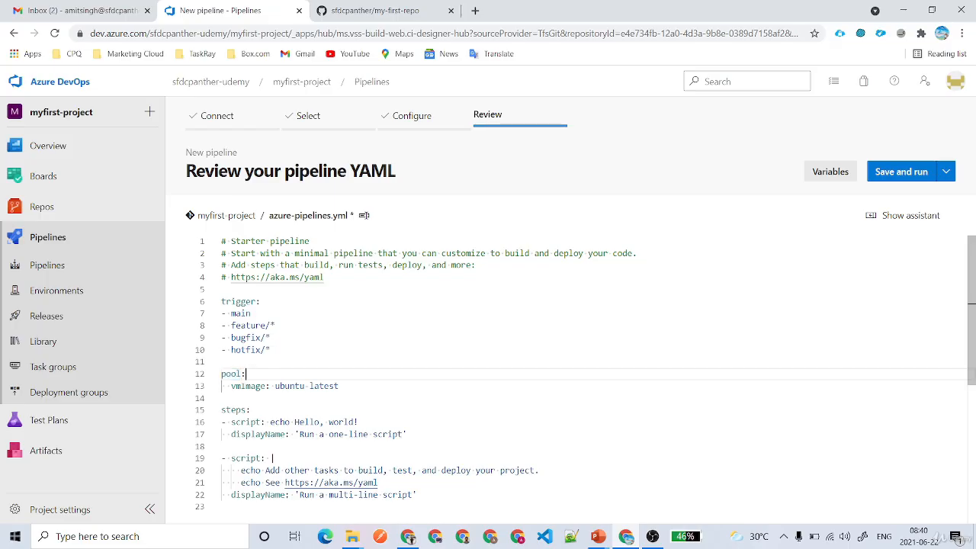
pyautogui.moveTo(338, 386); pyautogui.dragTo(274, 386)
pyautogui.click(245, 374)
pyautogui.moveTo(338, 386); pyautogui.dragTo(274, 386)
pyautogui.click(338, 385)
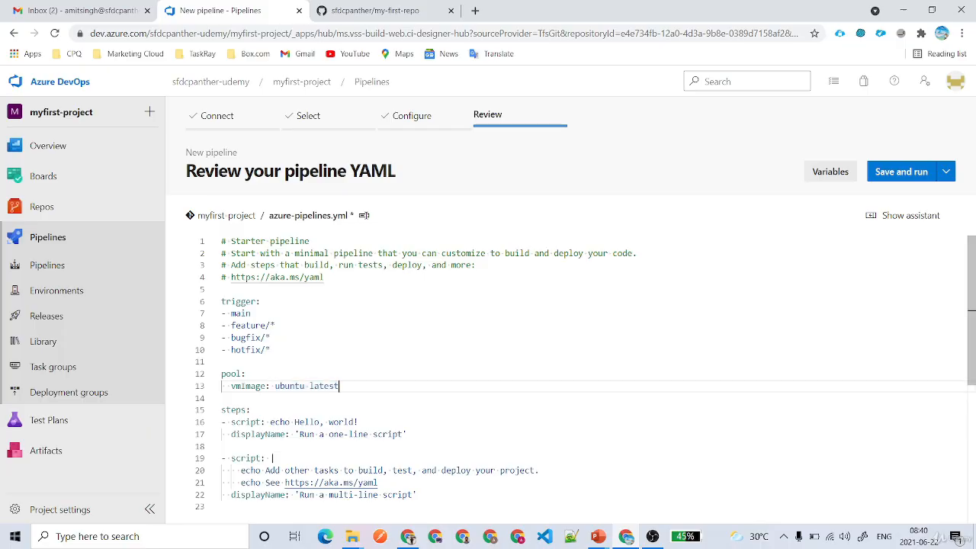
pyautogui.scroll(-2, 580, 373)
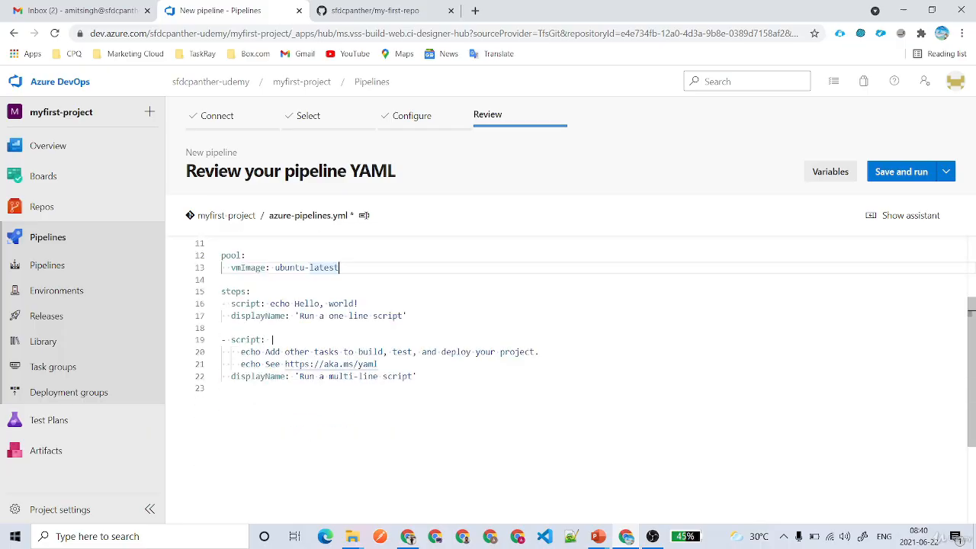
pyautogui.moveTo(221, 291); pyautogui.dragTo(244, 292)
pyautogui.doubleClick(255, 303)
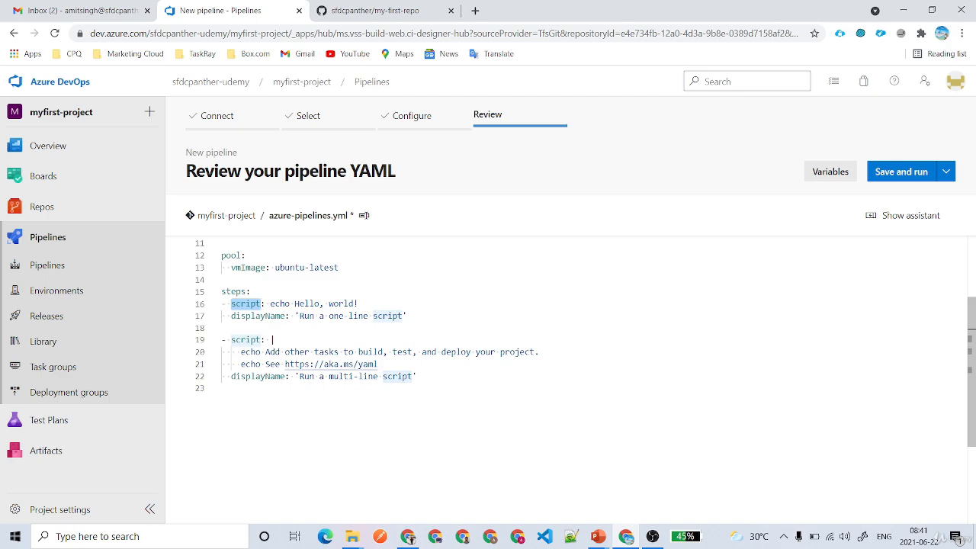
pyautogui.click(298, 303)
pyautogui.doubleClick(283, 316)
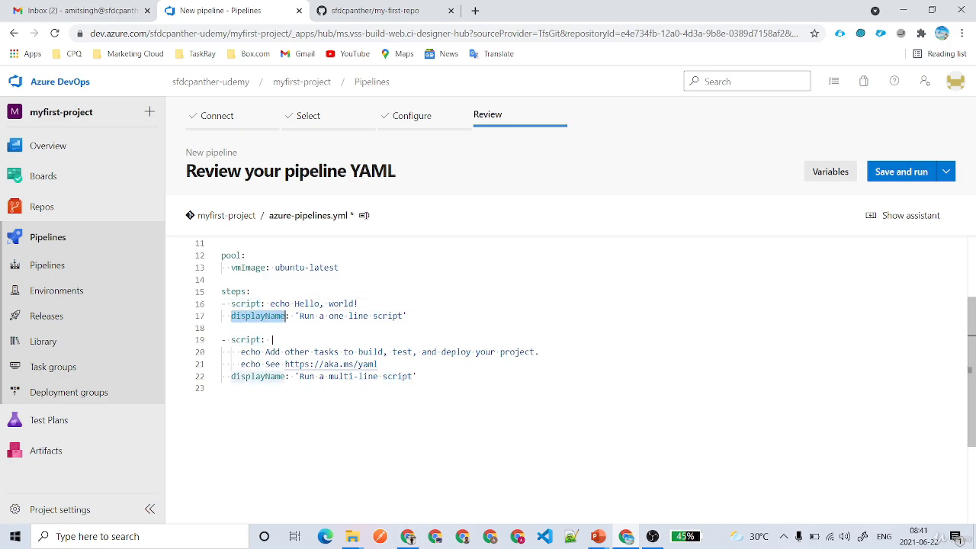
pyautogui.moveTo(241, 351); pyautogui.dragTo(295, 376)
pyautogui.click(406, 375)
pyautogui.click(417, 376)
pyautogui.press('Return')
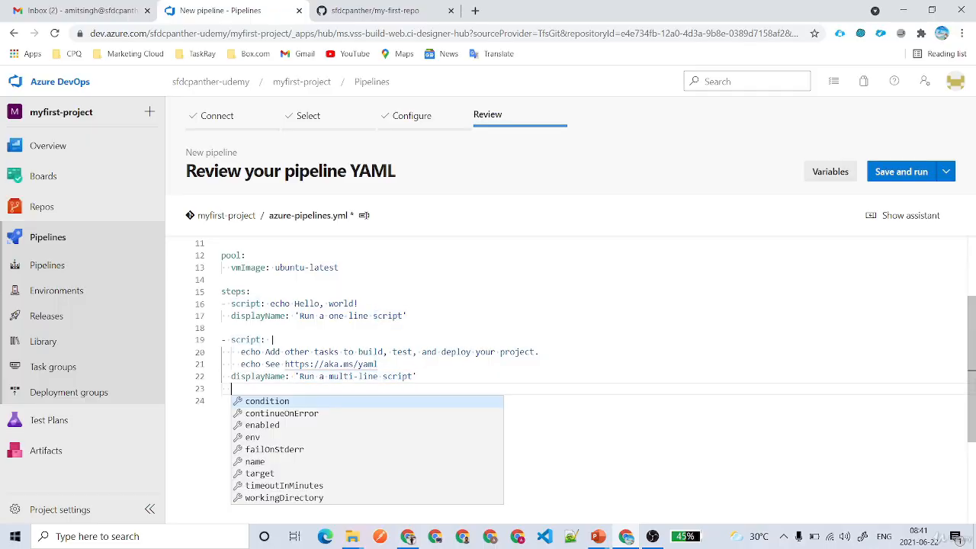
pyautogui.press('Return')
pyautogui.press('BackSpace')
pyautogui.hotkey('ctrl', 'z')
pyautogui.hotkey('ctrl', 'z')
pyautogui.press('Return')
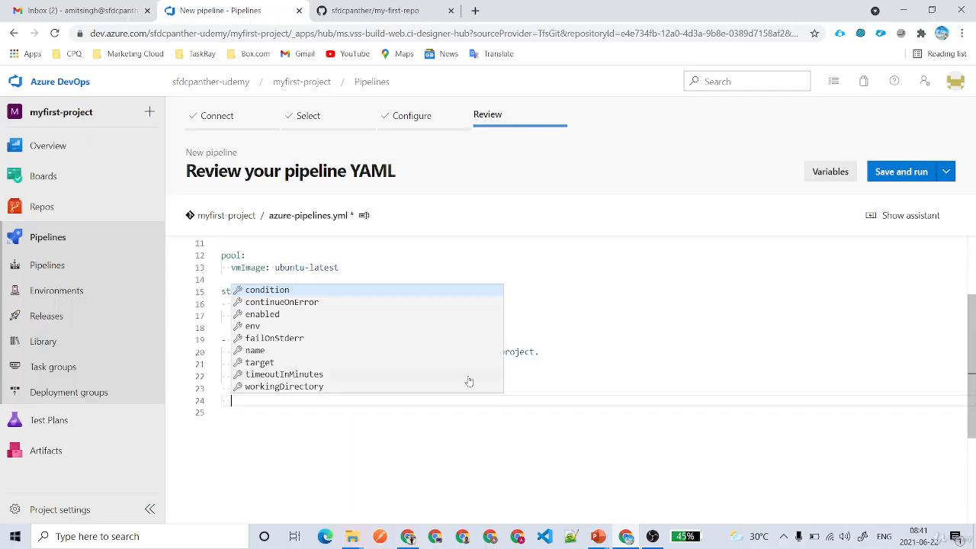
pyautogui.press('BackSpace')
pyautogui.write('jobs:')
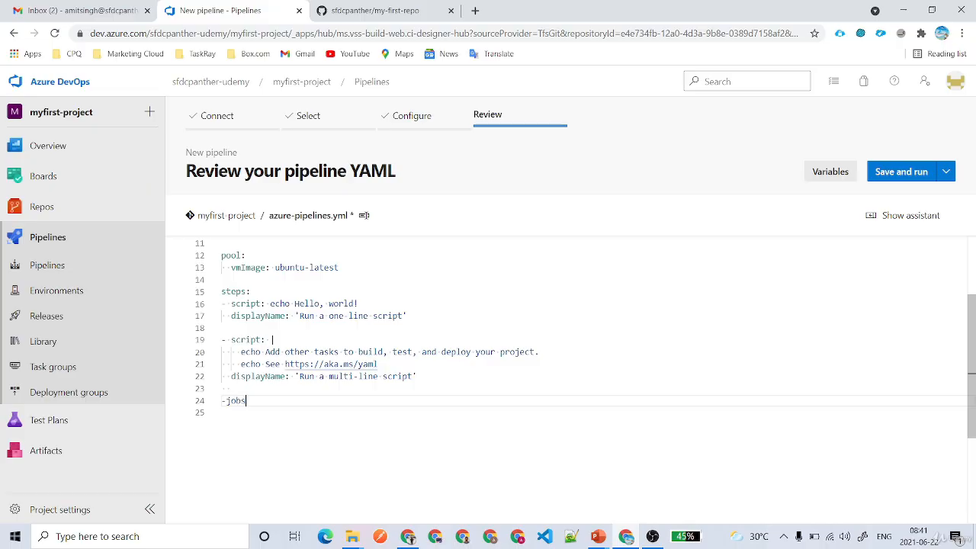
pyautogui.press('Return')
pyautogui.hotkey('ctrl', 'space')
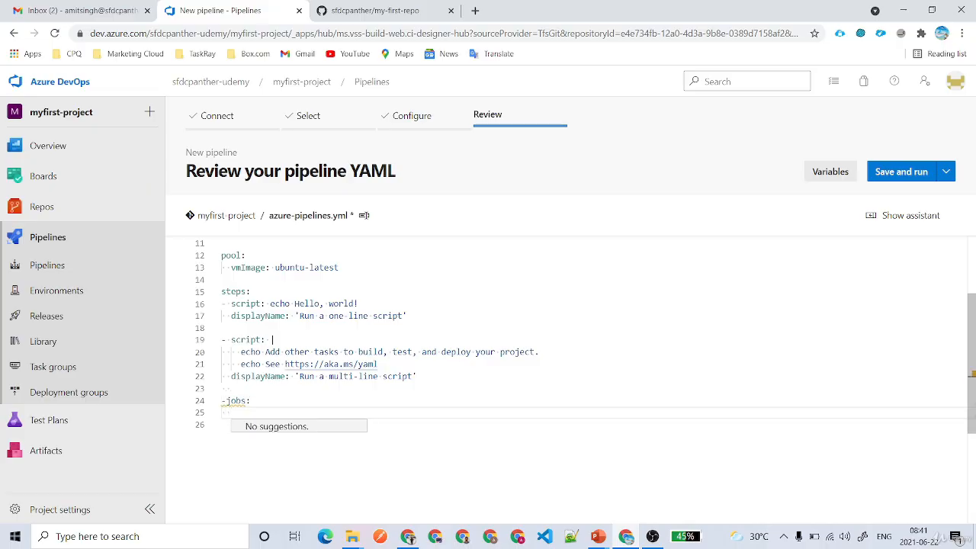
pyautogui.write('- job:')
pyautogui.press('Return')
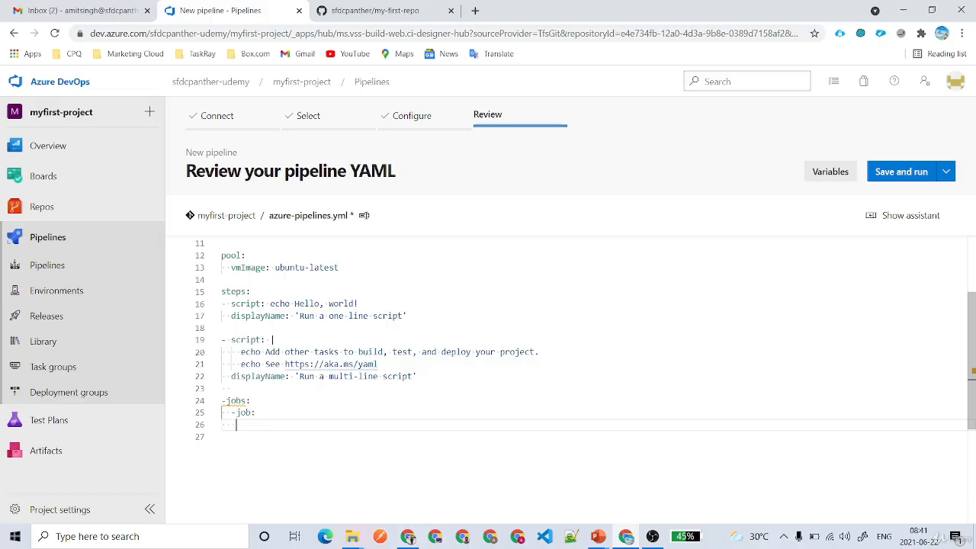
pyautogui.moveTo(221, 291); pyautogui.dragTo(416, 377)
pyautogui.hotkey('ctrl', 'c')
pyautogui.press('BackSpace')
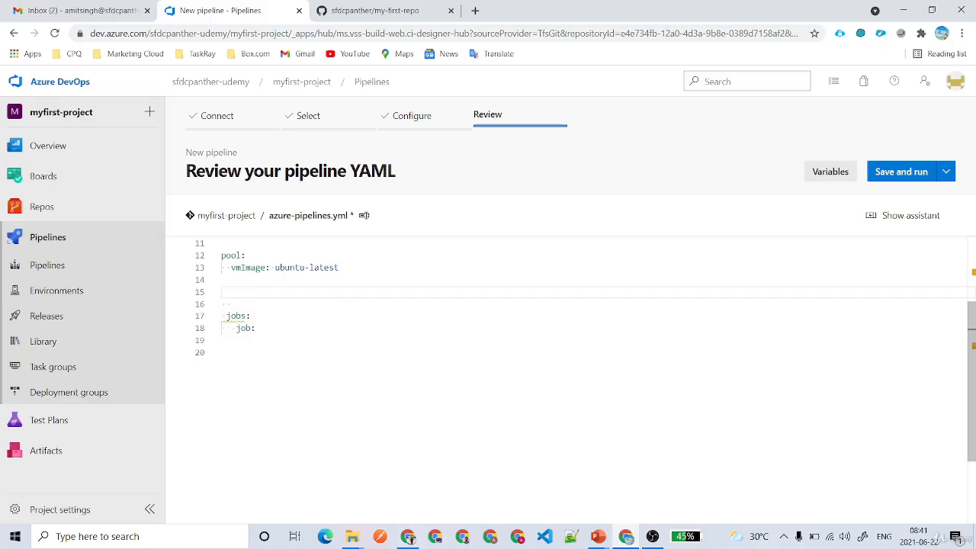
pyautogui.click(221, 340)
pyautogui.hotkey('ctrl', 'v')
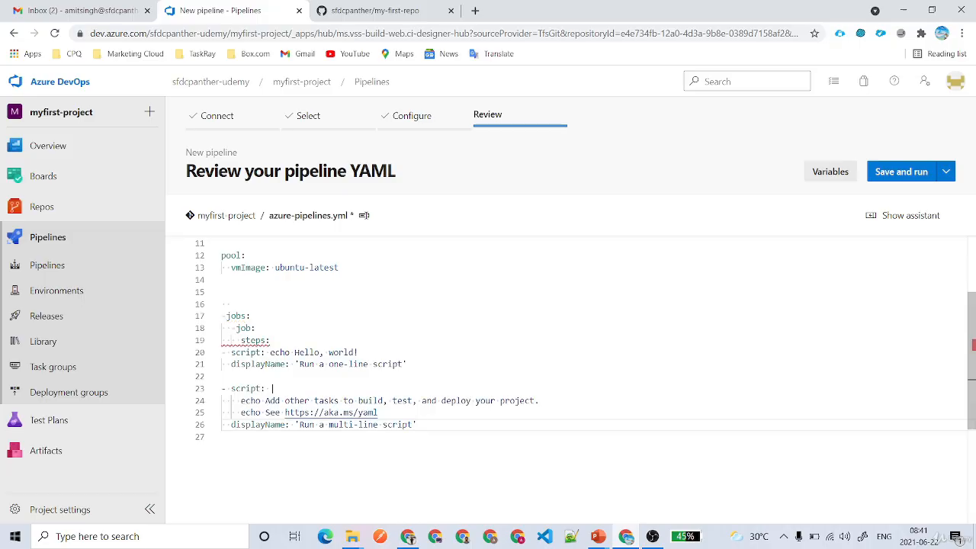
pyautogui.keyDown('shift'); pyautogui.click(231, 352); pyautogui.keyUp('shift')
pyautogui.press('Tab')
pyautogui.press('Tab')
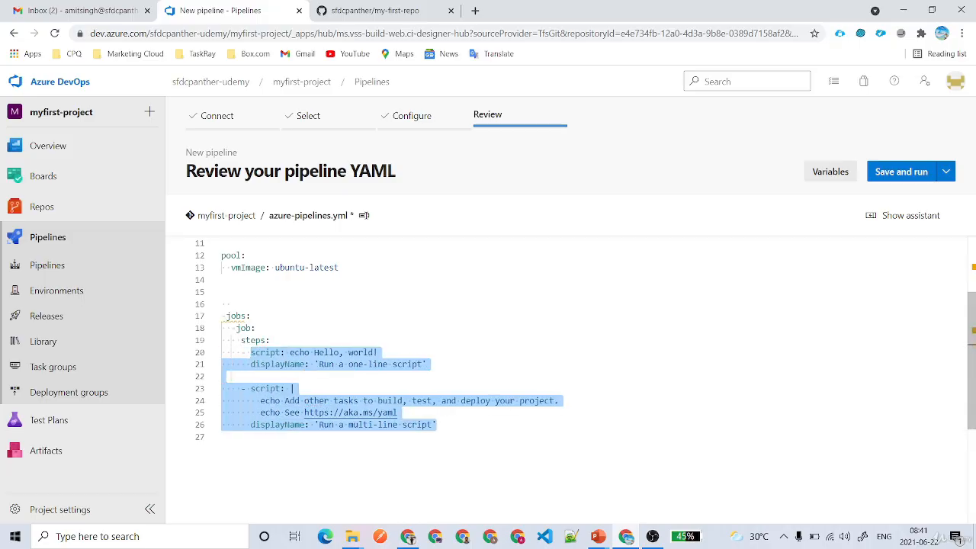
pyautogui.click(269, 340)
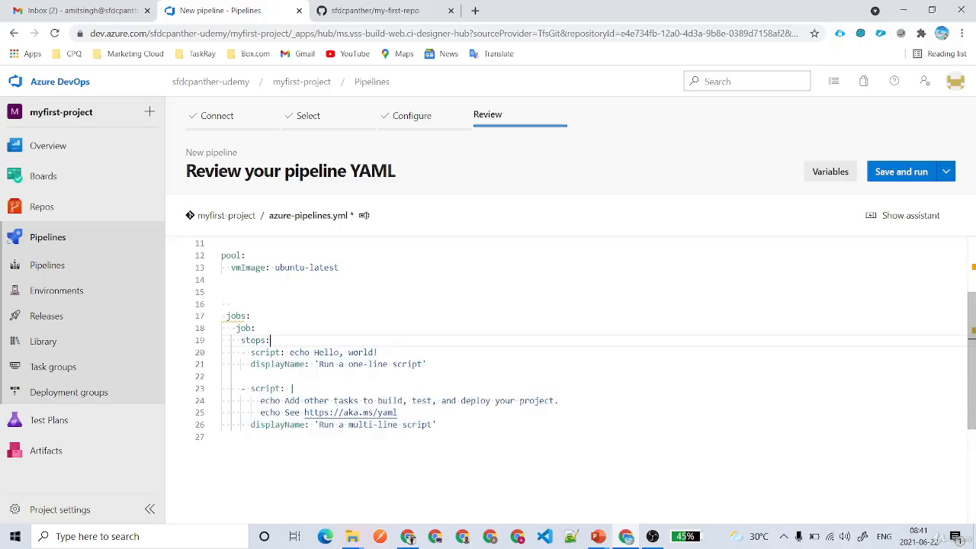
pyautogui.moveTo(251, 352); pyautogui.dragTo(280, 413)
pyautogui.click(250, 316)
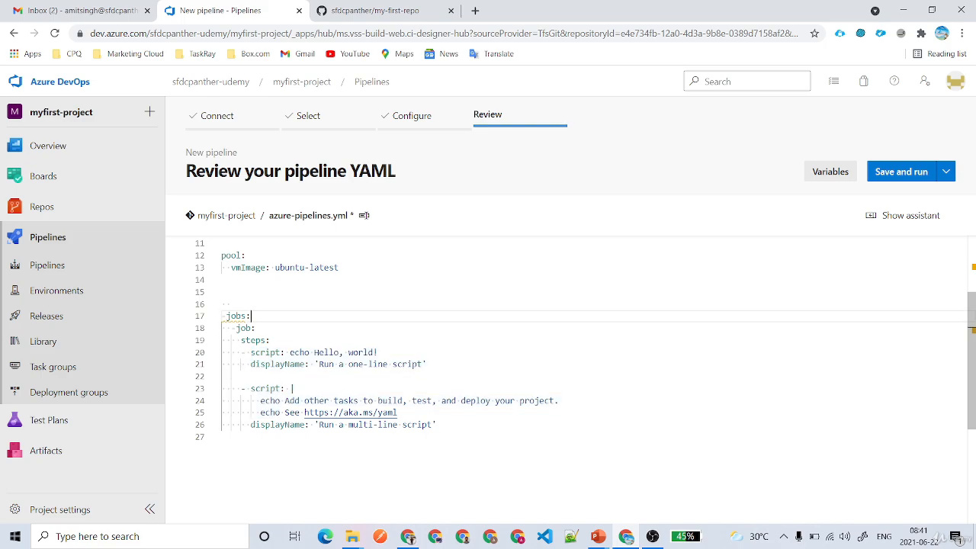
pyautogui.doubleClick(242, 315)
pyautogui.click(231, 304)
pyautogui.moveTo(235, 315)
pyautogui.click(250, 315)
pyautogui.moveTo(436, 424); pyautogui.dragTo(241, 340)
pyautogui.press('BackSpace')
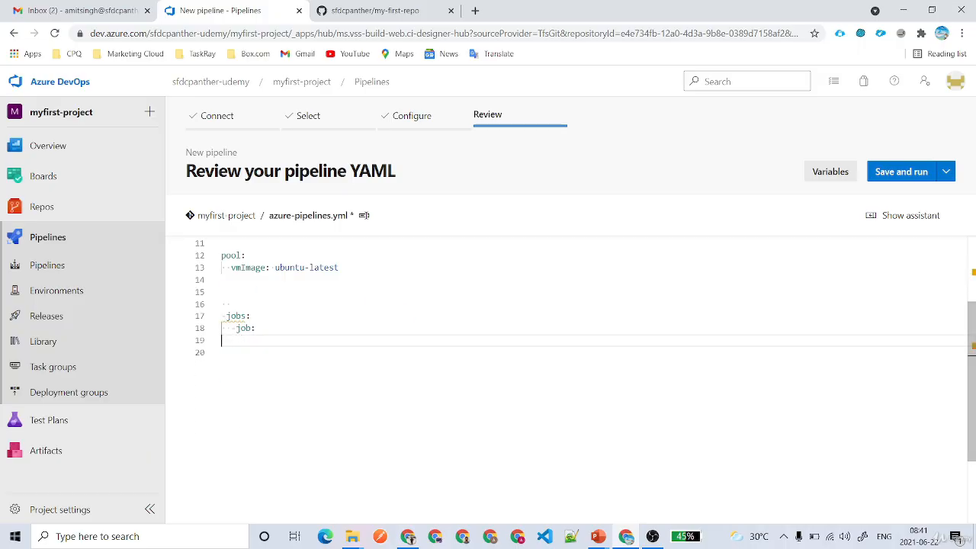
pyautogui.hotkey('ctrl', 'z')
pyautogui.click(256, 412)
pyautogui.moveTo(252, 424); pyautogui.dragTo(183, 406)
pyautogui.press('BackSpace')
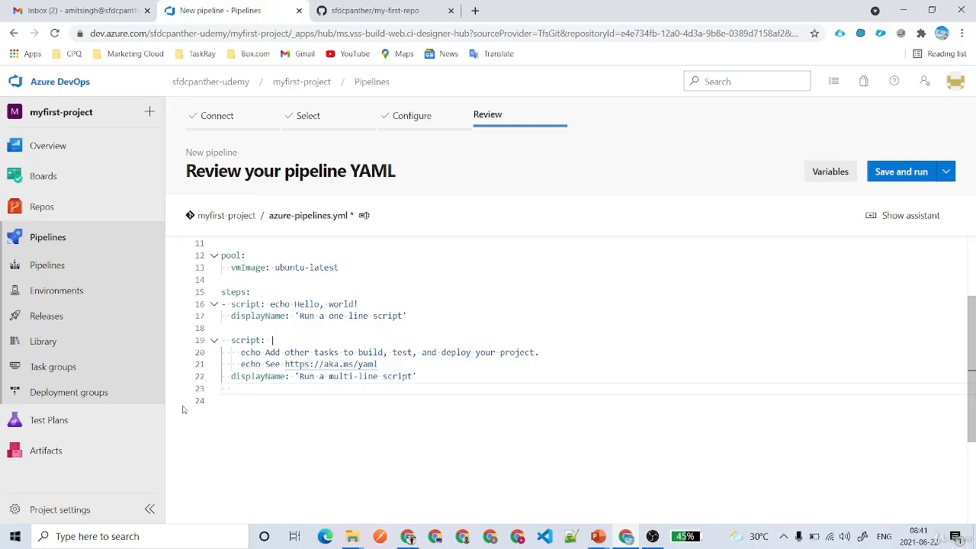
# Delete the trailing blank line, show the Tasks assistant, and filter tasks by 'ANT'.
pyautogui.press('BackSpace')
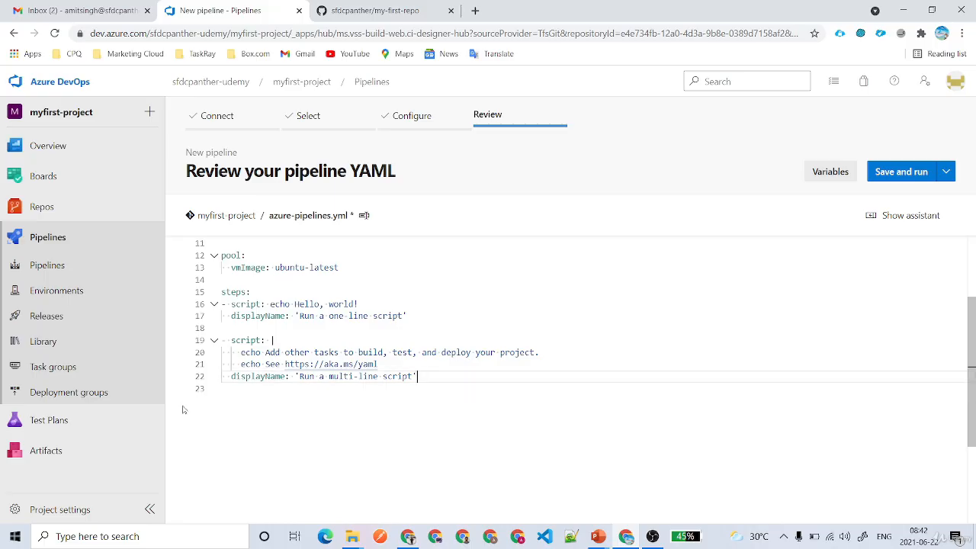
pyautogui.click(893, 218)
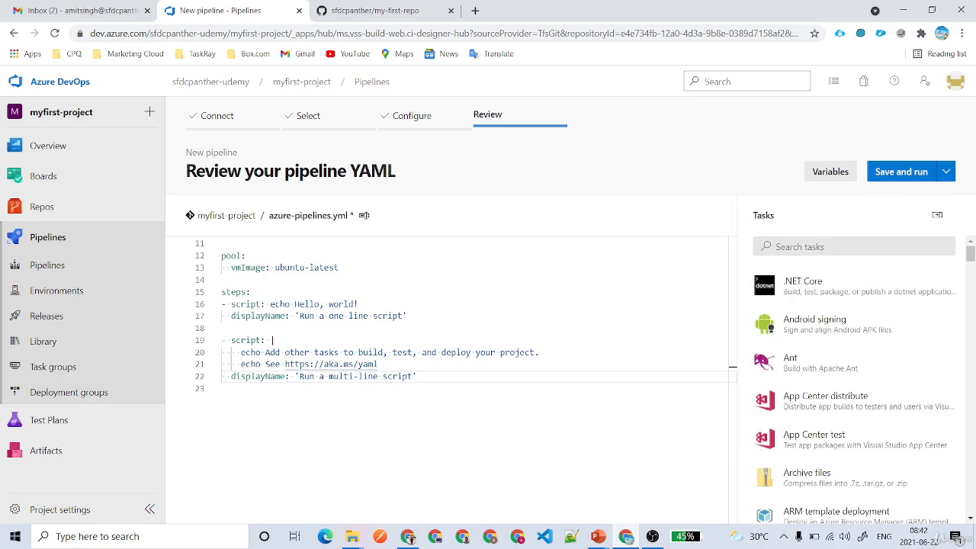
pyautogui.scroll(-2, 866, 340)
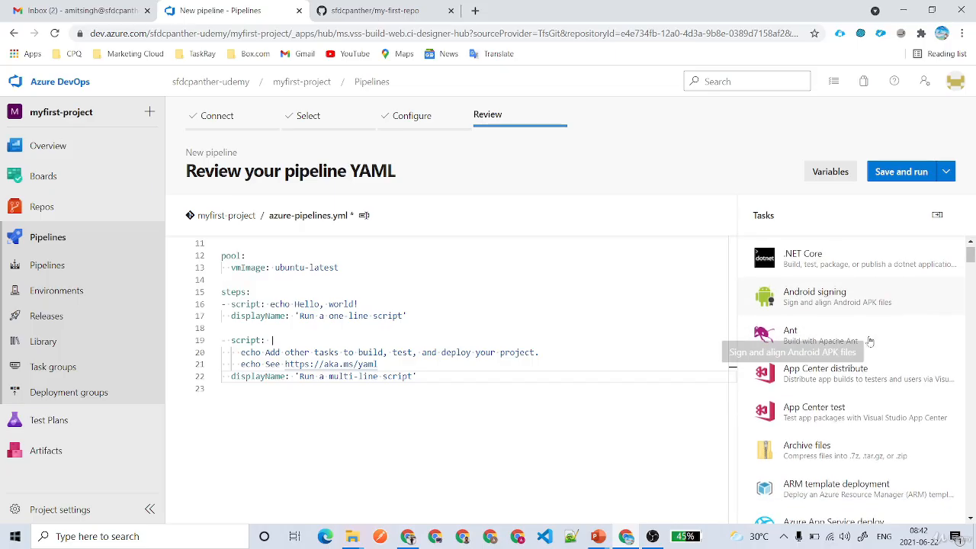
pyautogui.scroll(-5, 869, 341)
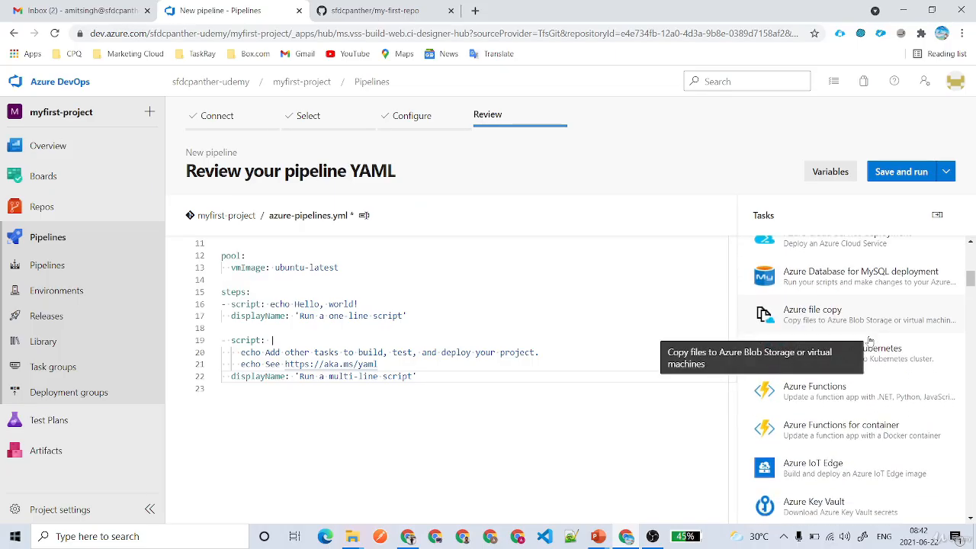
pyautogui.scroll(-2, 869, 341)
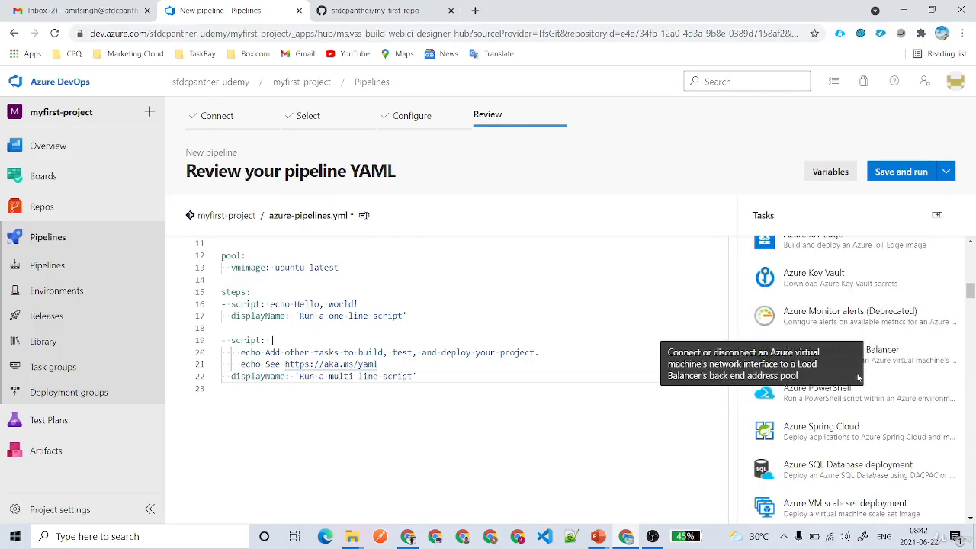
pyautogui.scroll(10, 858, 378)
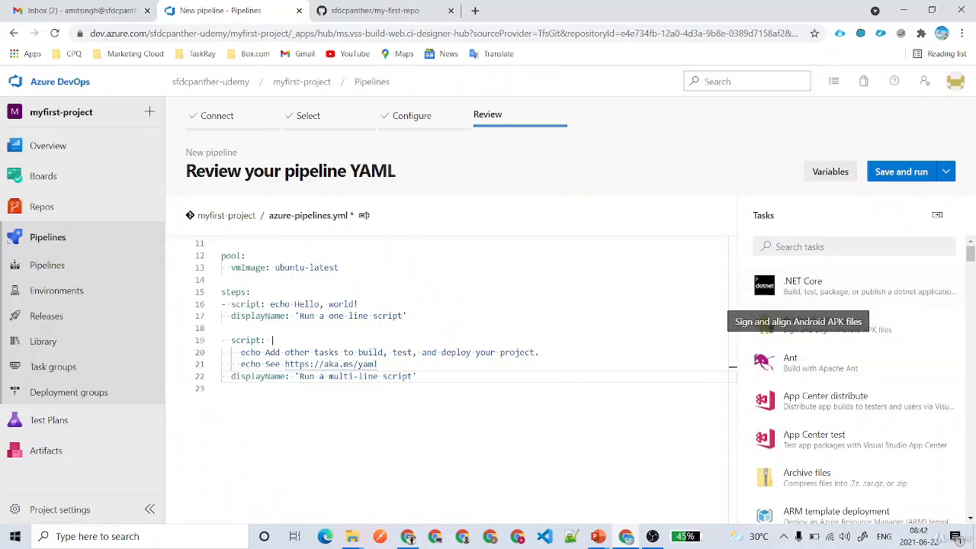
pyautogui.click(853, 246)
pyautogui.write('ANT')
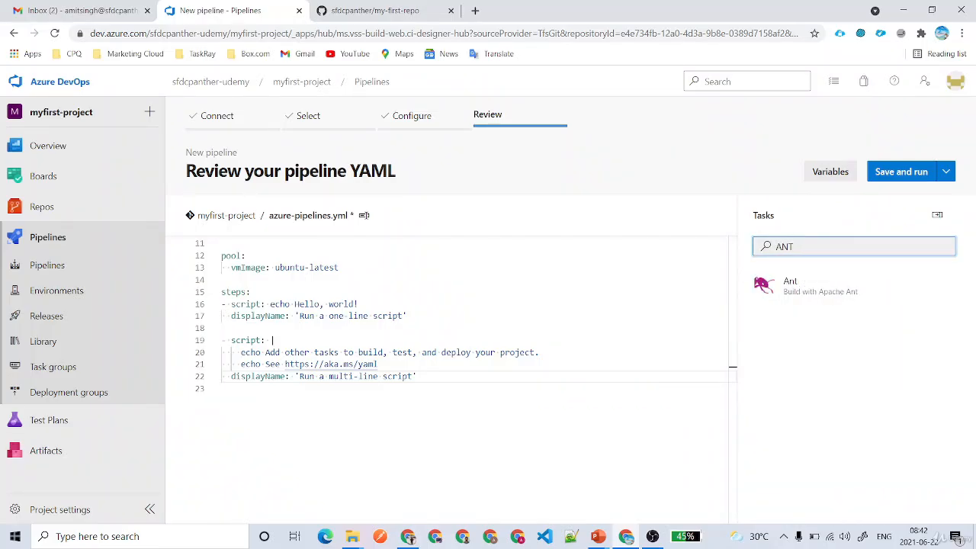
# Open the Ant task settings and review the build.xml build file, Options and Target(s) fields.
pyautogui.click(811, 287)
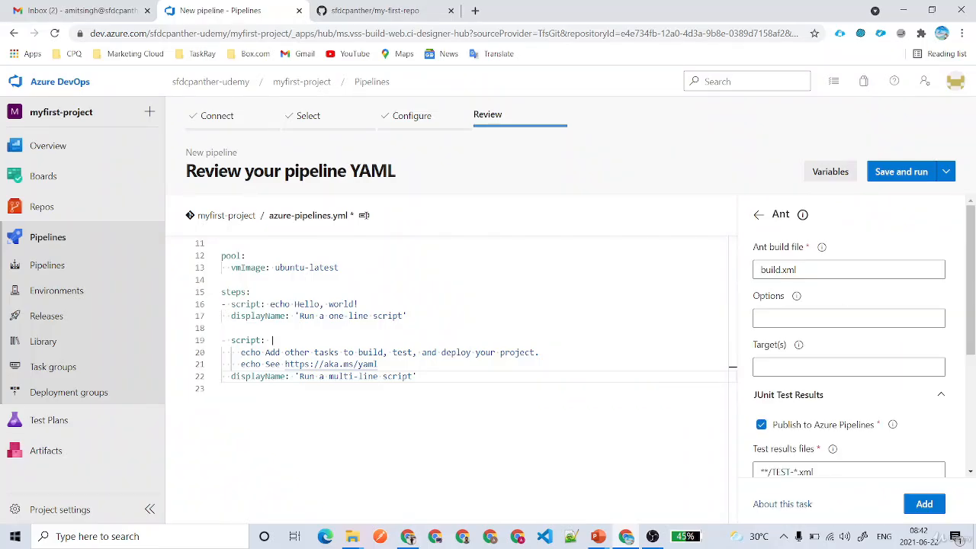
pyautogui.moveTo(795, 269); pyautogui.dragTo(737, 271)
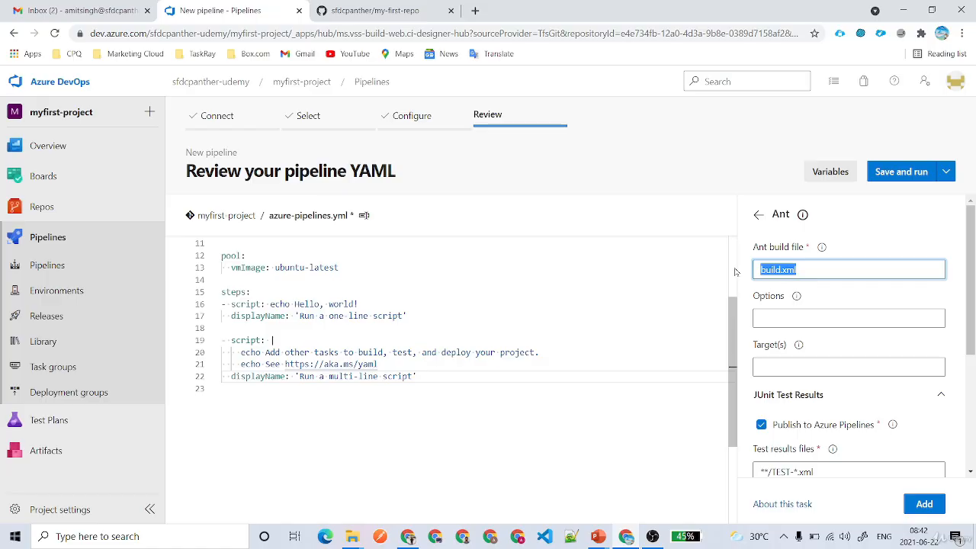
pyautogui.click(815, 321)
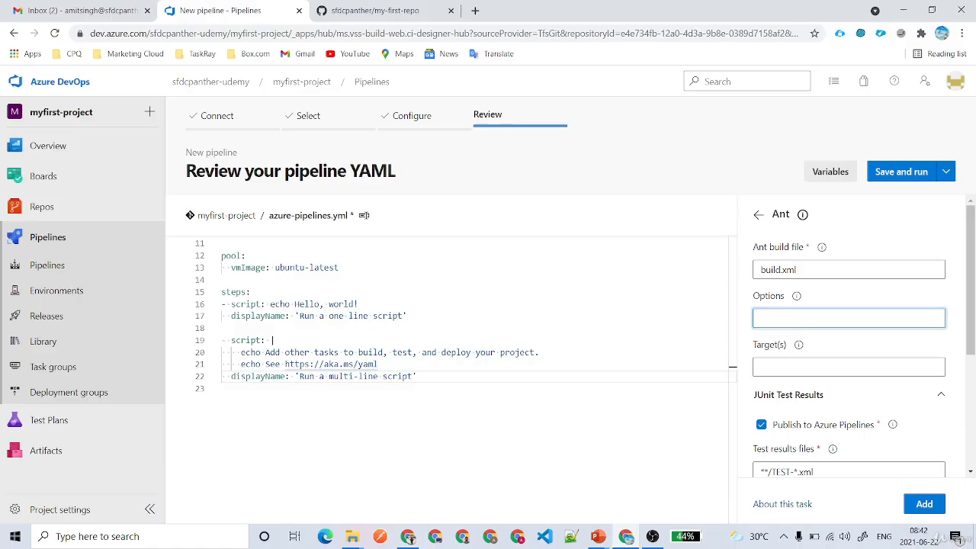
pyautogui.click(823, 366)
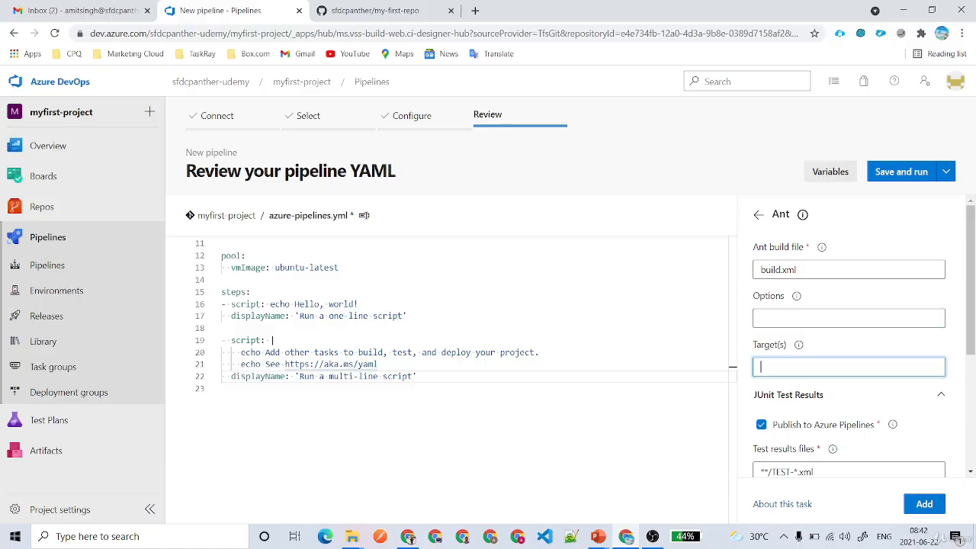
# Choose Cobertura as the code coverage tool, review Advanced options, and add the Ant task.
pyautogui.scroll(-3, 801, 276)
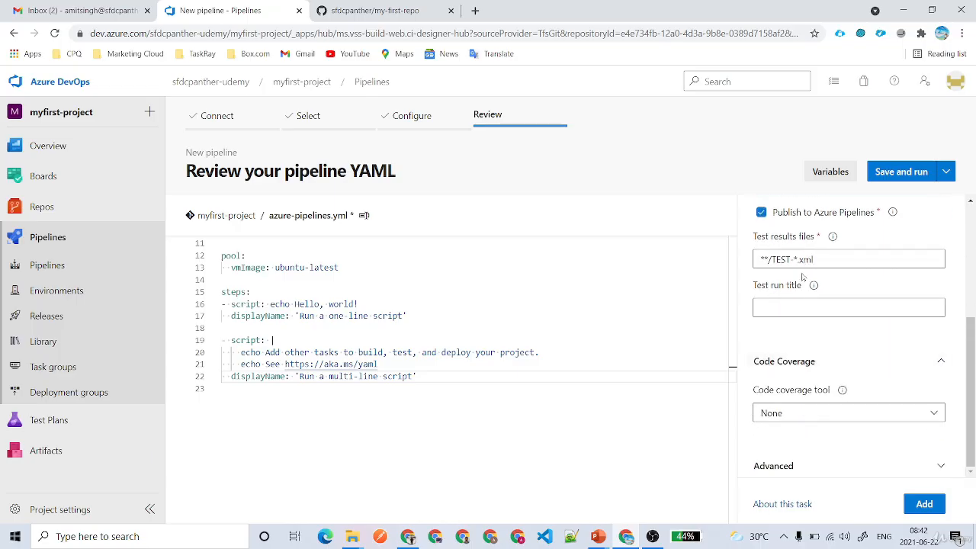
pyautogui.click(817, 411)
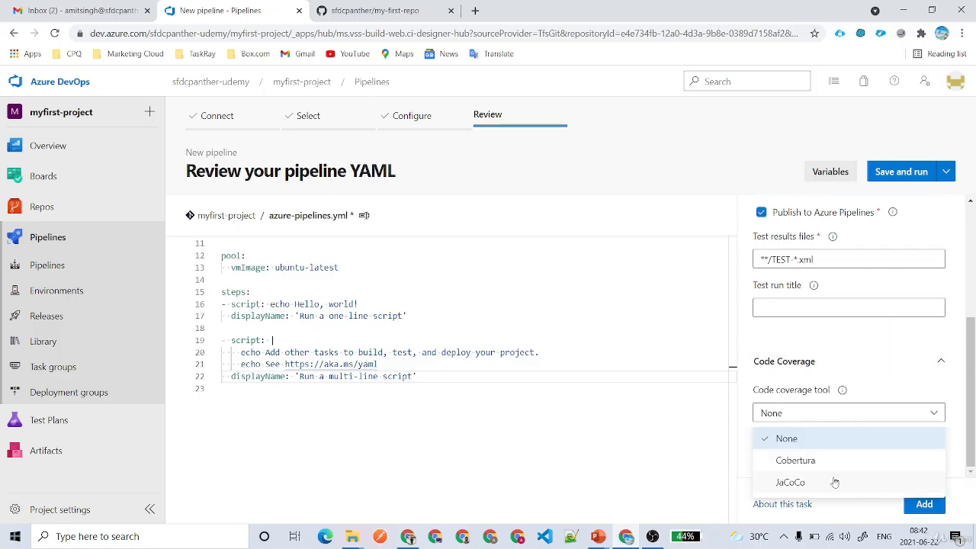
pyautogui.click(800, 462)
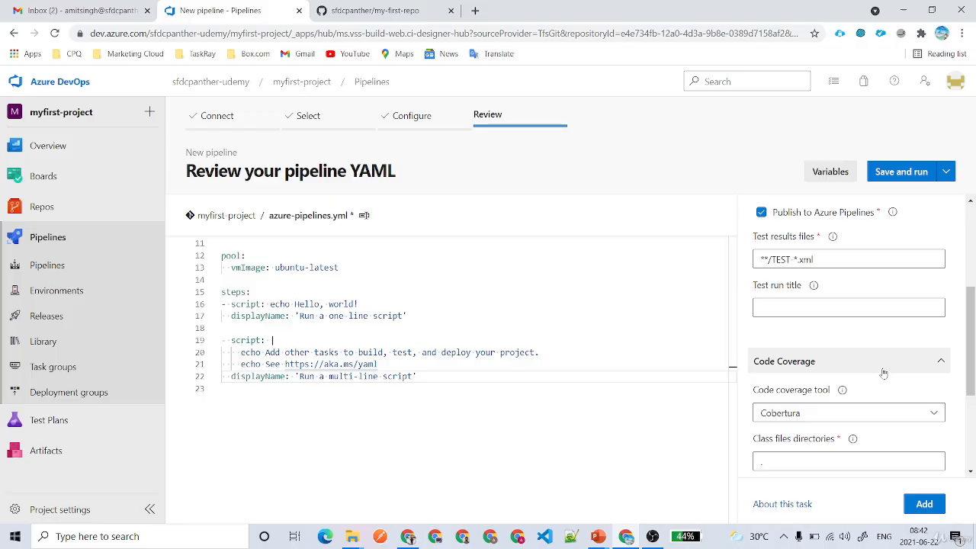
pyautogui.scroll(-3, 884, 374)
pyautogui.click(762, 277)
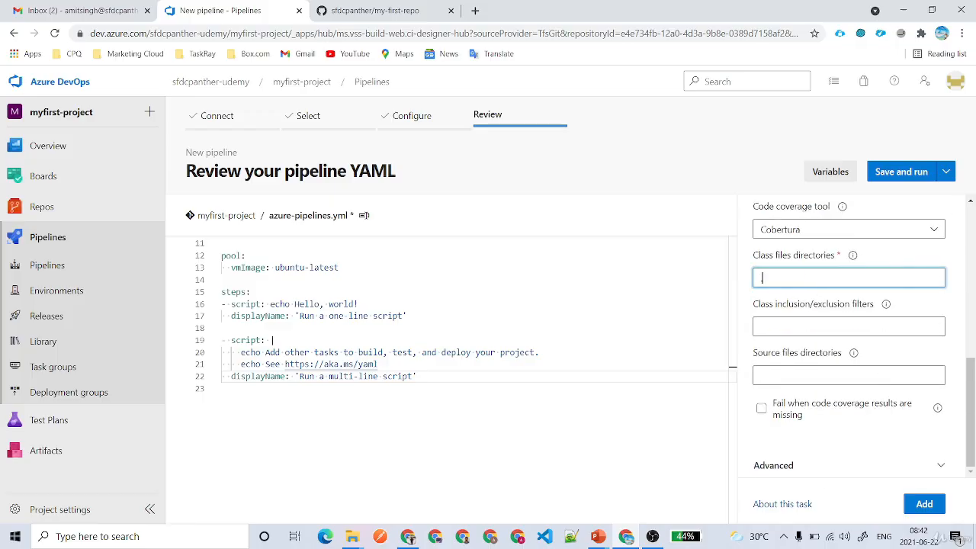
pyautogui.click(823, 465)
pyautogui.scroll(-3, 812, 352)
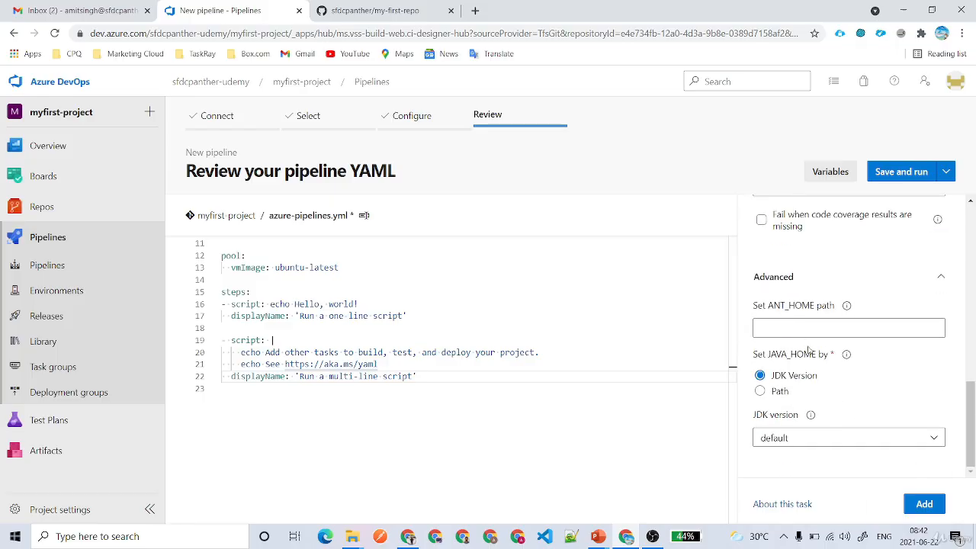
pyautogui.click(785, 328)
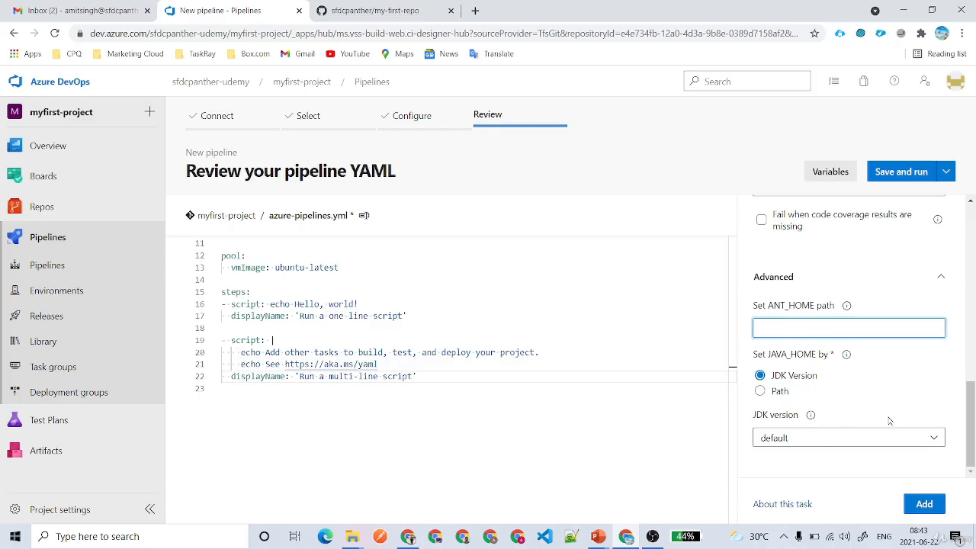
pyautogui.click(783, 279)
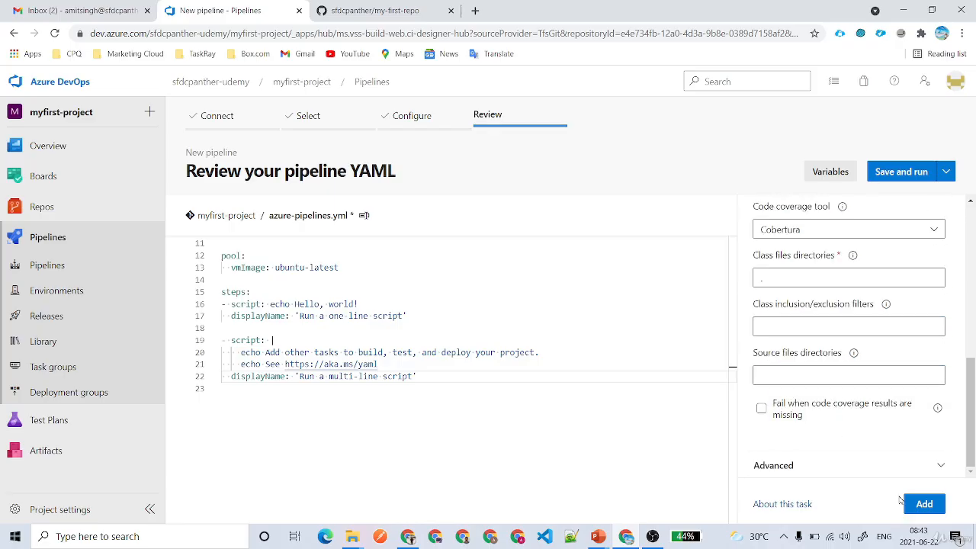
pyautogui.click(923, 504)
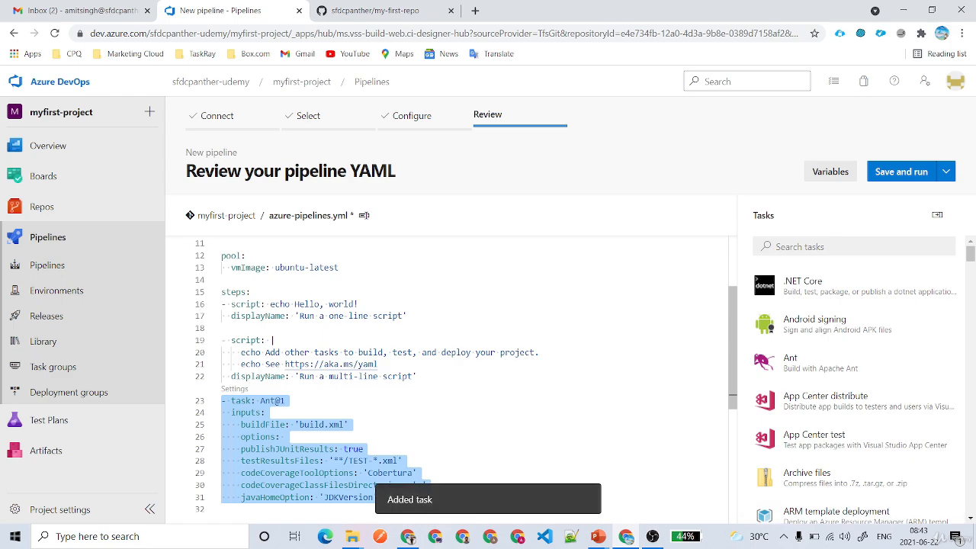
pyautogui.scroll(-2, 374, 461)
pyautogui.click(377, 392)
pyautogui.moveTo(378, 379); pyautogui.dragTo(221, 282)
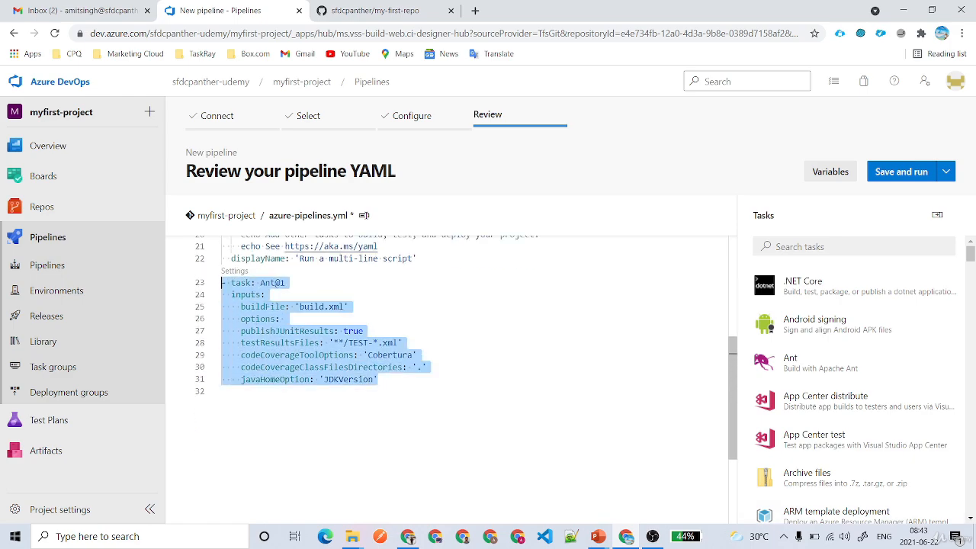
pyautogui.click(364, 331)
pyautogui.scroll(1, 364, 331)
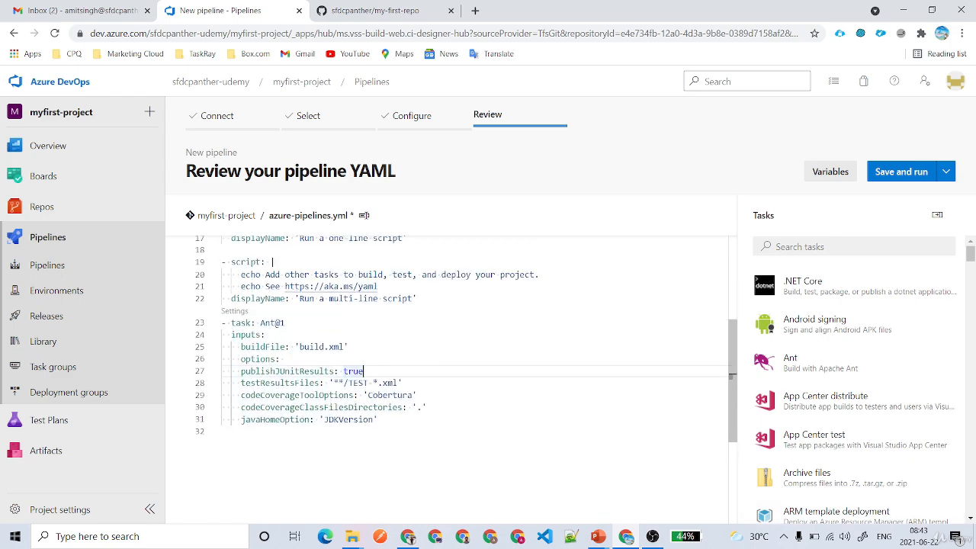
pyautogui.click(232, 311)
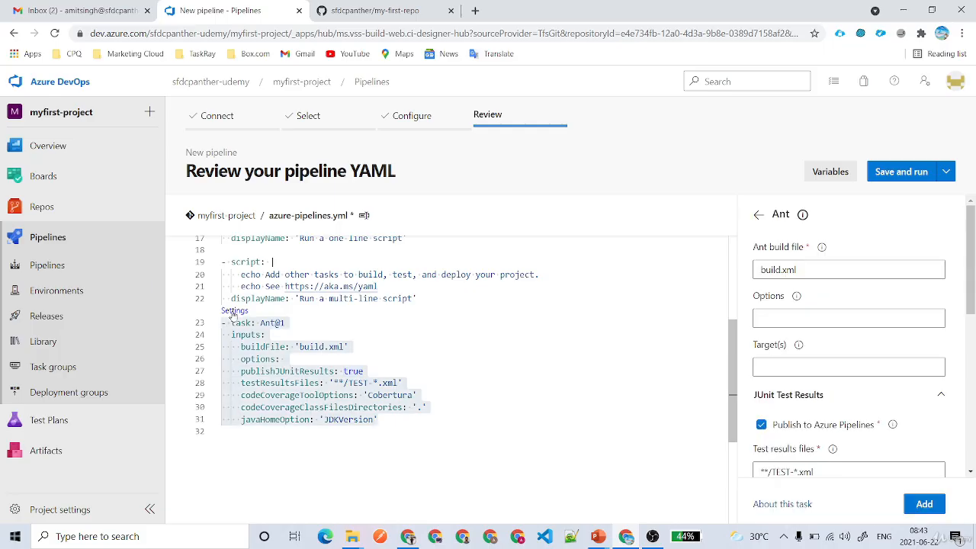
pyautogui.scroll(-5, 849, 349)
pyautogui.scroll(5, 849, 349)
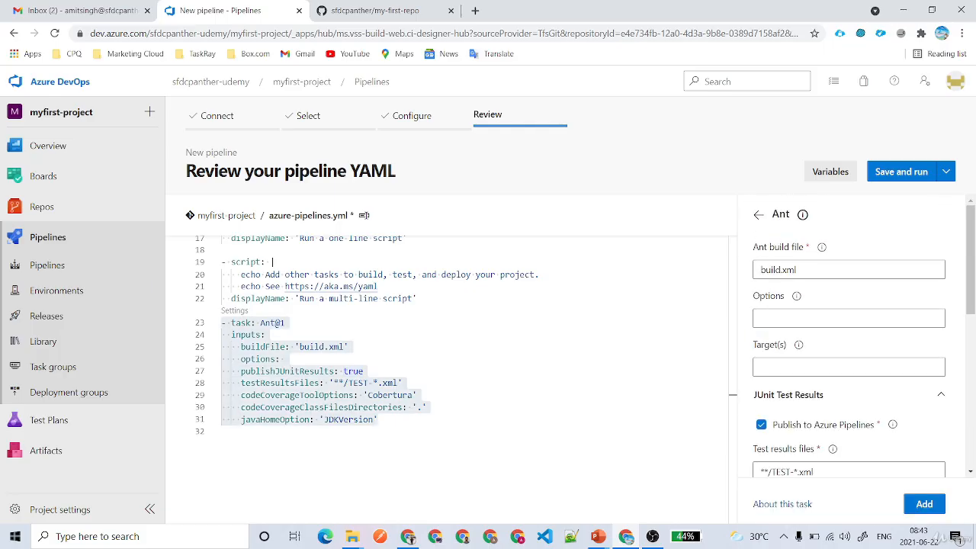
pyautogui.click(758, 214)
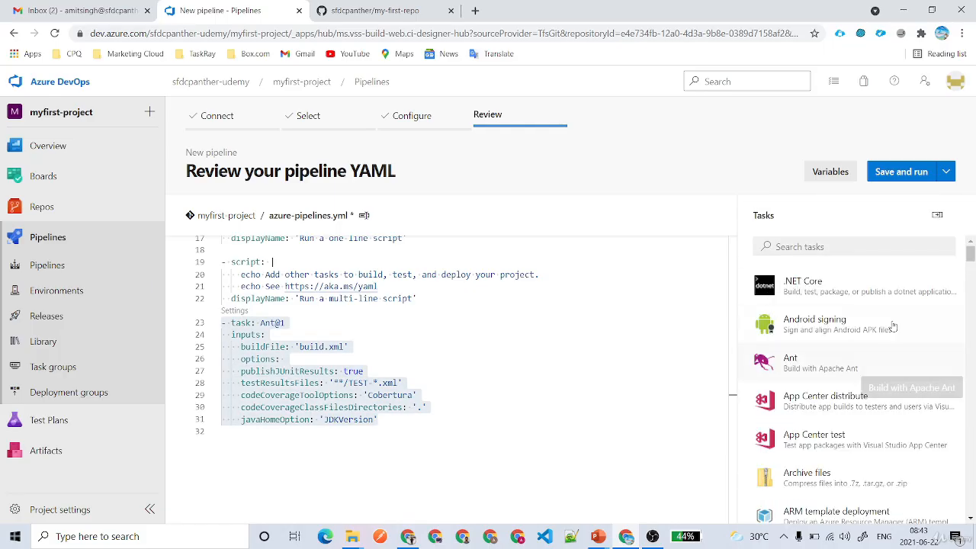
# Search the task catalogue for 'cop', then 'npm', browse the full list, and search 'son'.
pyautogui.click(799, 247)
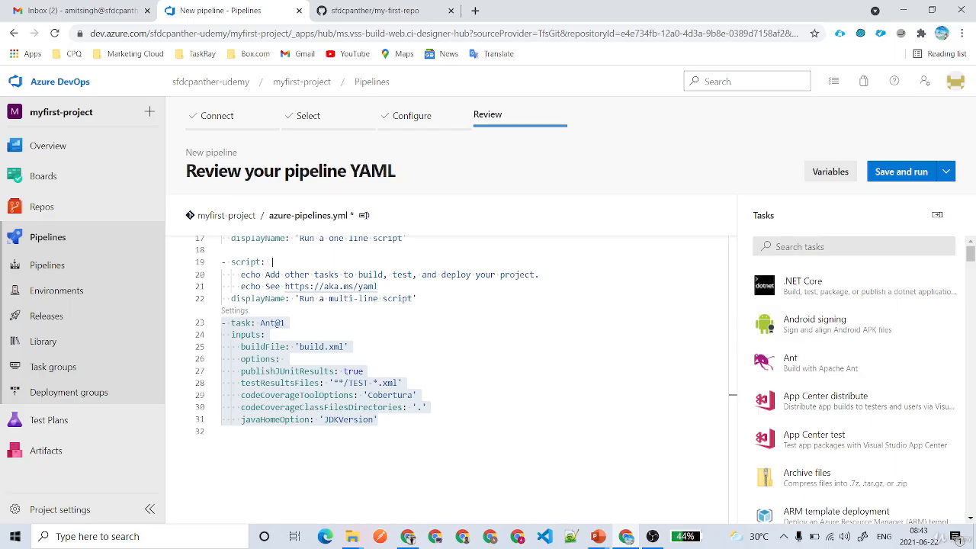
pyautogui.write('cop')
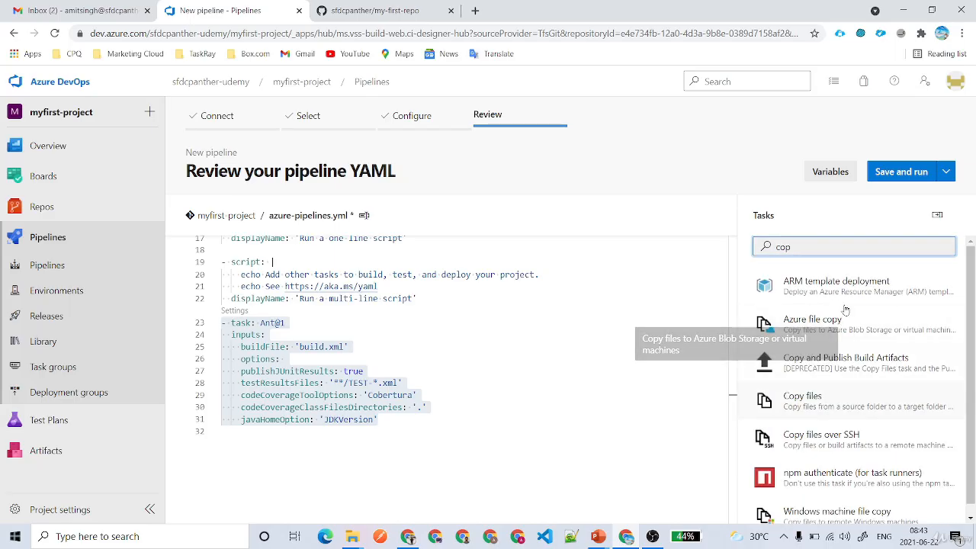
pyautogui.moveTo(792, 247); pyautogui.dragTo(738, 247)
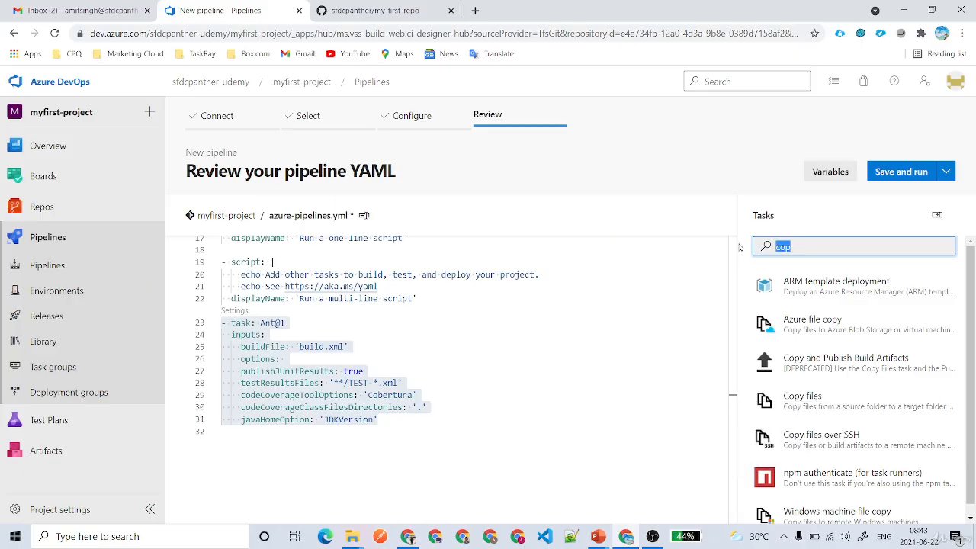
pyautogui.write('nom')
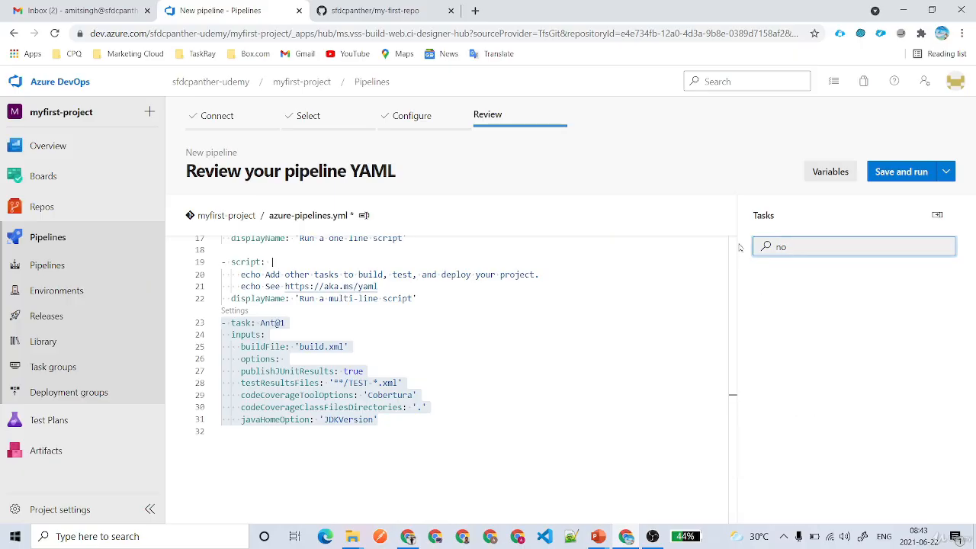
pyautogui.press('BackSpace')
pyautogui.write('pm')
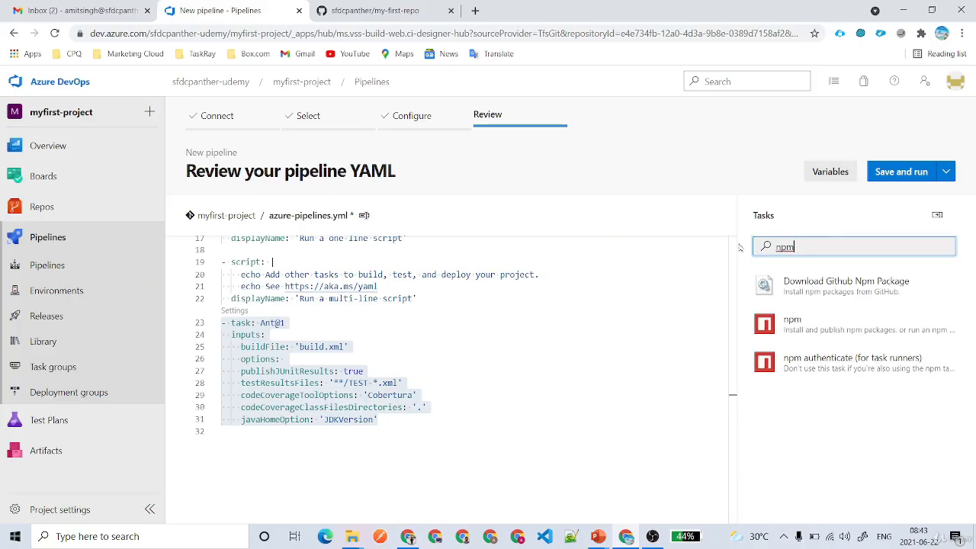
pyautogui.press('BackSpace')
pyautogui.press('BackSpace')
pyautogui.press('BackSpace')
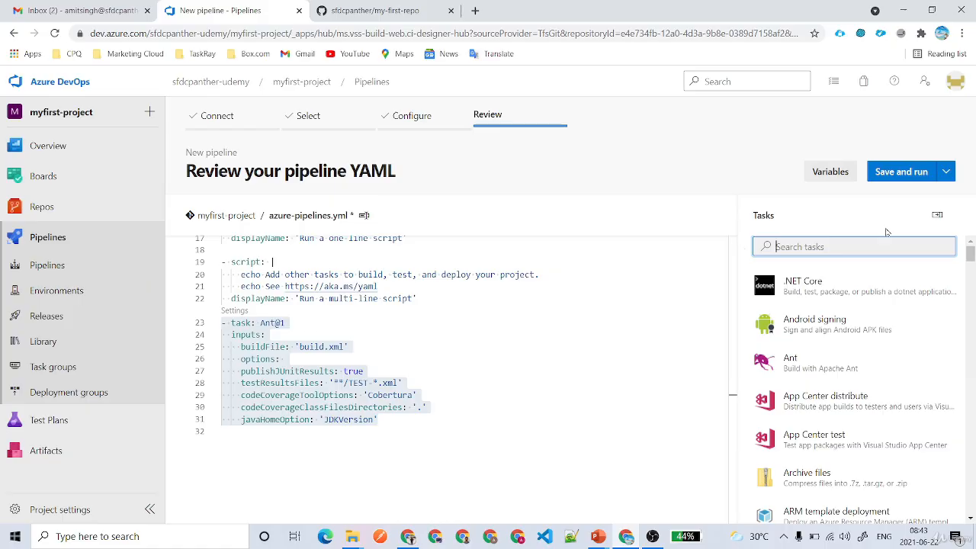
pyautogui.scroll(-5, 844, 374)
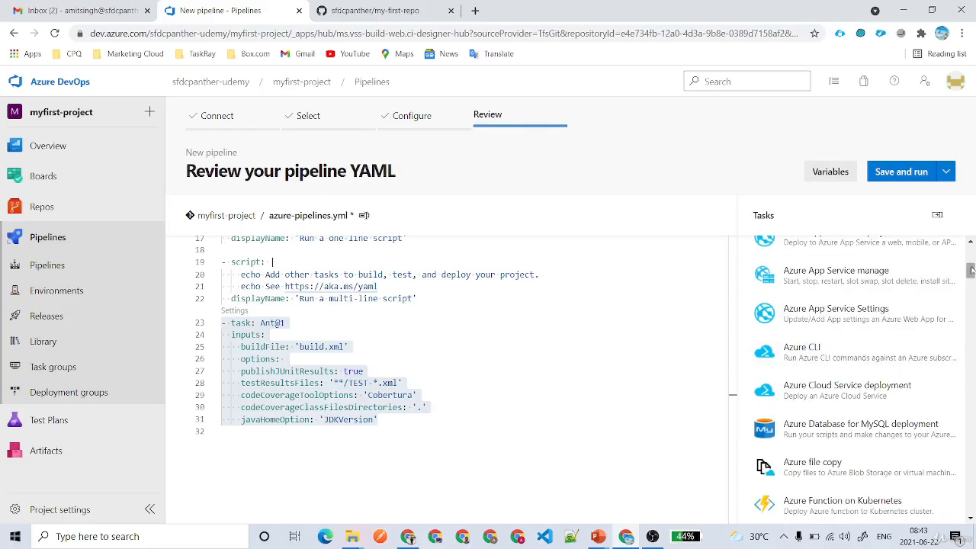
pyautogui.moveTo(970, 271); pyautogui.dragTo(950, 512)
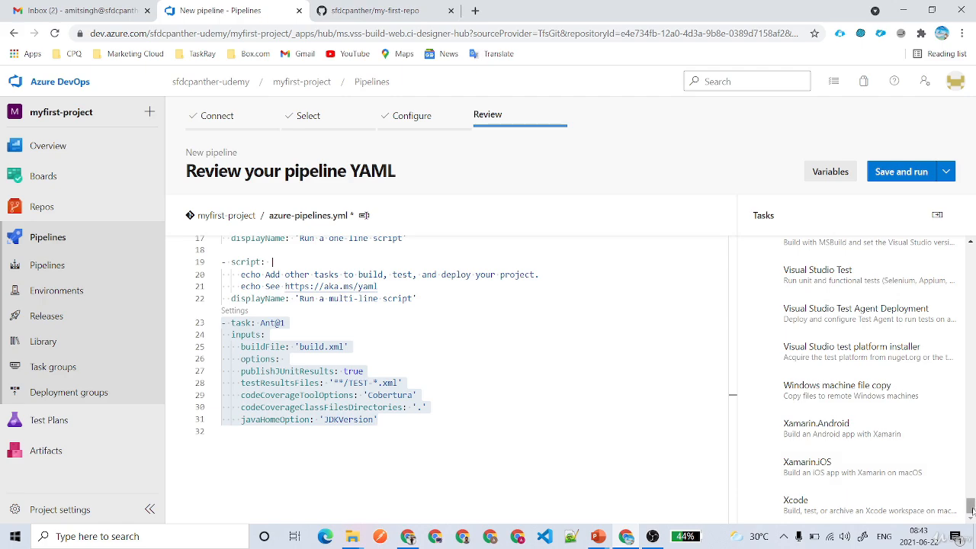
pyautogui.moveTo(970, 506); pyautogui.dragTo(970, 250)
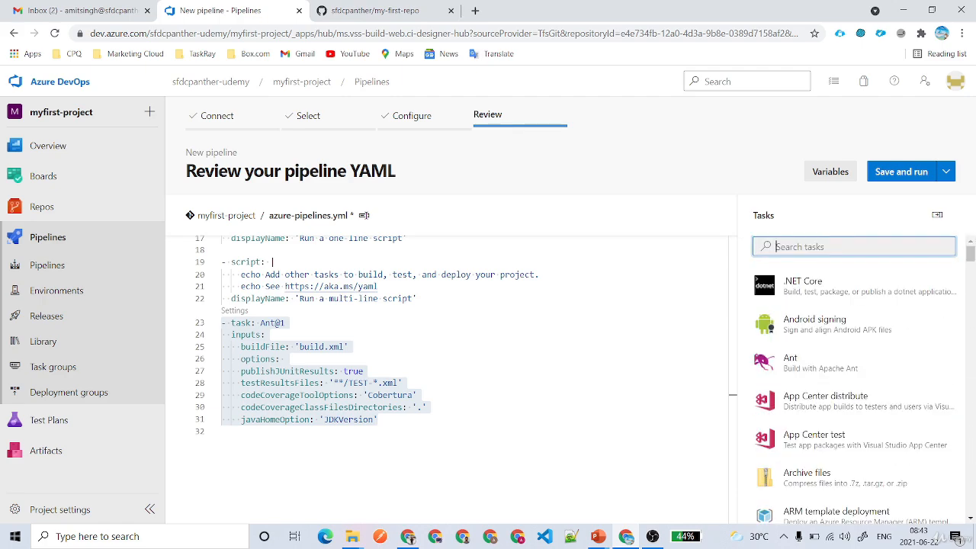
pyautogui.write('son')
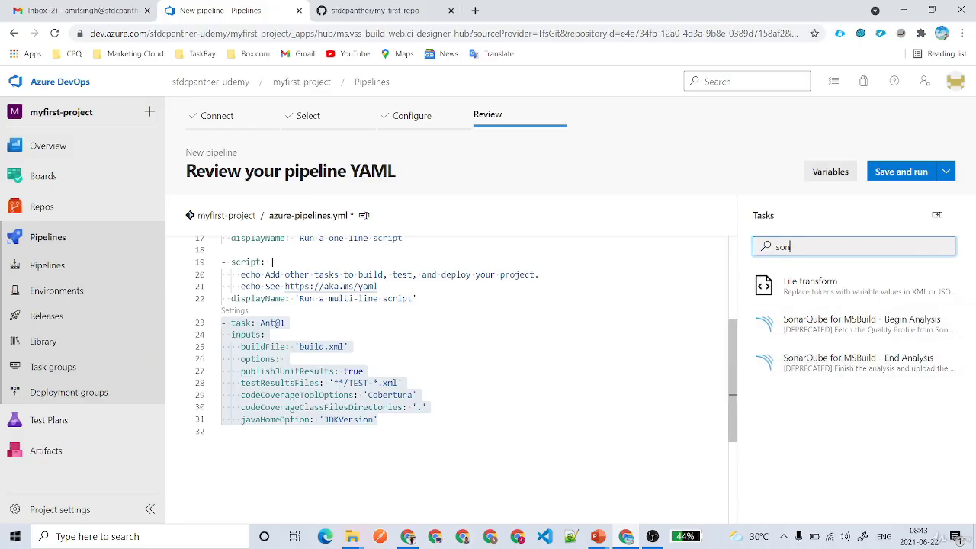
pyautogui.click(671, 419)
# Inspect the SonarQube for MSBuild - Begin Analysis settings, then return without adding it.
pyautogui.click(828, 329)
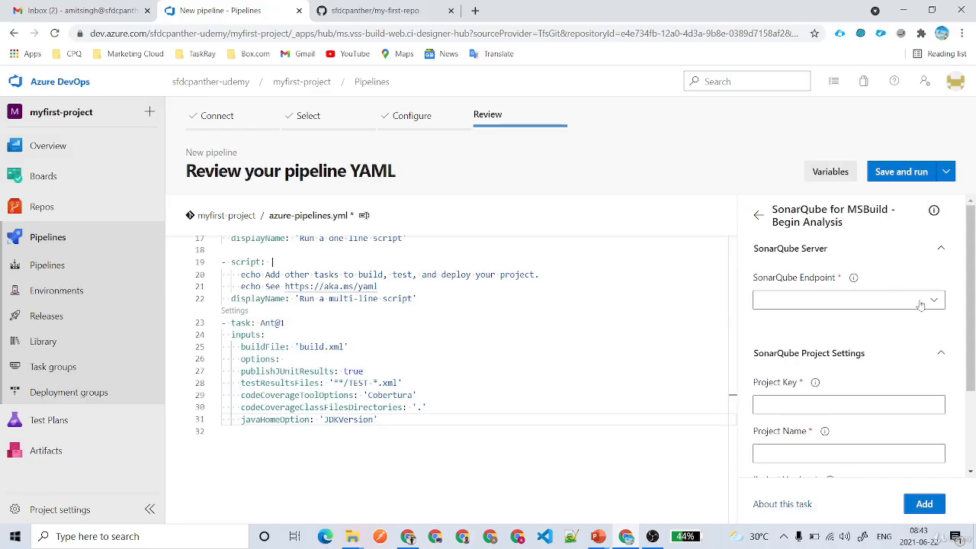
pyautogui.click(828, 304)
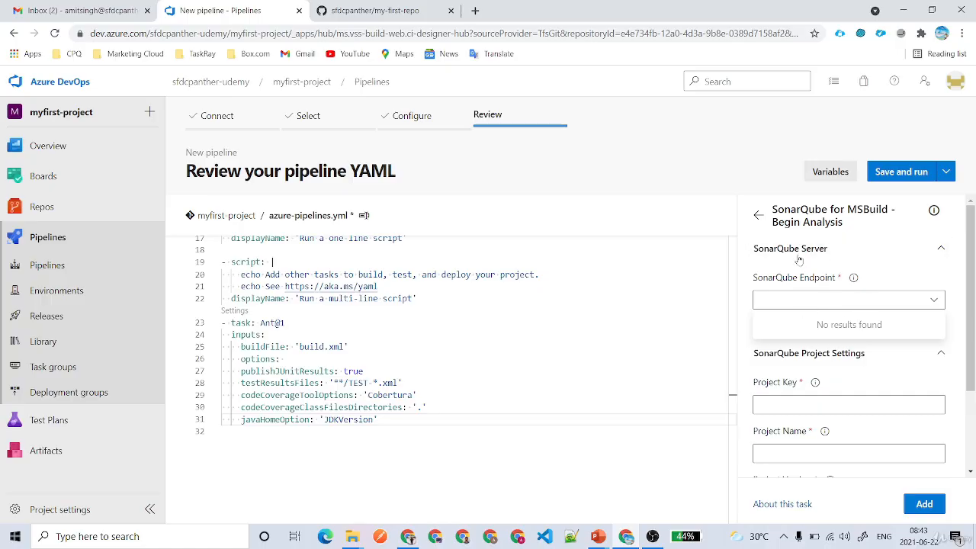
pyautogui.click(846, 355)
pyautogui.click(847, 358)
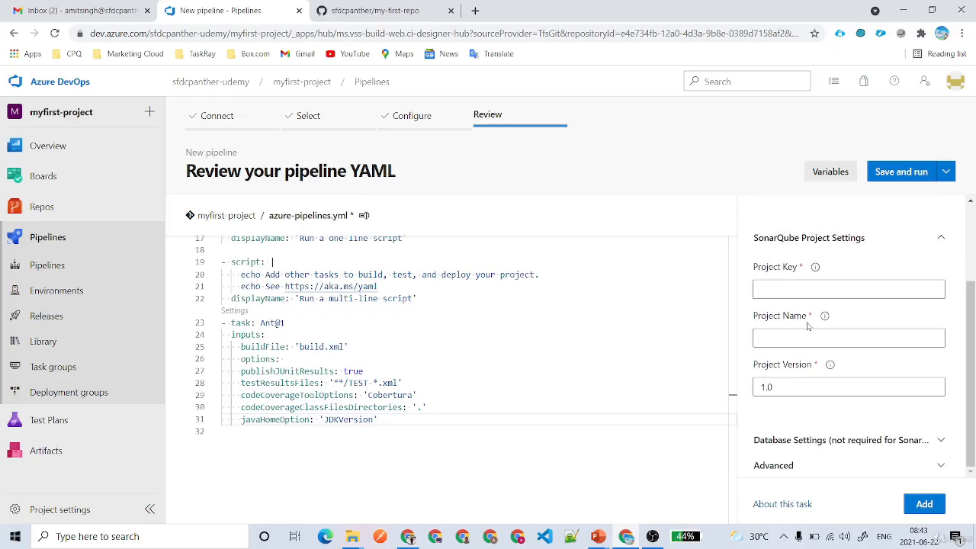
pyautogui.click(839, 440)
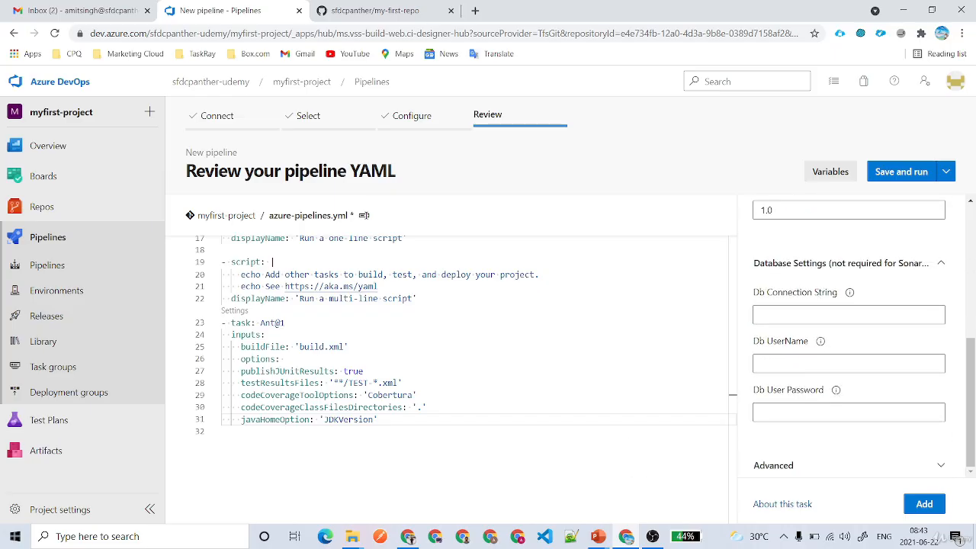
pyautogui.scroll(10, 848, 343)
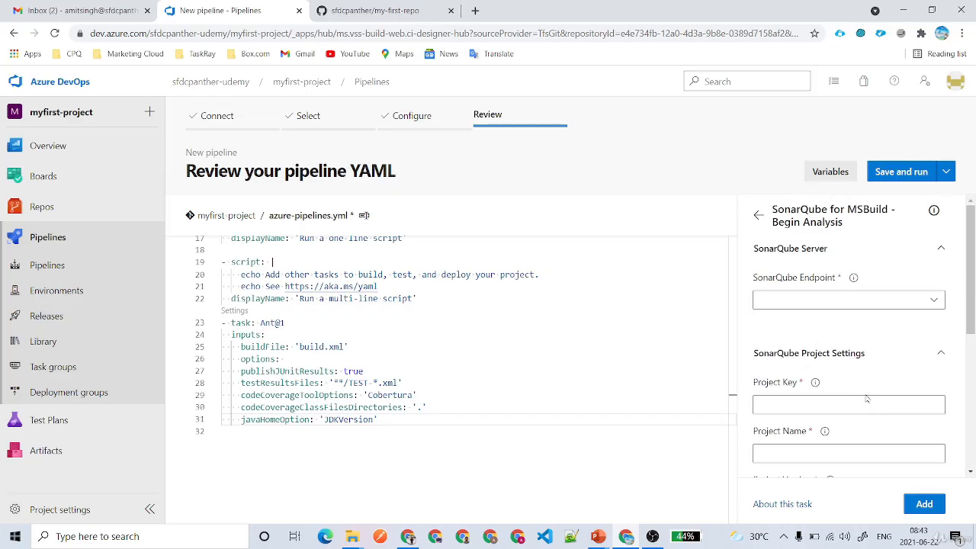
pyautogui.click(759, 217)
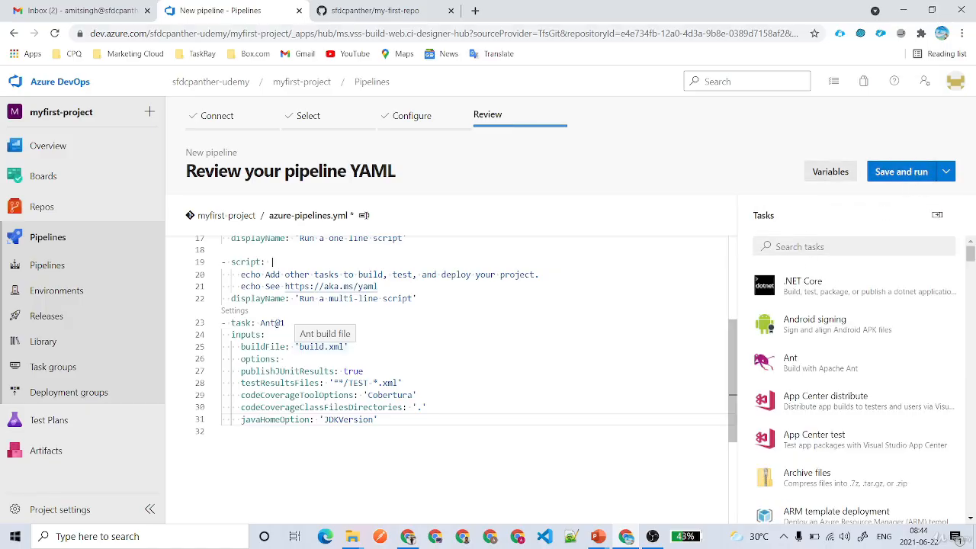
# Add a salesforce.username pipeline variable that users can override at run time.
pyautogui.click(828, 174)
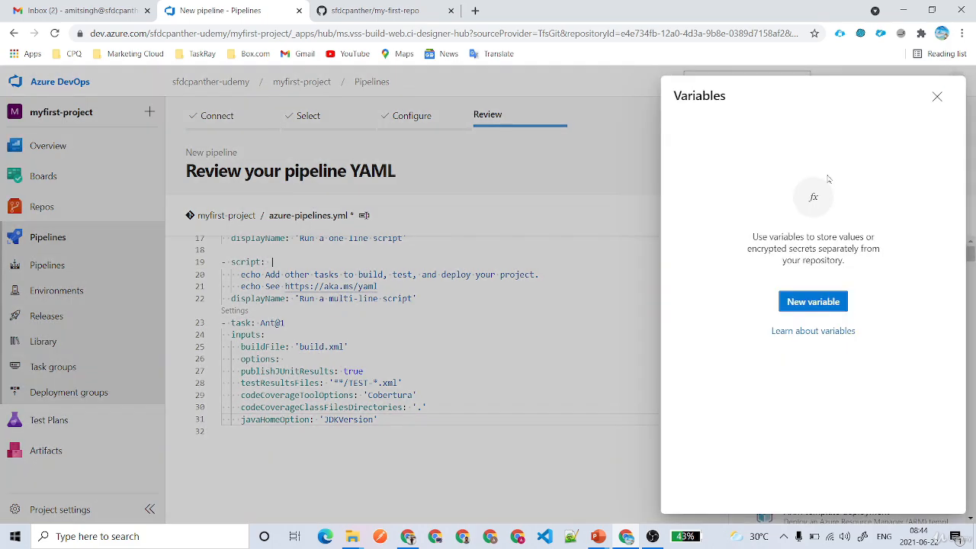
pyautogui.click(812, 301)
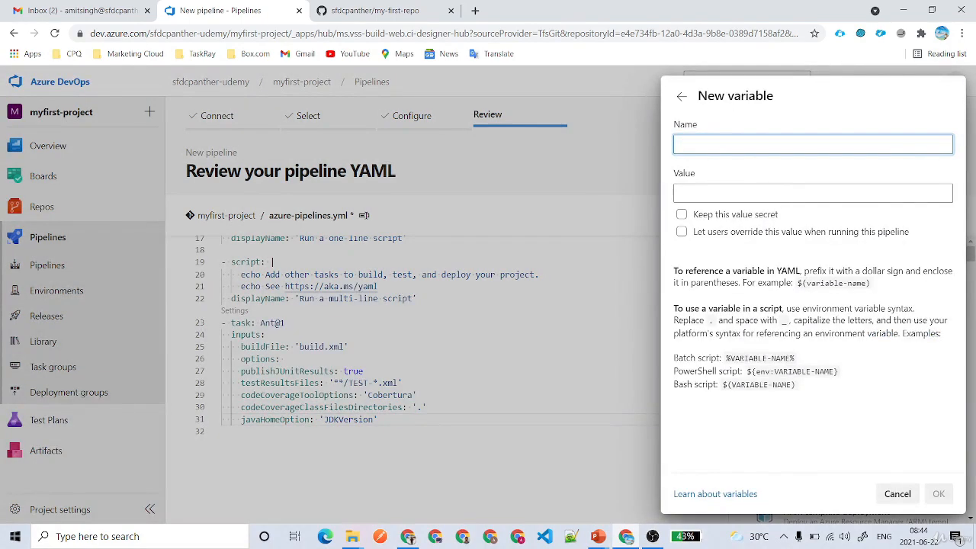
pyautogui.write('salesforce.use')
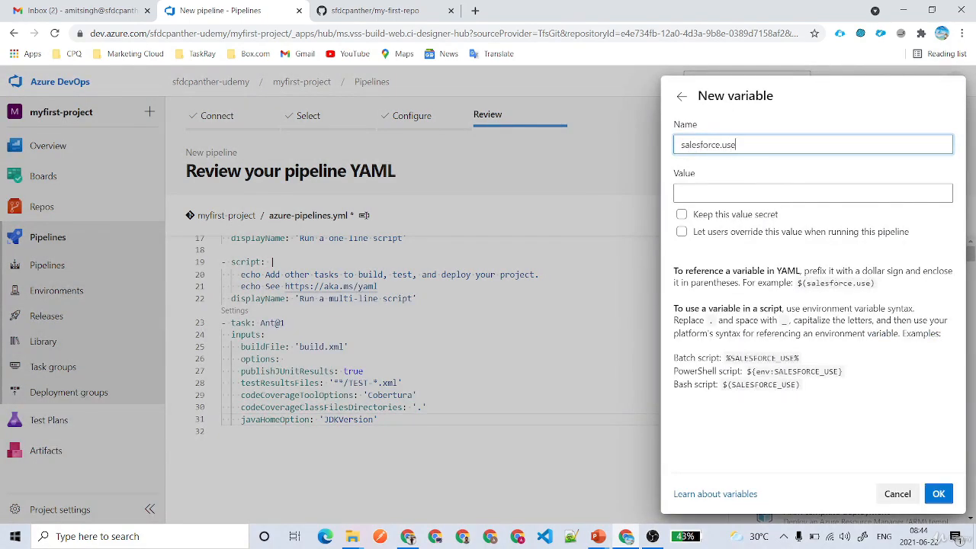
pyautogui.write('rname')
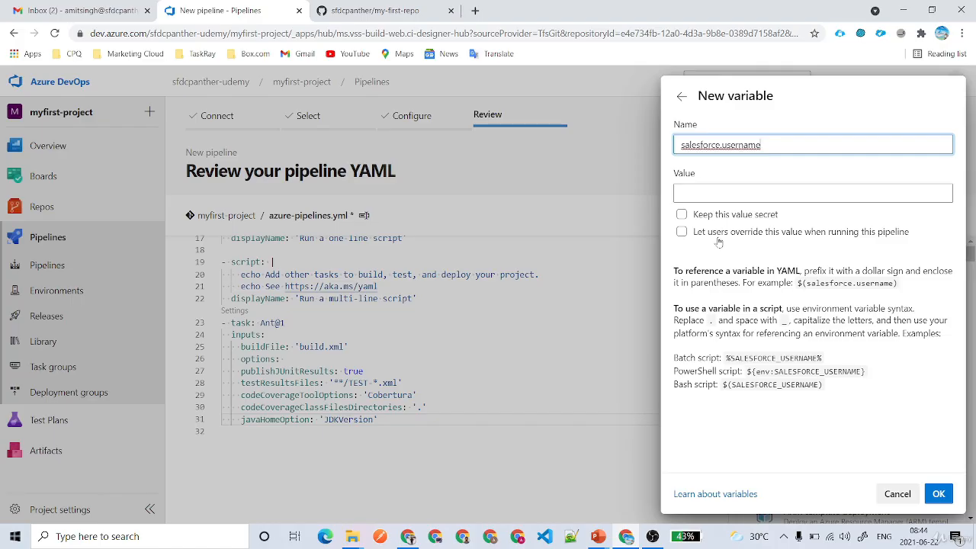
pyautogui.click(708, 235)
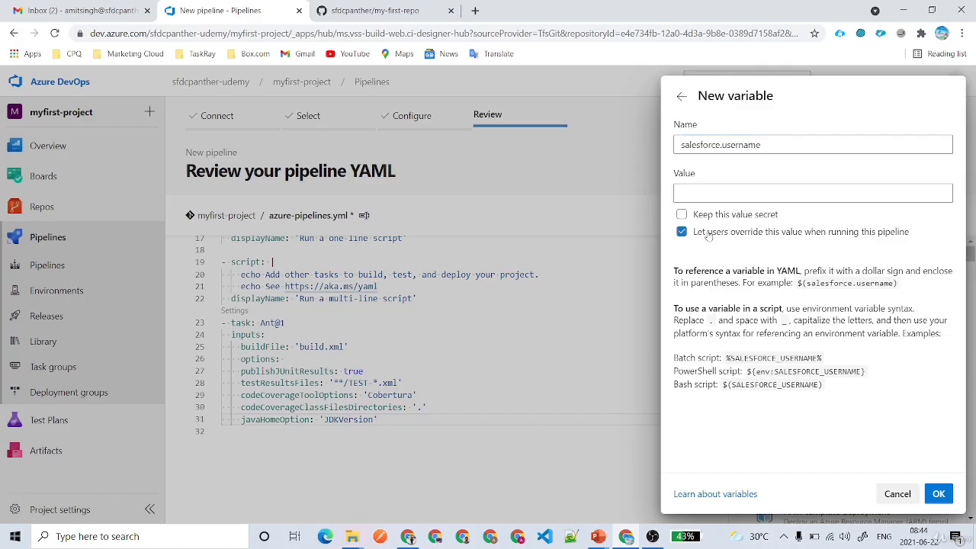
pyautogui.moveTo(920, 233); pyautogui.dragTo(690, 235)
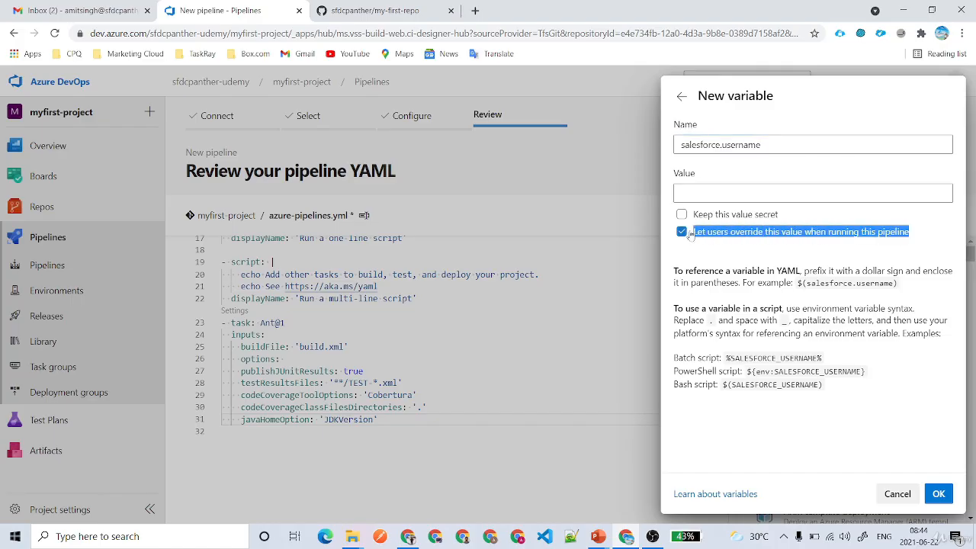
pyautogui.click(938, 493)
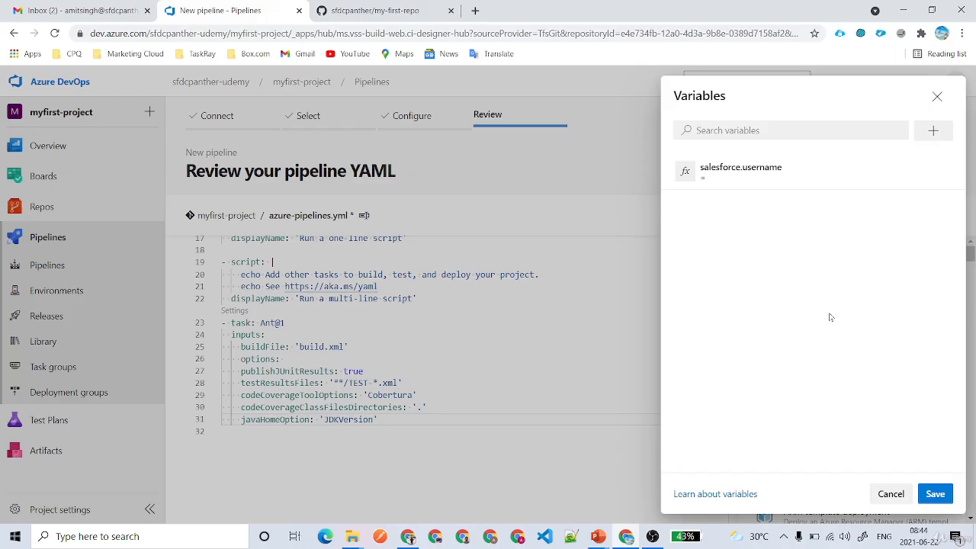
# Add a salesforce.password variable marked secret and overridable at run time.
pyautogui.click(933, 130)
pyautogui.write('s')
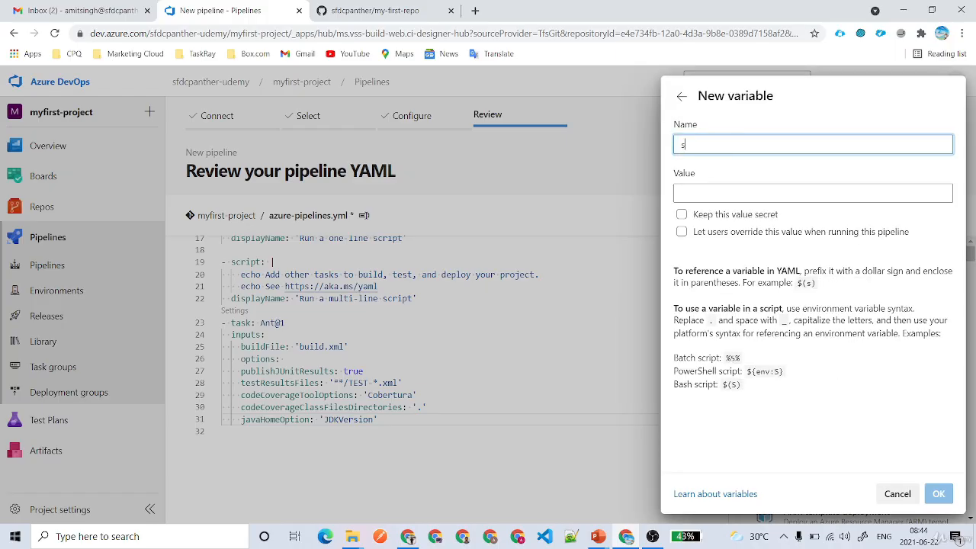
pyautogui.write('alesforce')
pyautogui.press('BackSpace')
pyautogui.press('BackSpace')
pyautogui.press('BackSpace')
pyautogui.press('BackSpace')
pyautogui.press('BackSpace')
pyautogui.press('BackSpace')
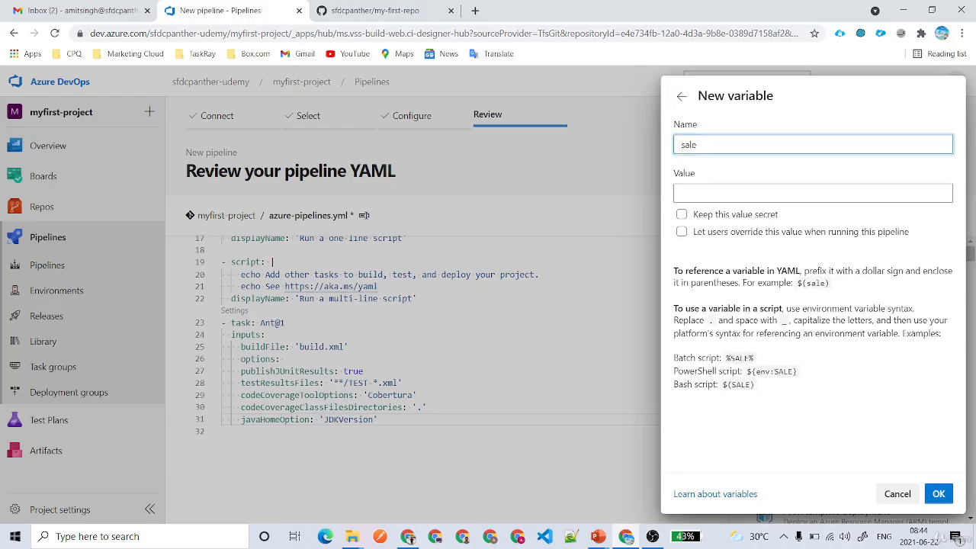
pyautogui.write('sforce.us')
pyautogui.press('BackSpace')
pyautogui.press('BackSpace')
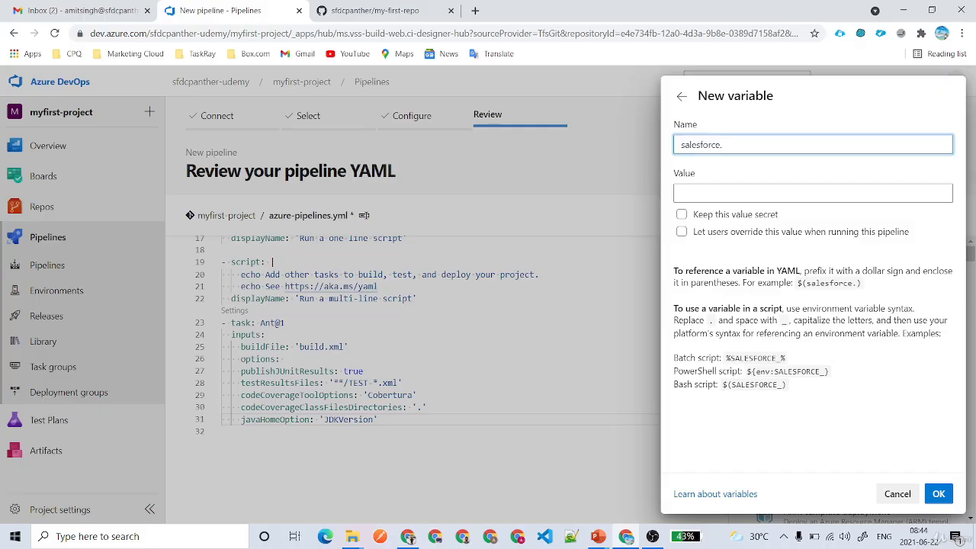
pyautogui.write('password')
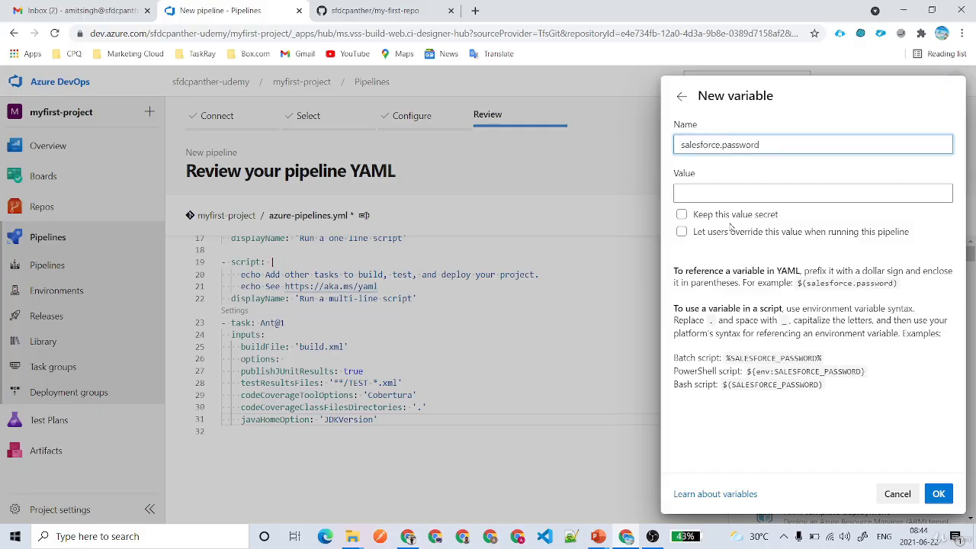
pyautogui.click(732, 215)
pyautogui.click(731, 233)
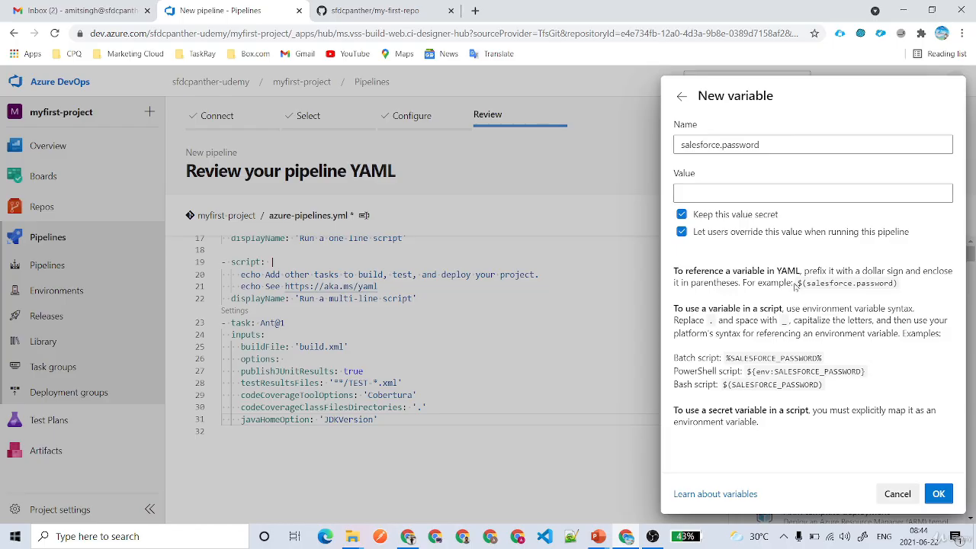
# Review the batch, PowerShell and Bash reference syntax, then save both variables.
pyautogui.moveTo(673, 271); pyautogui.dragTo(900, 280)
pyautogui.click(799, 273)
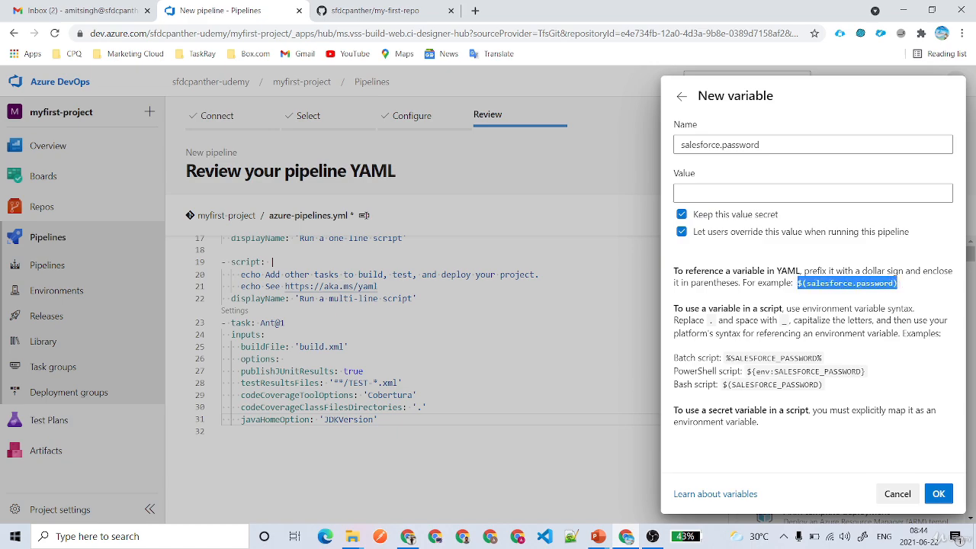
pyautogui.moveTo(759, 144); pyautogui.dragTo(680, 144)
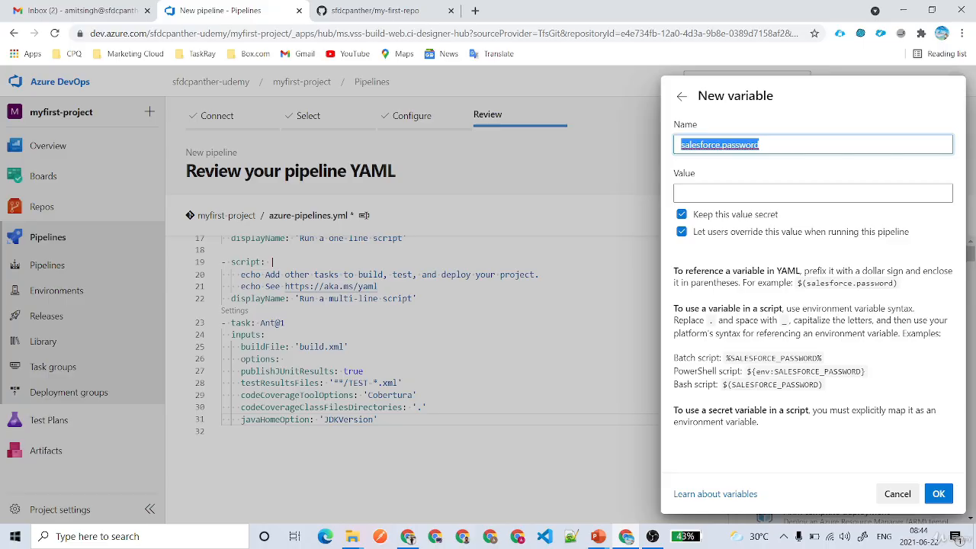
pyautogui.moveTo(725, 358); pyautogui.dragTo(825, 358)
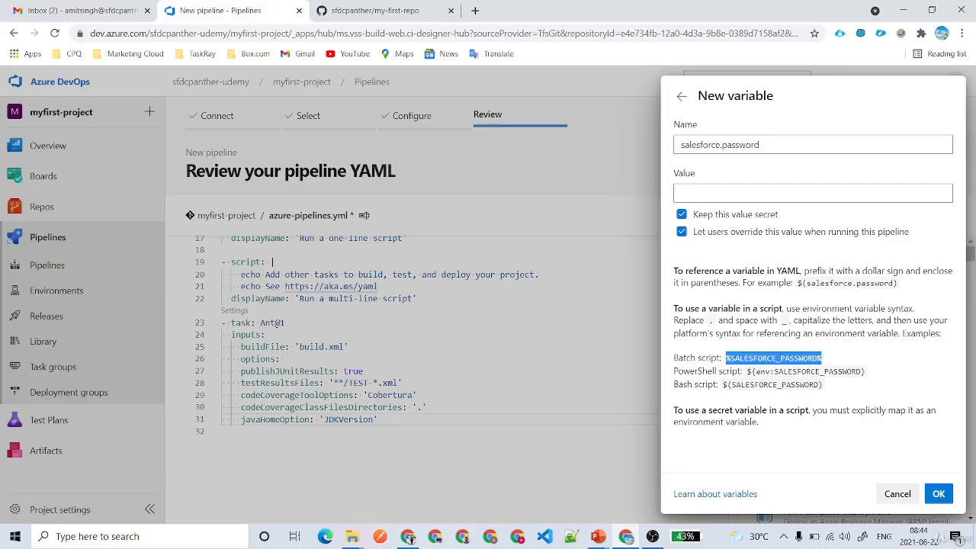
pyautogui.moveTo(747, 371); pyautogui.dragTo(864, 371)
pyautogui.moveTo(728, 385); pyautogui.dragTo(830, 388)
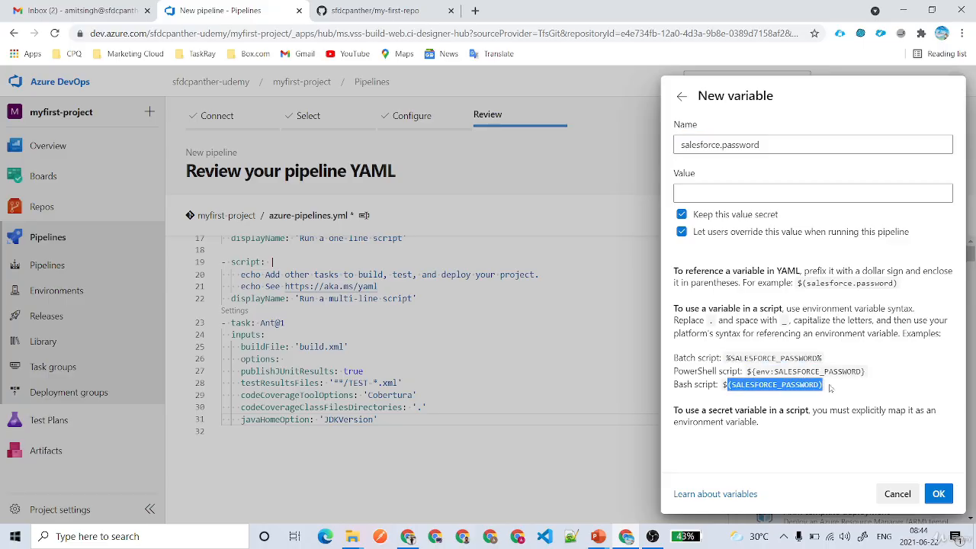
pyautogui.click(869, 391)
pyautogui.click(937, 494)
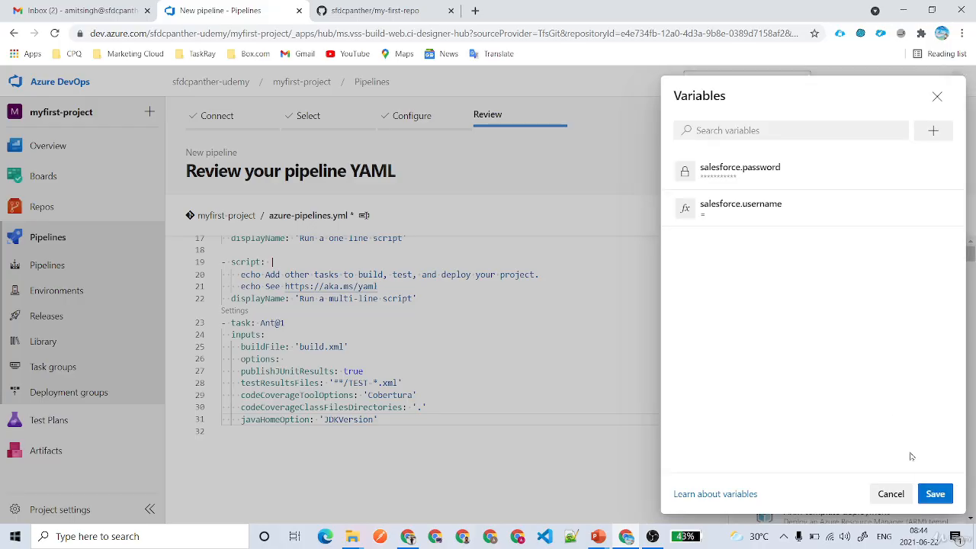
pyautogui.click(936, 494)
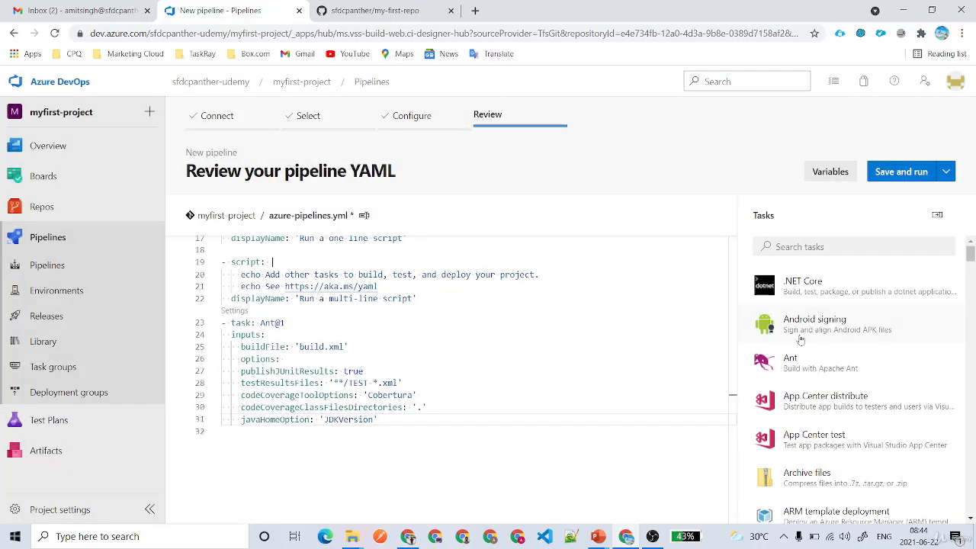
# Save the pipeline without running it, committing azure-pipelines.yml directly to main.
pyautogui.click(948, 173)
pyautogui.click(898, 201)
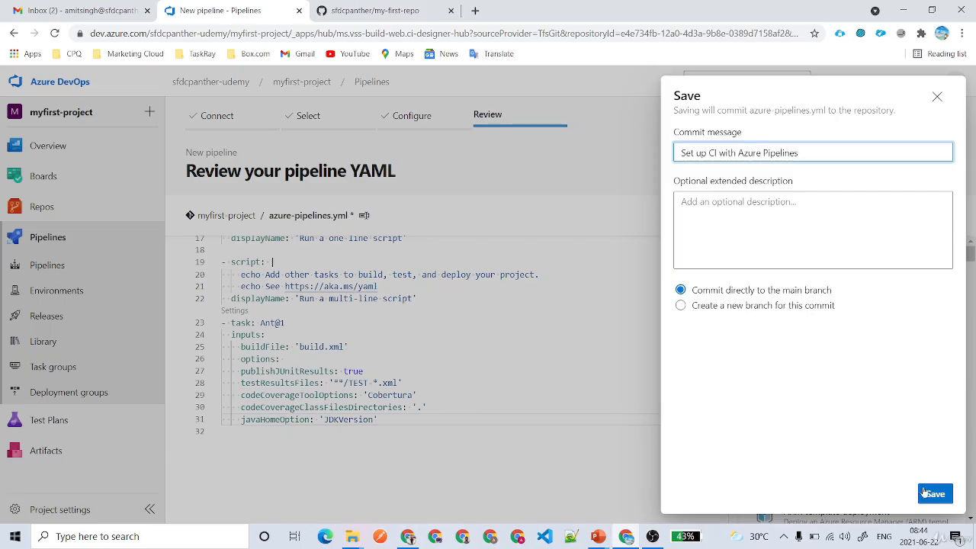
pyautogui.moveTo(692, 290)
pyautogui.mouseDown()
pyautogui.moveTo(806, 301)
pyautogui.moveTo(690, 306)
pyautogui.mouseUp()
pyautogui.click(690, 307)
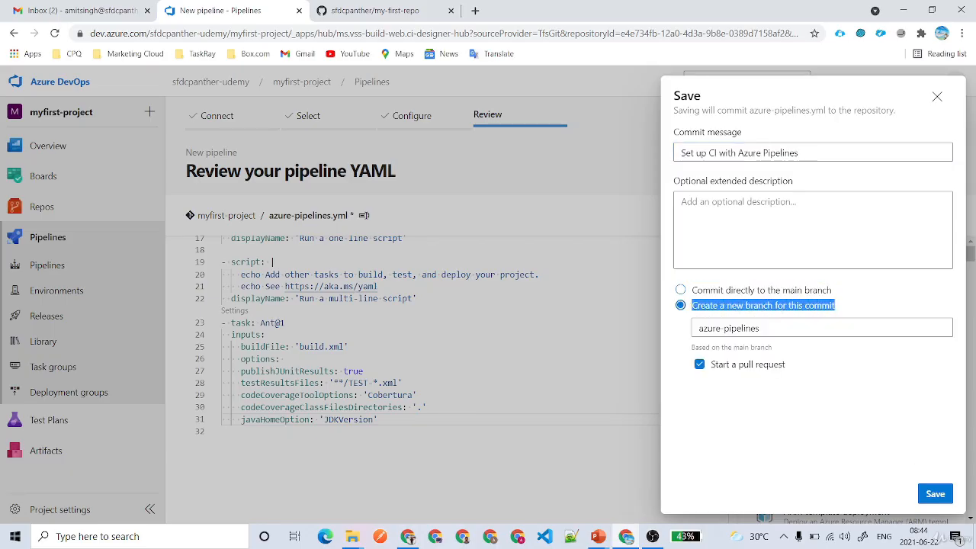
pyautogui.click(680, 290)
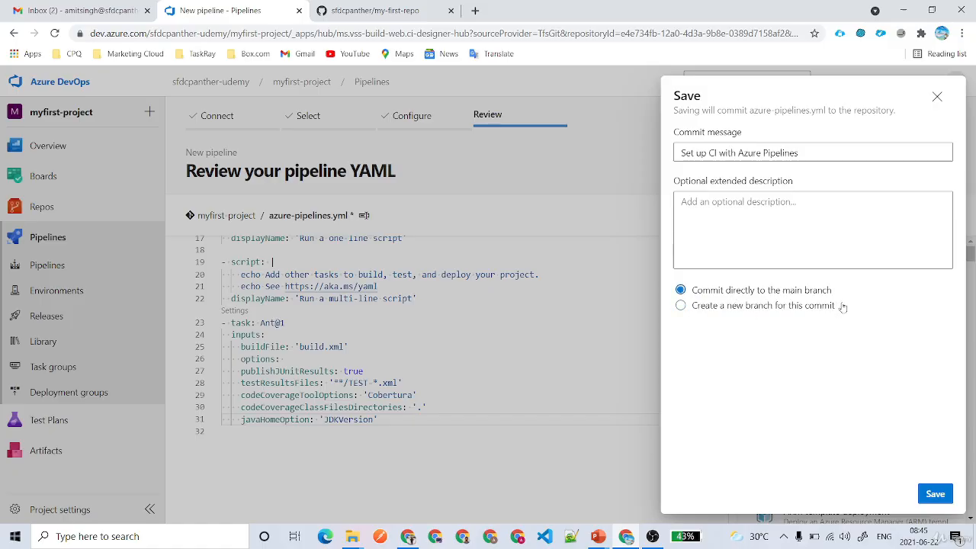
pyautogui.moveTo(842, 308); pyautogui.dragTo(681, 311)
pyautogui.click(680, 306)
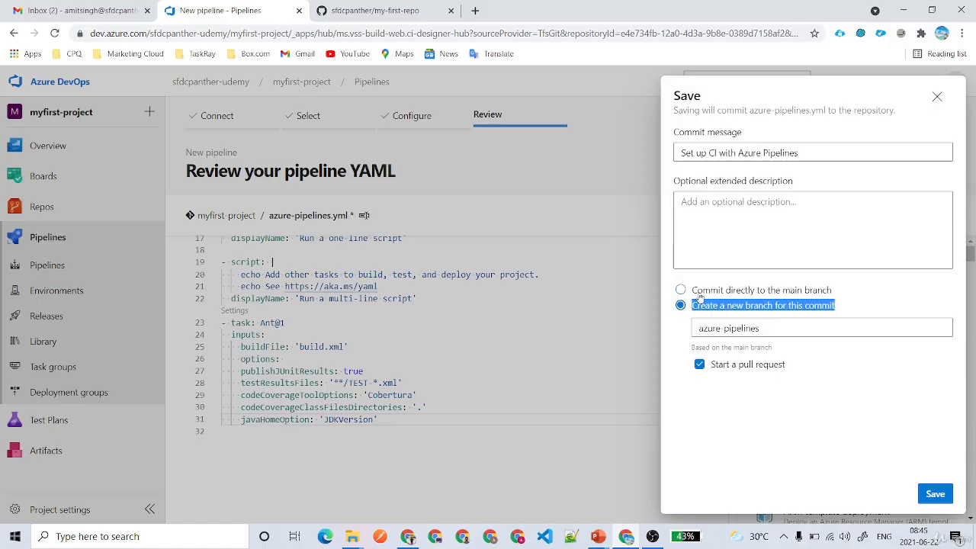
pyautogui.click(699, 296)
pyautogui.click(935, 493)
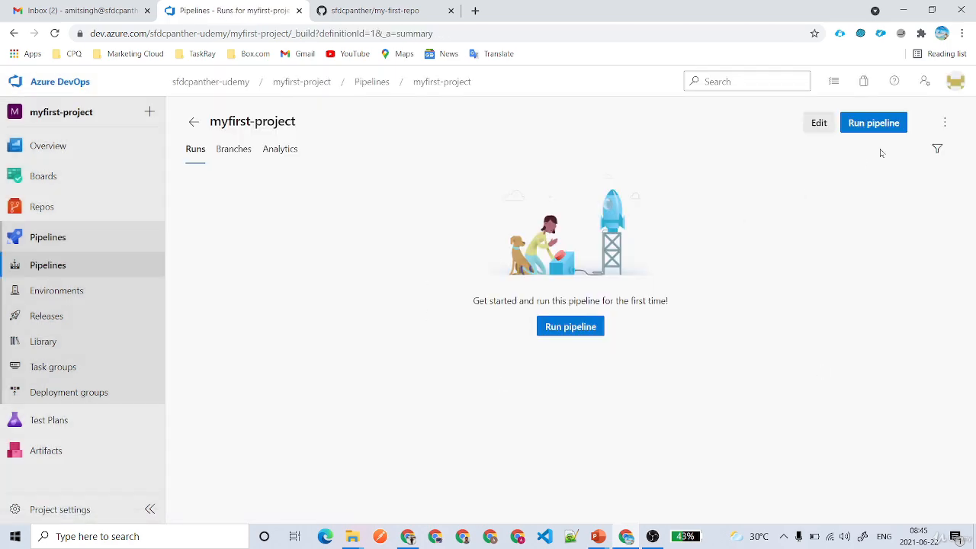
# Start a manual run of myfirst-project on main after reviewing its variables and stages to run.
pyautogui.click(873, 126)
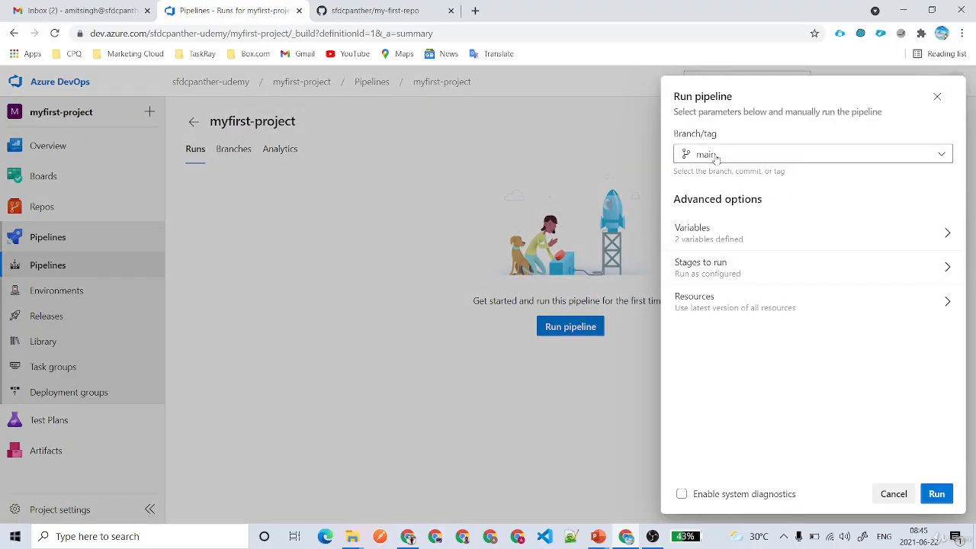
pyautogui.click(827, 158)
pyautogui.click(827, 158)
pyautogui.click(816, 243)
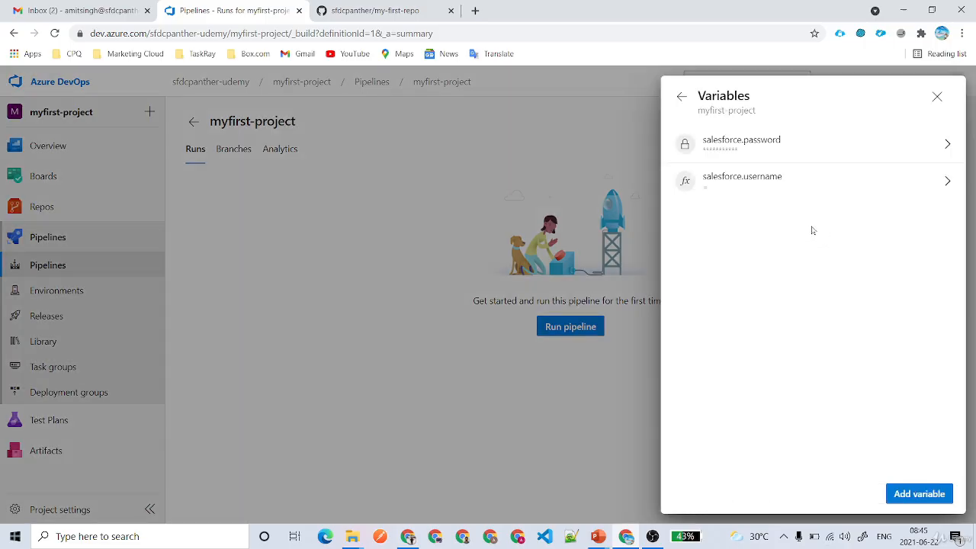
pyautogui.click(753, 145)
pyautogui.click(699, 190)
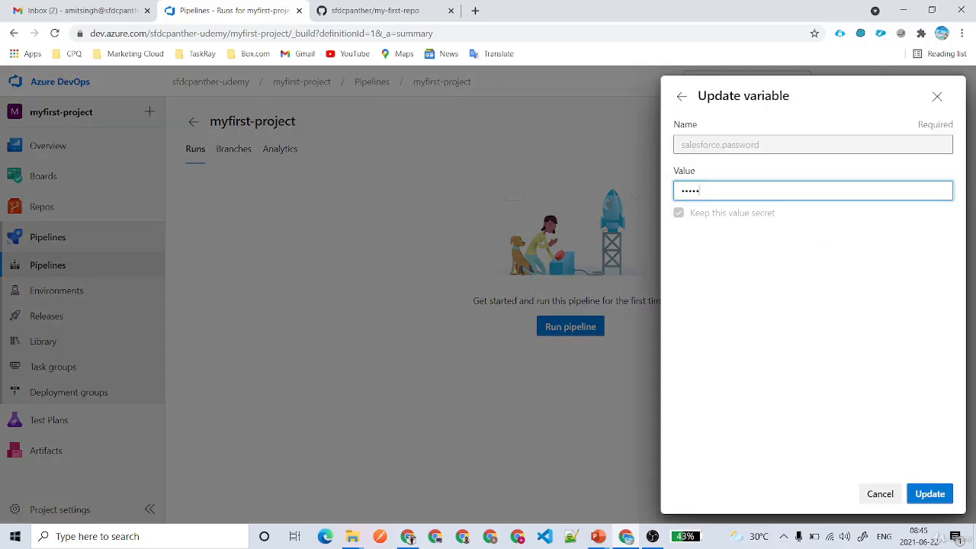
pyautogui.click(682, 96)
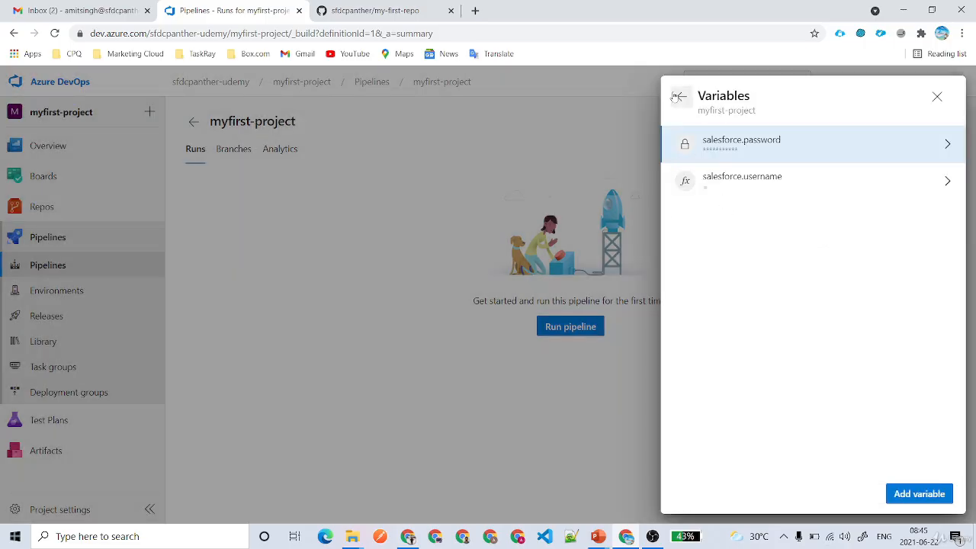
pyautogui.click(677, 96)
pyautogui.click(749, 278)
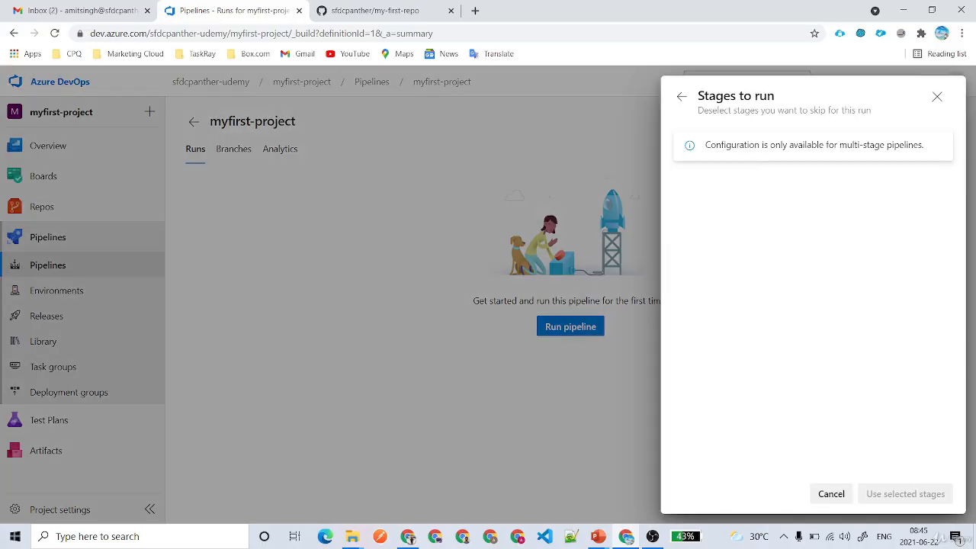
pyautogui.tripleClick(864, 145)
pyautogui.click(681, 97)
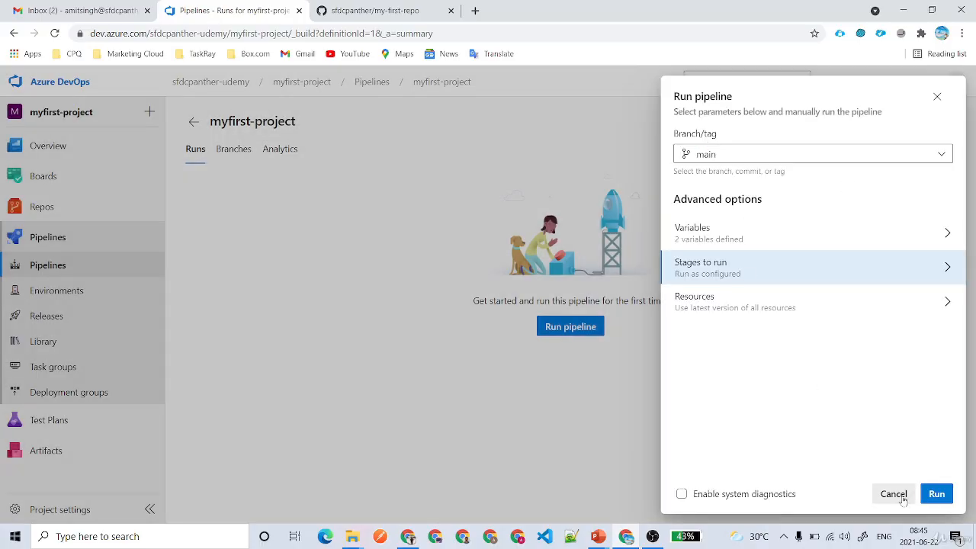
pyautogui.click(936, 494)
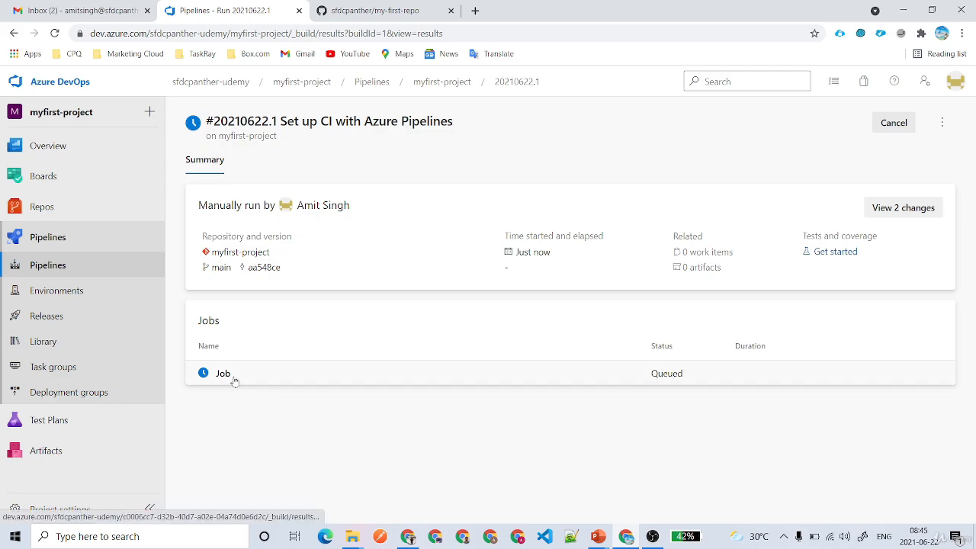
# Open the failed Job's log and select the aka.ms parallelism grant request link.
pyautogui.click(232, 378)
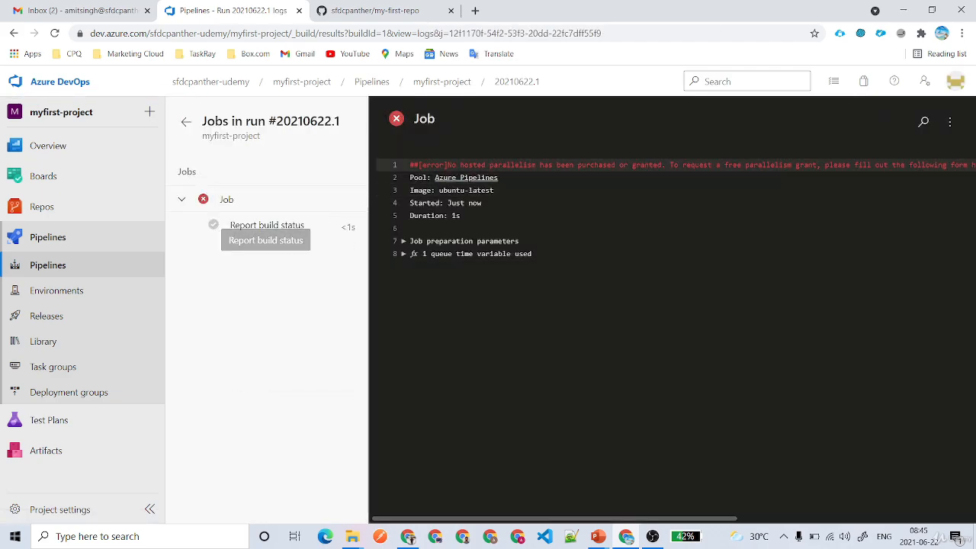
pyautogui.moveTo(522, 519); pyautogui.dragTo(682, 519)
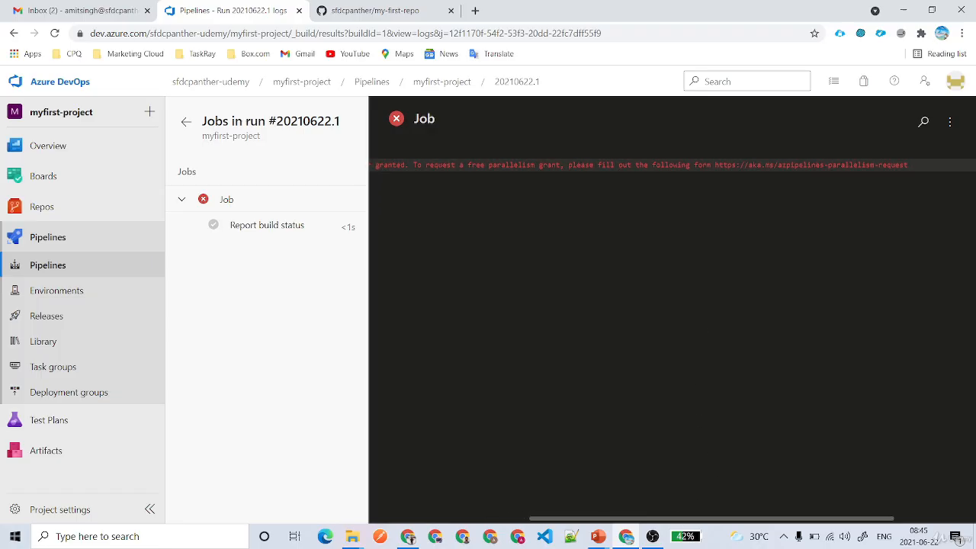
pyautogui.moveTo(714, 165); pyautogui.dragTo(907, 165)
pyautogui.hotkey('ctrl', 'c')
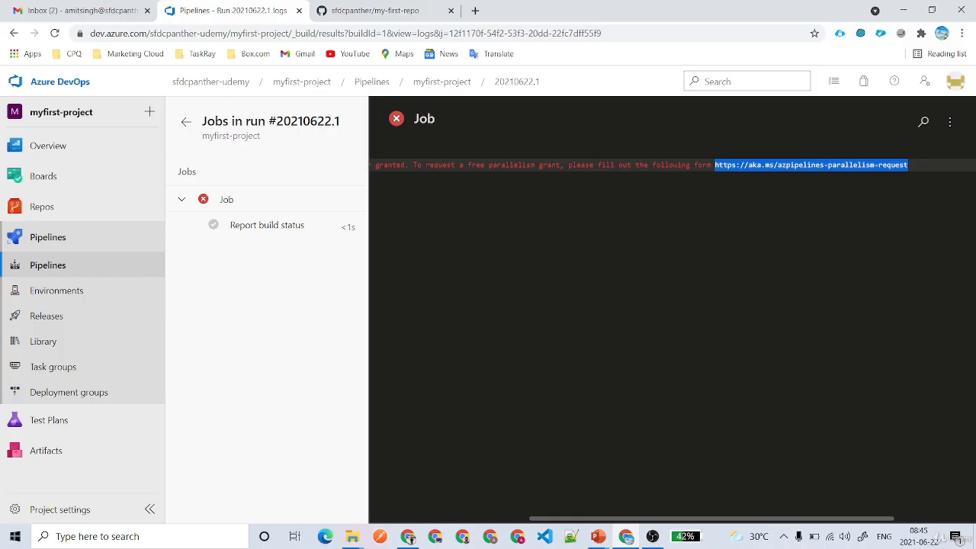
pyautogui.moveTo(840, 518); pyautogui.dragTo(519, 483)
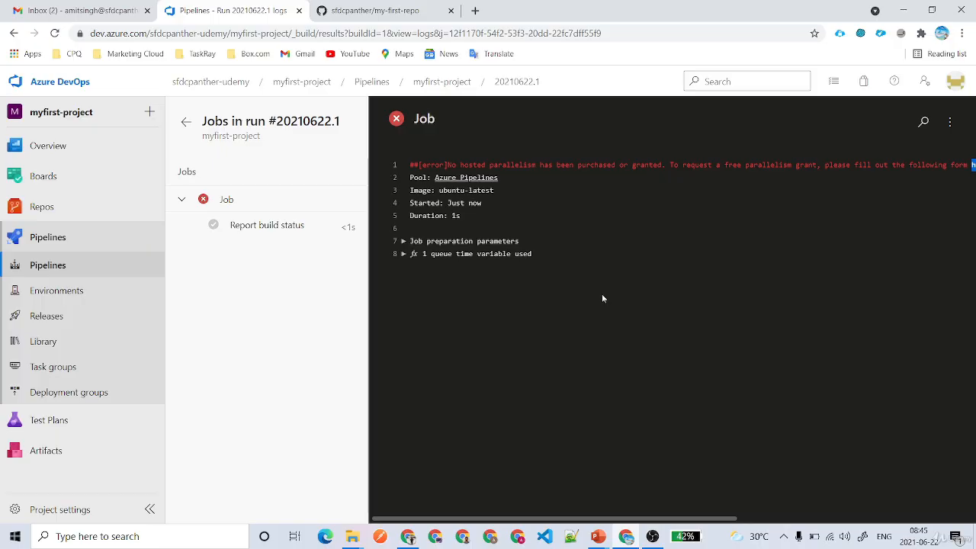
# Open the pasted parallelism request link in a new tab and select the organization URL from the job log.
pyautogui.click(475, 11)
pyautogui.hotkey('ctrl', 'v')
pyautogui.press('Return')
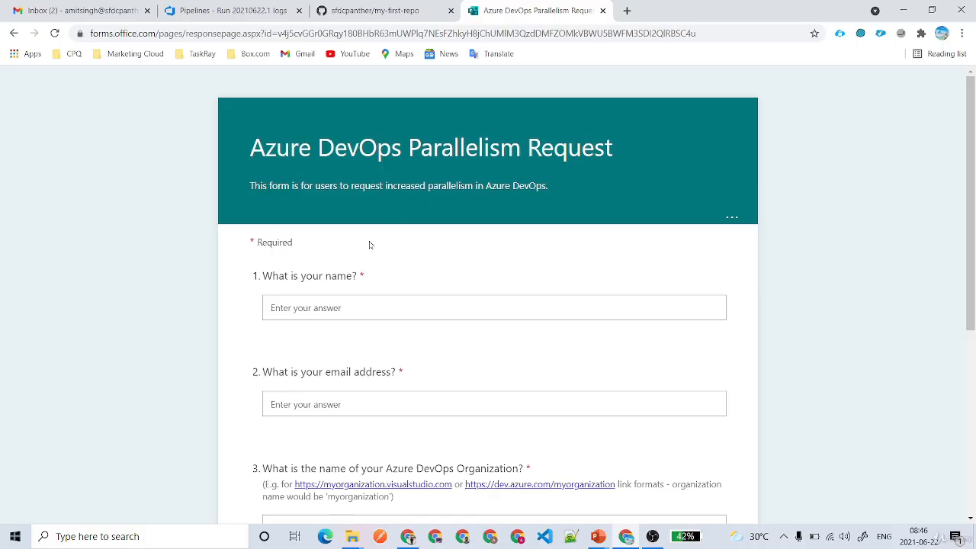
pyautogui.click(237, 6)
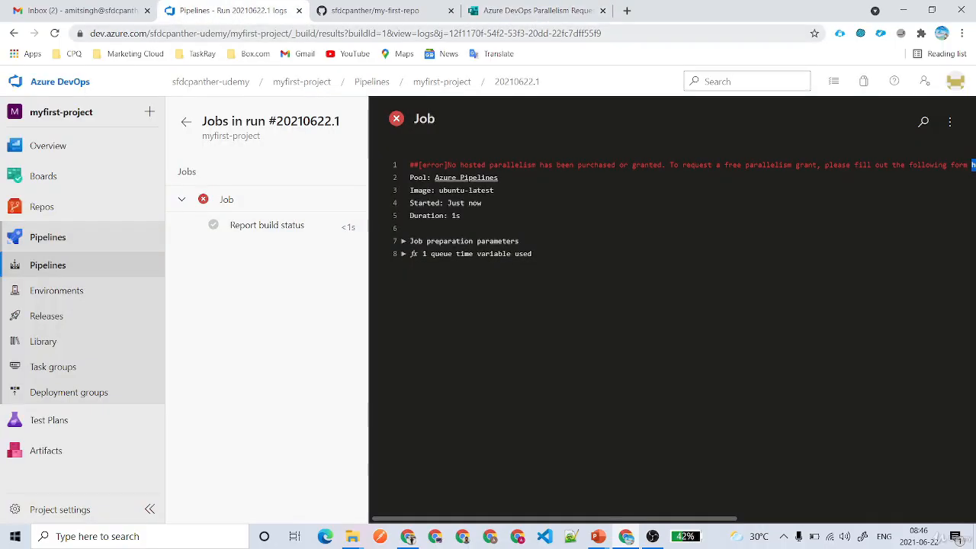
pyautogui.moveTo(256, 34); pyautogui.dragTo(90, 34)
pyautogui.hotkey('ctrl', 'c')
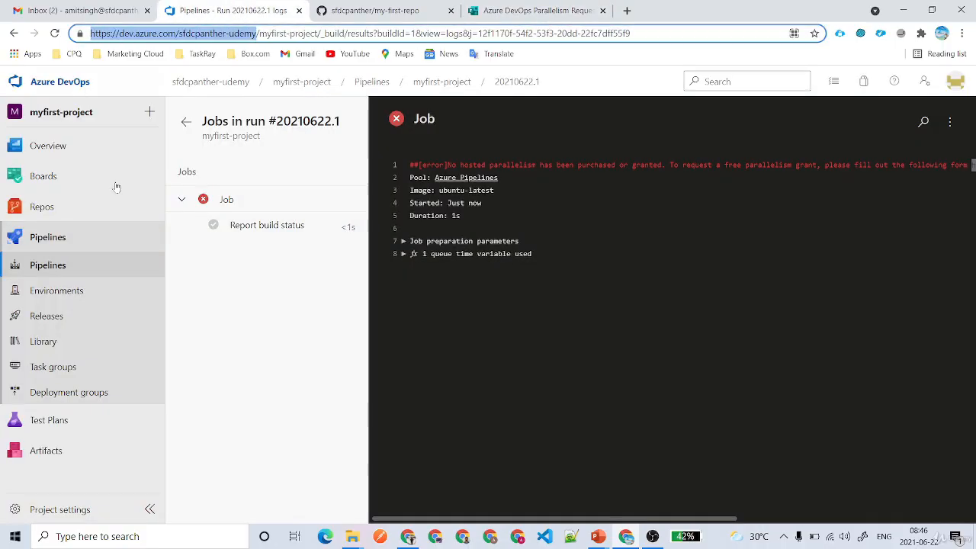
pyautogui.click(509, 6)
# Enter the requester's name and email address in the parallelism request form.
pyautogui.click(397, 305)
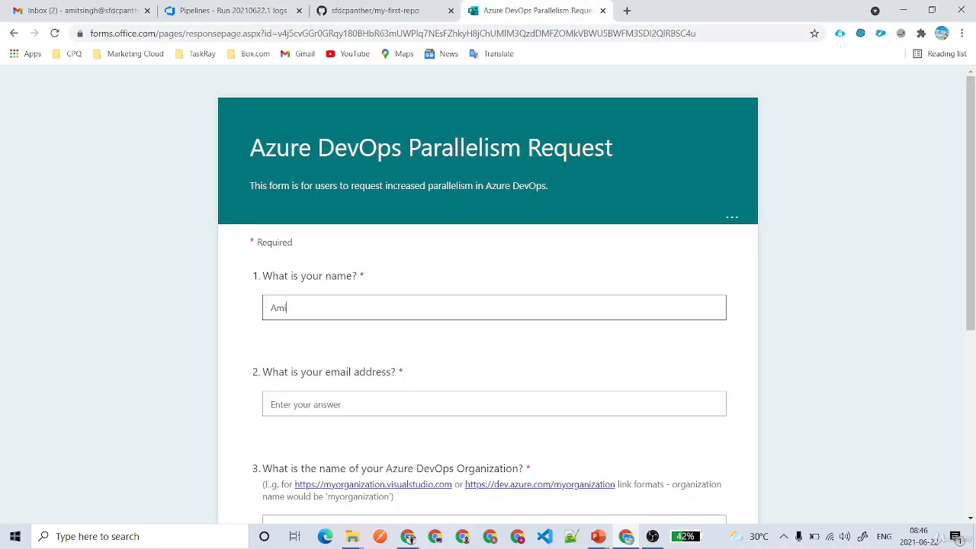
pyautogui.press('Tab')
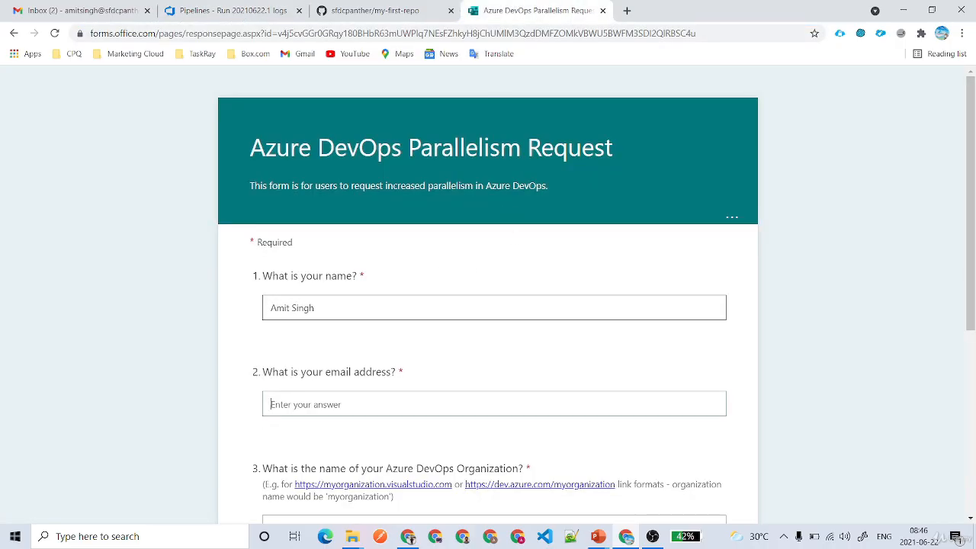
pyautogui.scroll(-1, 488, 305)
pyautogui.scroll(-1, 400, 306)
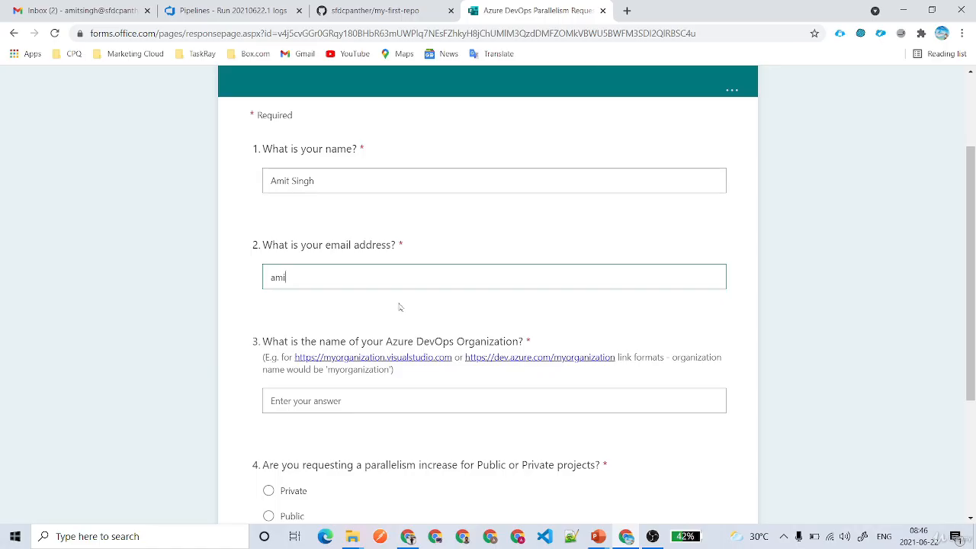
pyautogui.write('.com')
# Paste the organization URL, choose Private projects, submit the request, and return to the job log.
pyautogui.scroll(-2, 400, 308)
pyautogui.click(431, 274)
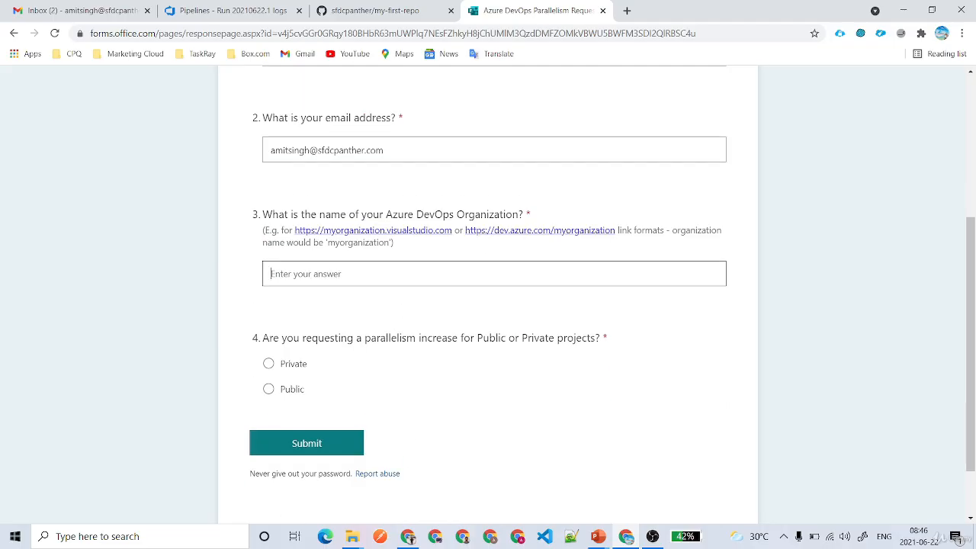
pyautogui.hotkey('ctrl', 'v')
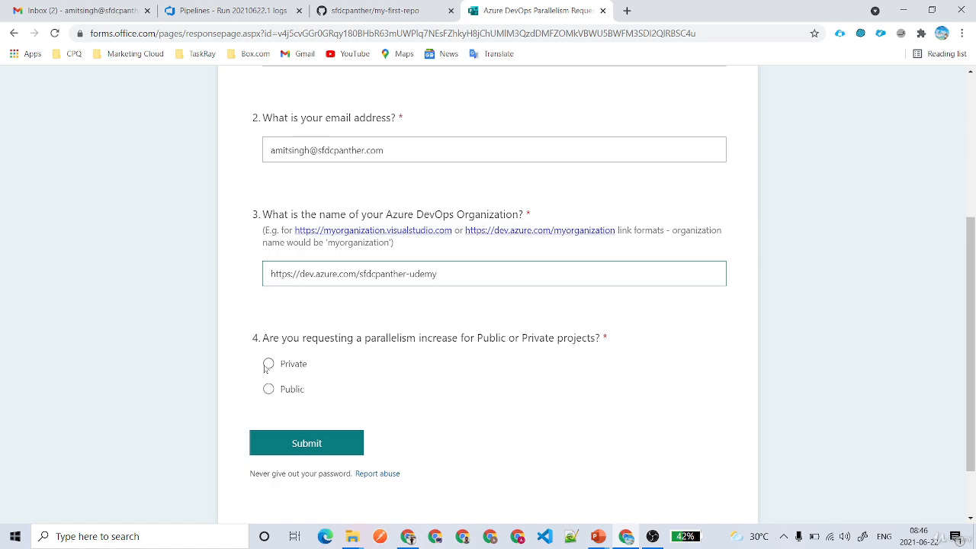
pyautogui.click(269, 364)
pyautogui.moveTo(601, 338); pyautogui.dragTo(263, 337)
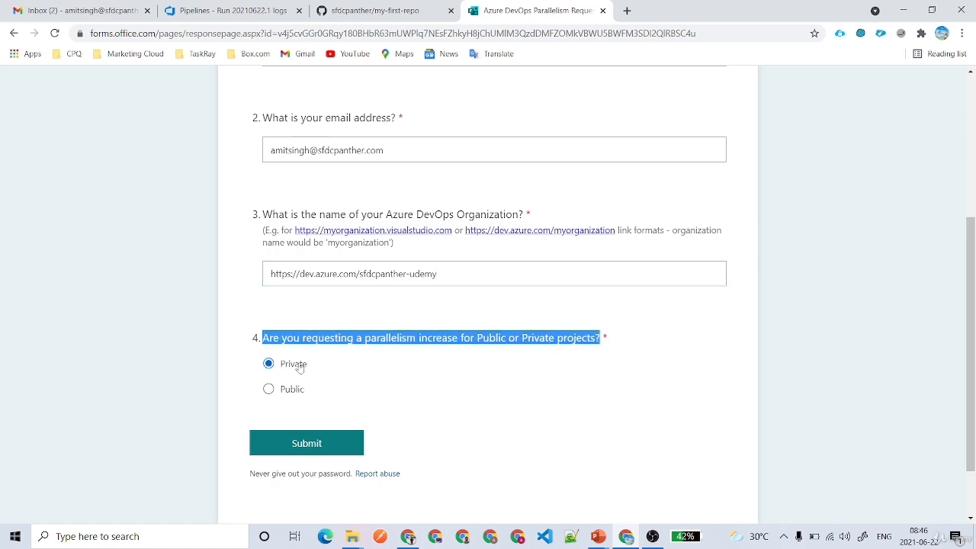
pyautogui.click(311, 442)
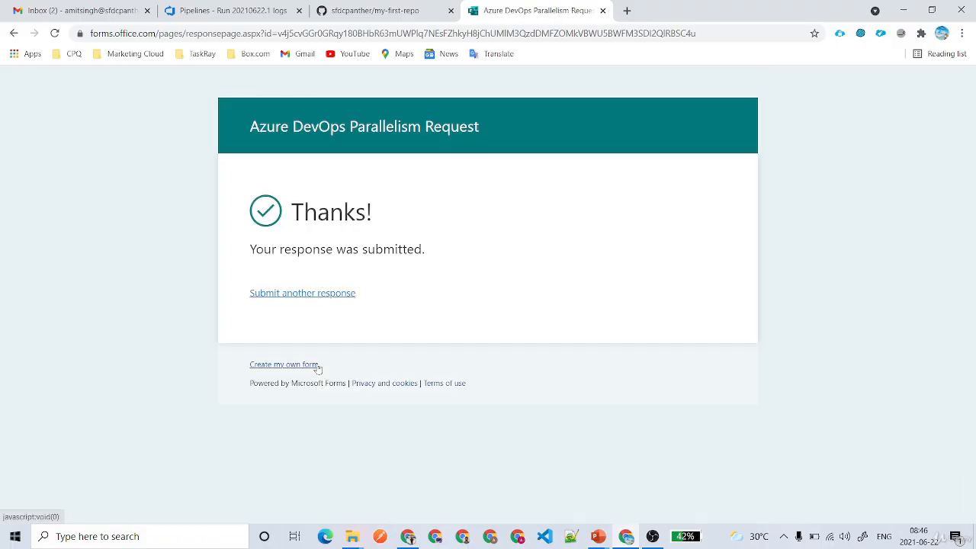
pyautogui.click(282, 149)
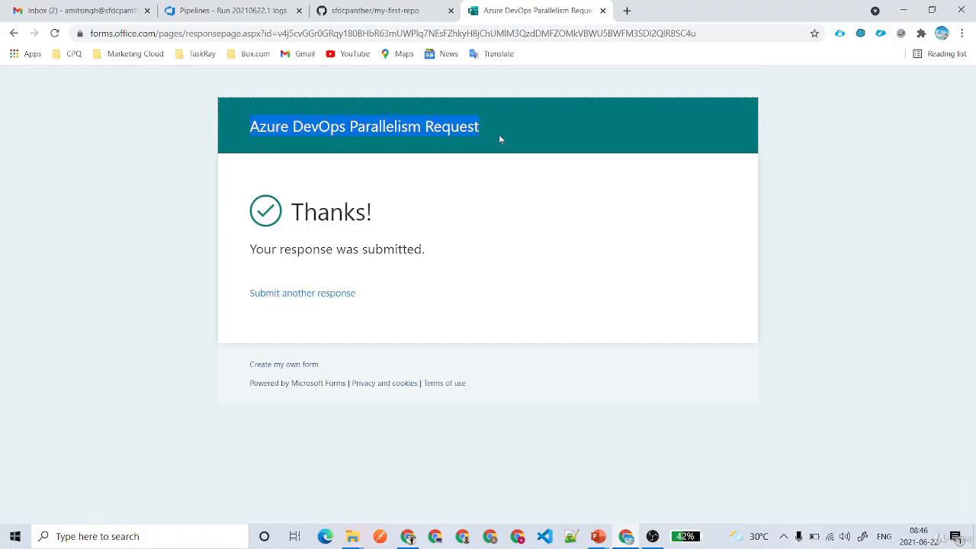
pyautogui.click(424, 189)
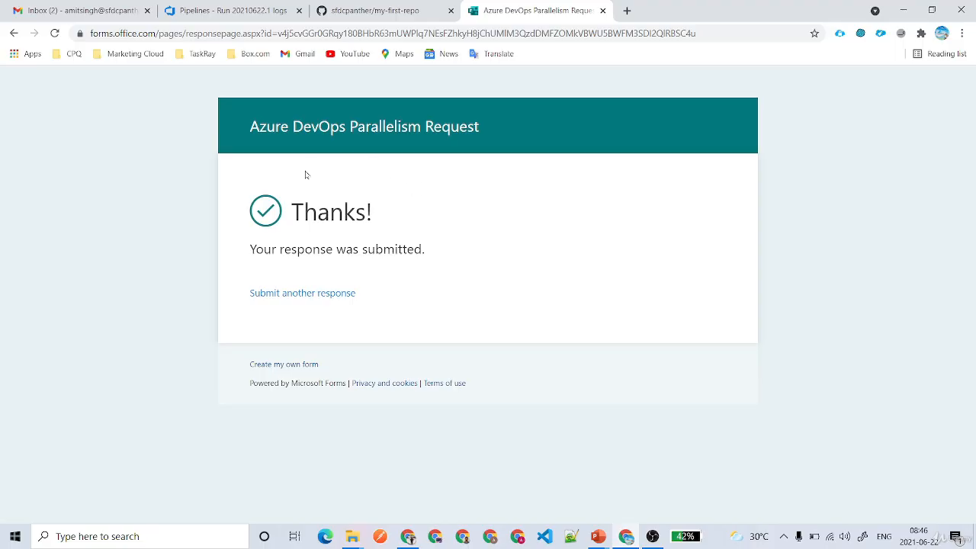
pyautogui.click(229, 10)
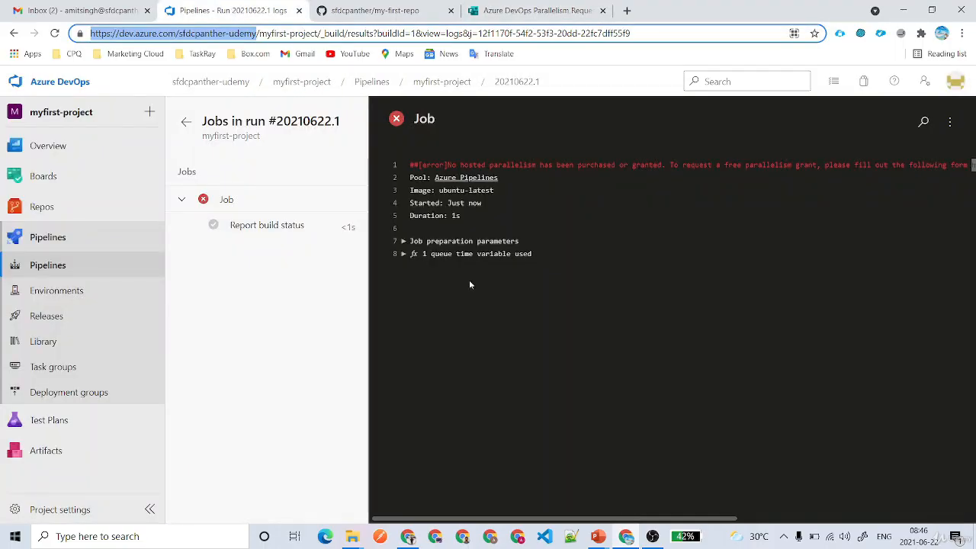
# Go to Pipelines > Releases and begin a new release pipeline.
pyautogui.click(346, 333)
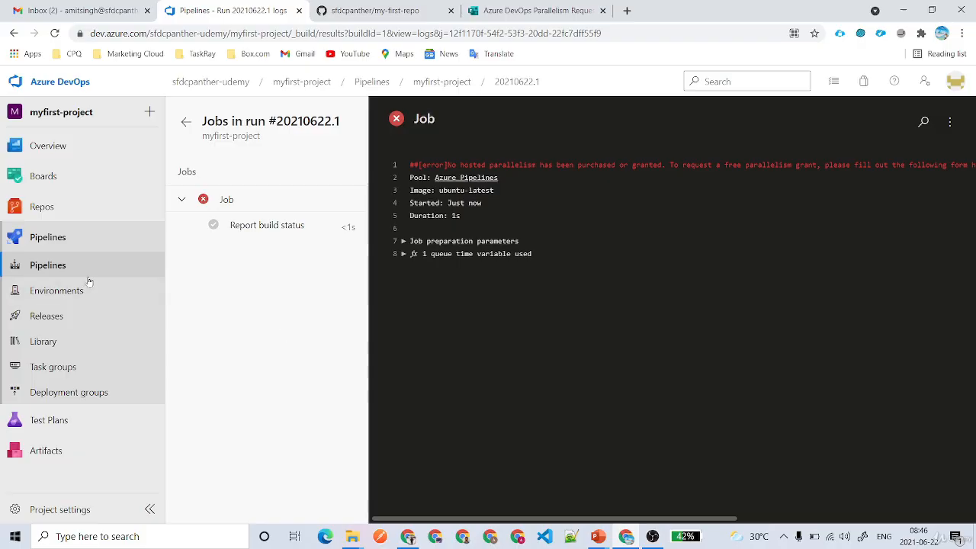
pyautogui.click(47, 317)
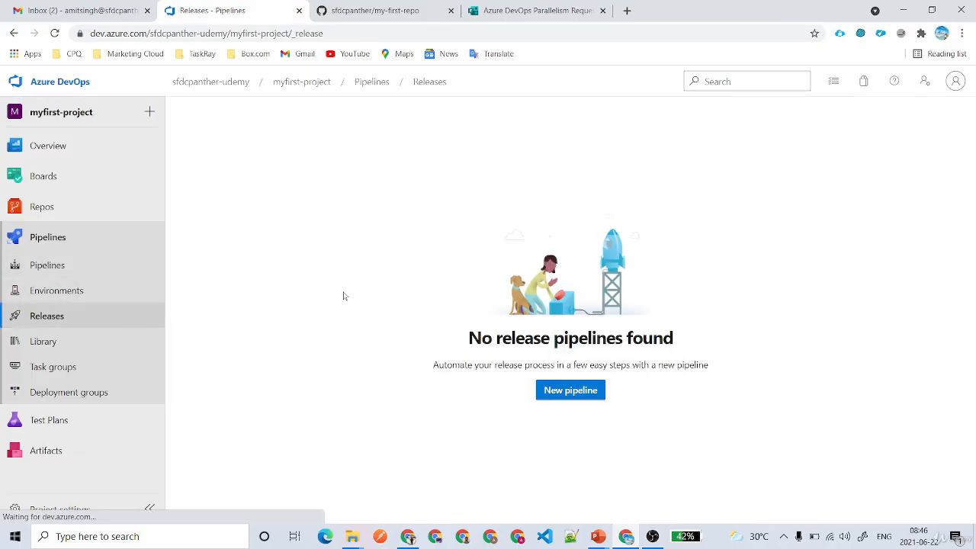
pyautogui.click(578, 393)
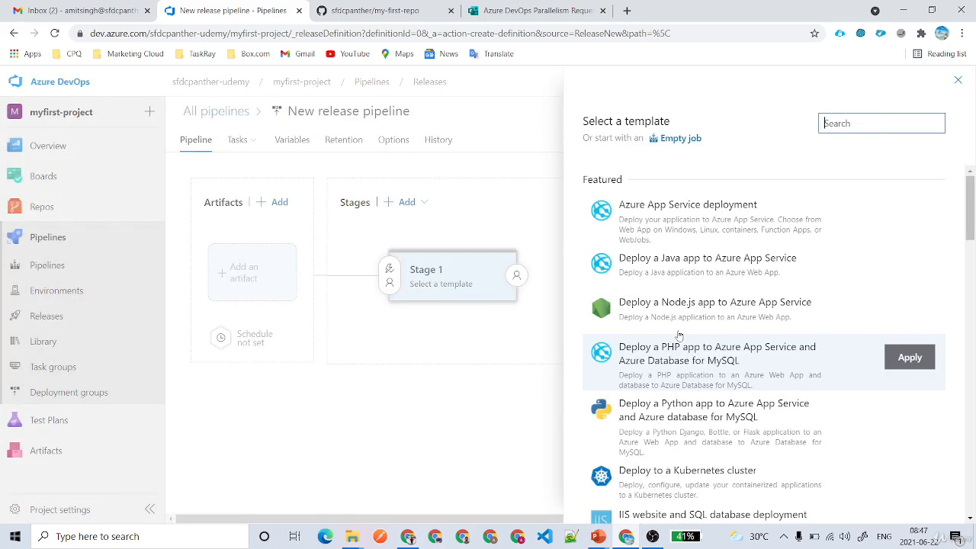
# Start Stage 1 from an Empty job, close its panel, and begin adding a Build artifact.
pyautogui.click(680, 141)
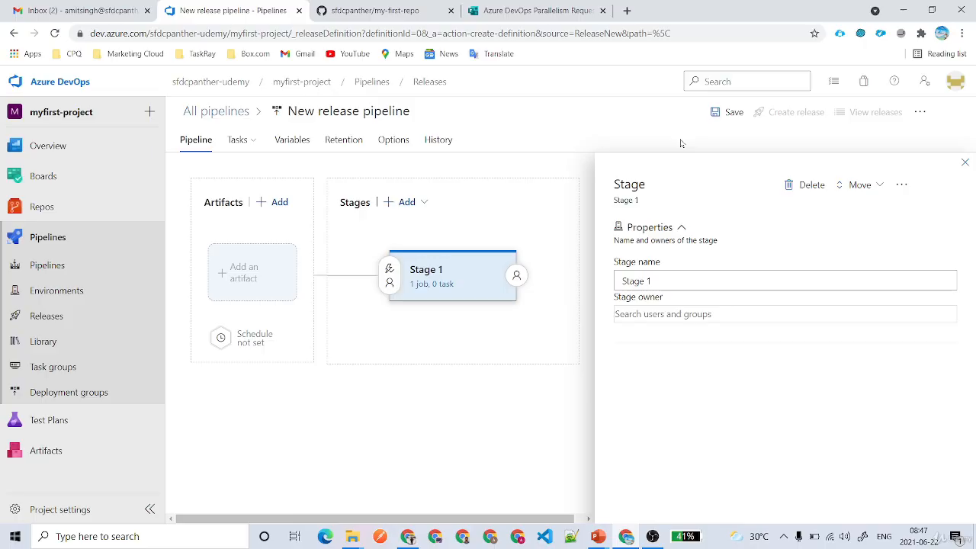
pyautogui.click(965, 162)
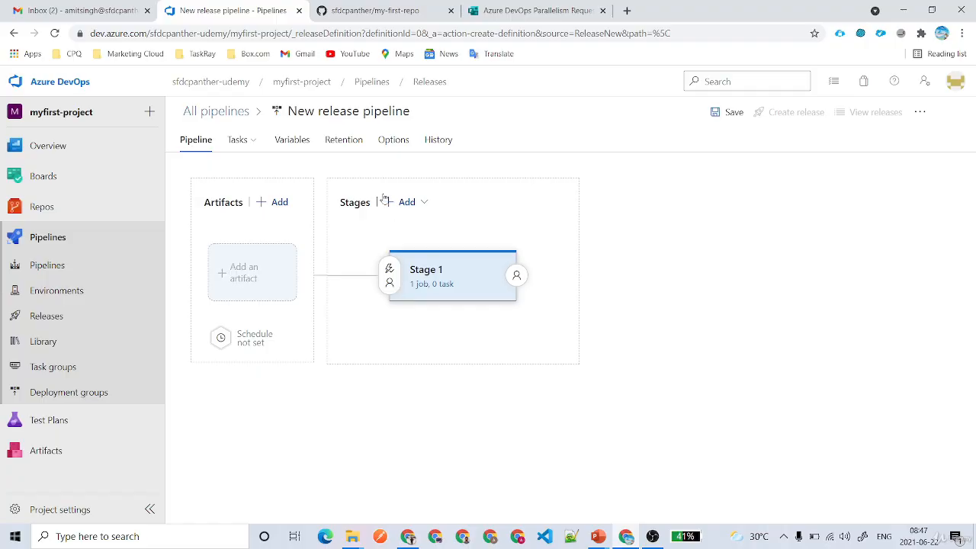
pyautogui.click(257, 287)
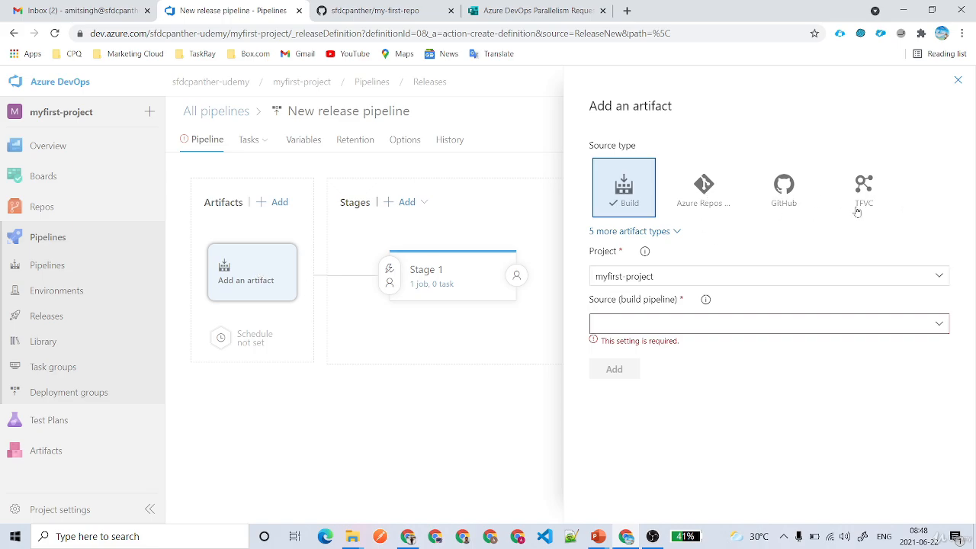
# Add the myfirst-project build pipeline as the artifact and open its trigger settings.
pyautogui.click(940, 324)
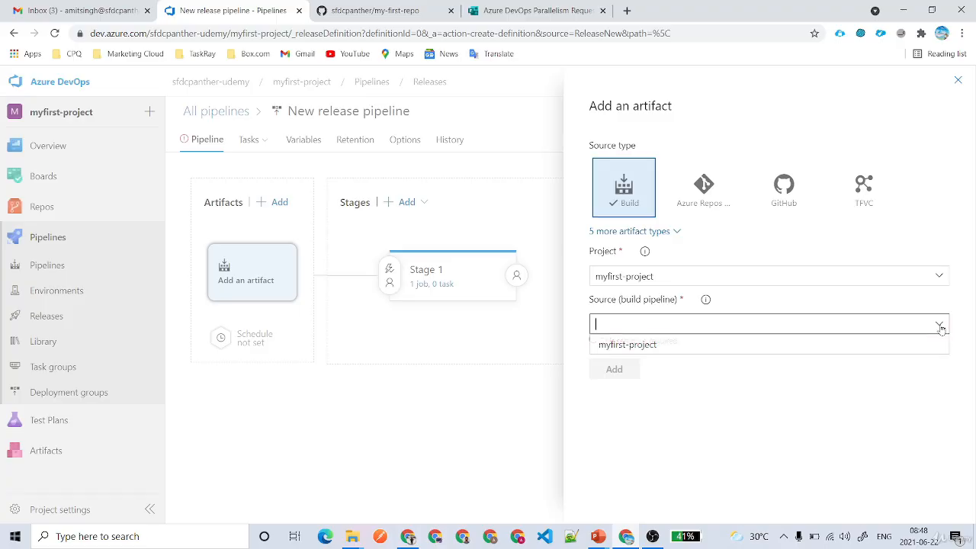
pyautogui.click(697, 347)
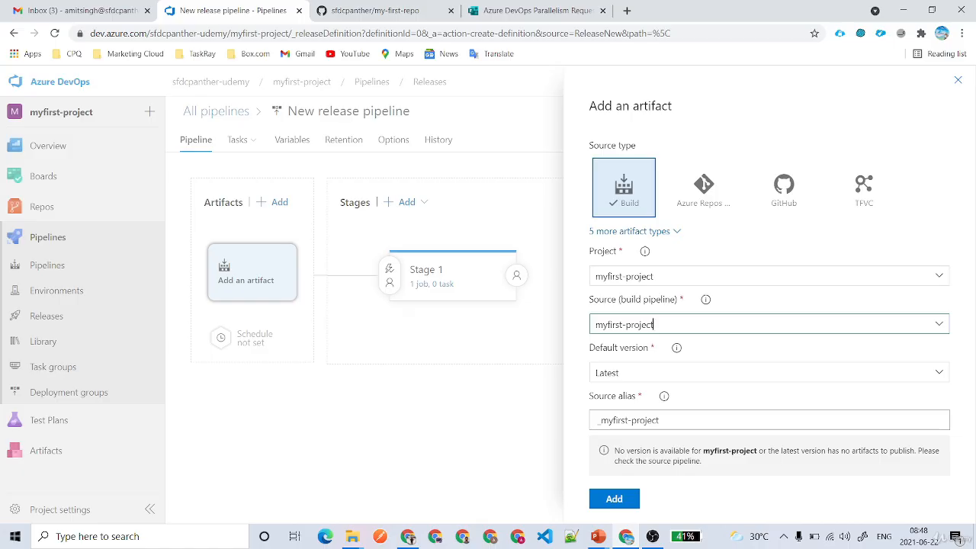
pyautogui.moveTo(654, 324); pyautogui.dragTo(558, 333)
pyautogui.click(614, 497)
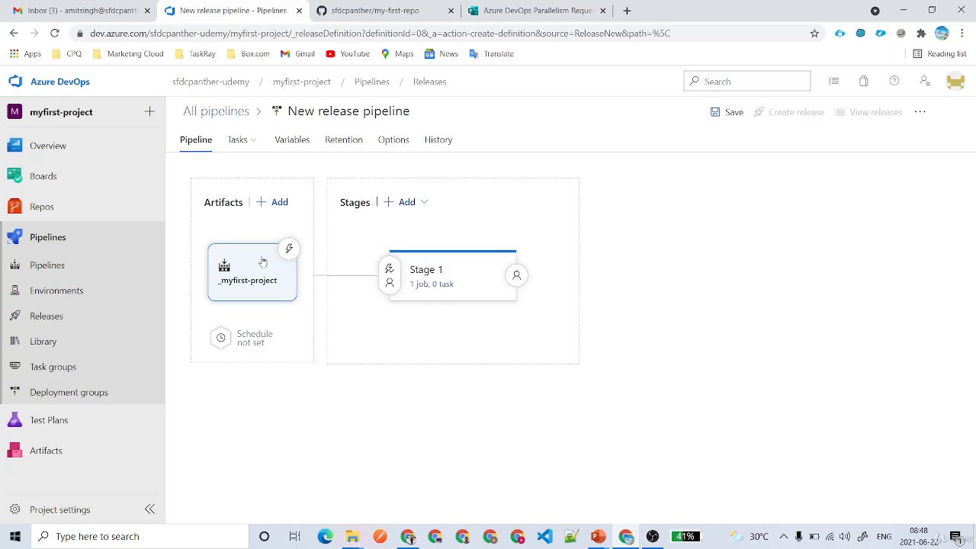
pyautogui.click(289, 249)
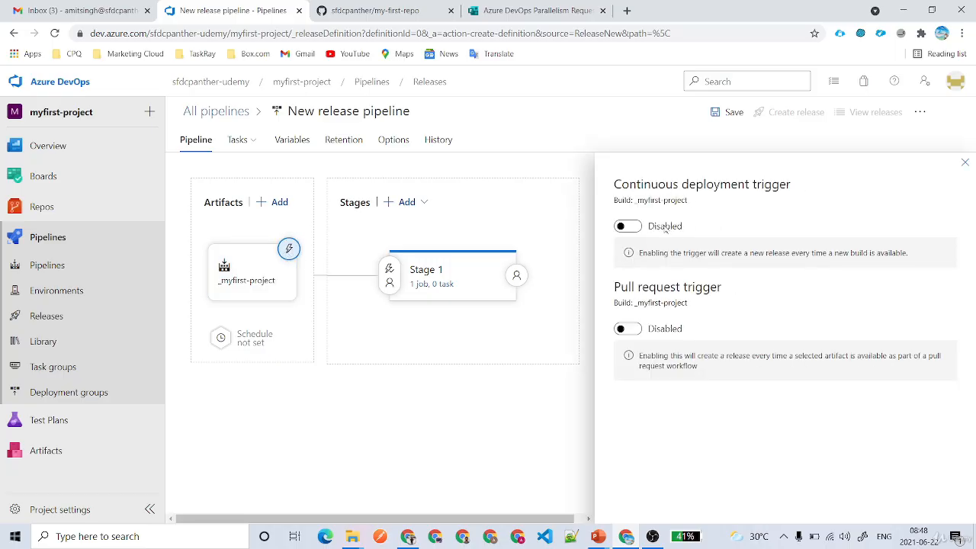
# Enable continuous deployment with a main build branch filter and the pull request trigger targeting main.
pyautogui.click(627, 226)
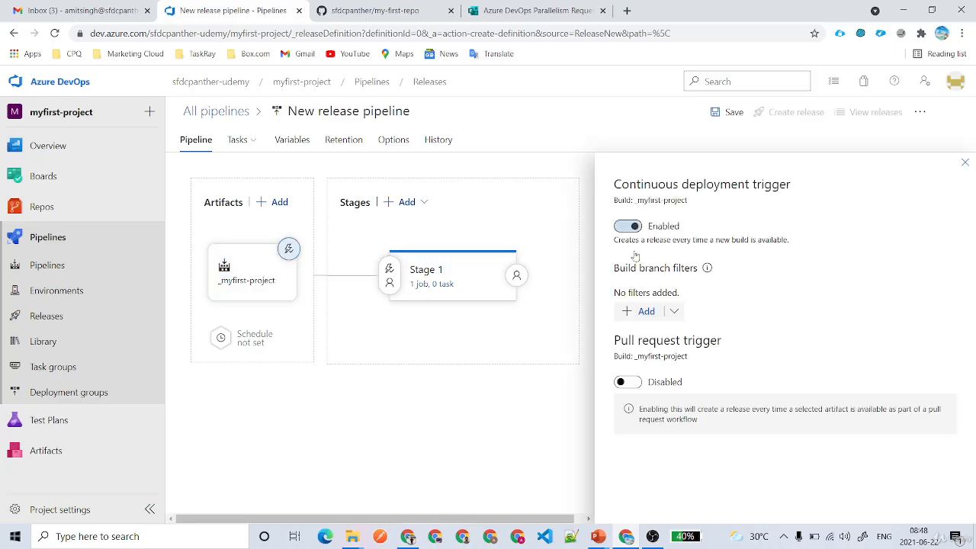
pyautogui.click(646, 311)
pyautogui.click(691, 314)
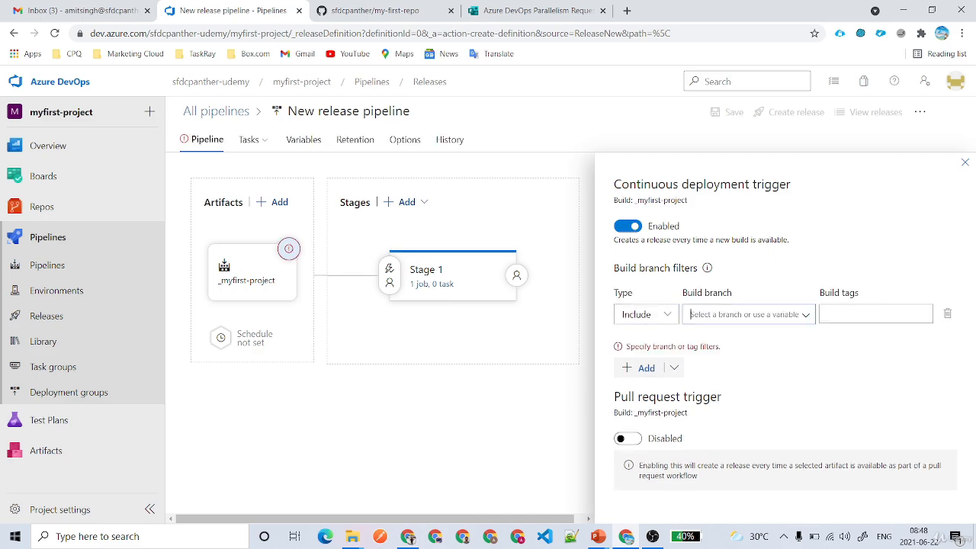
pyautogui.click(804, 315)
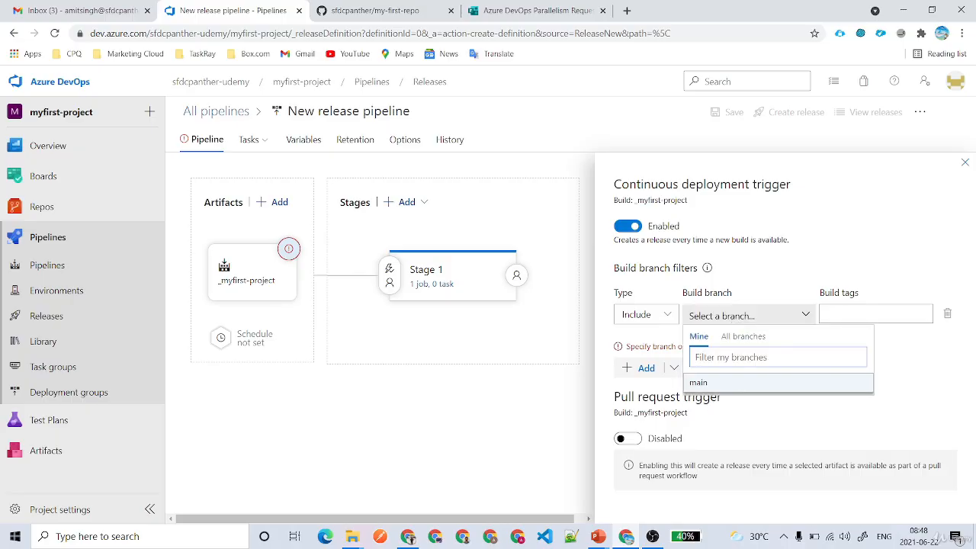
pyautogui.click(740, 383)
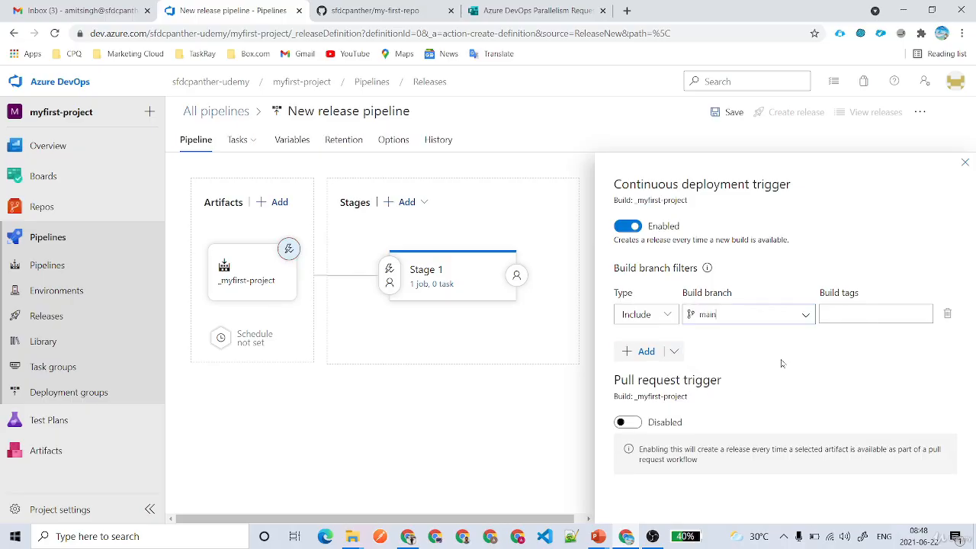
pyautogui.click(625, 423)
pyautogui.scroll(-2, 820, 404)
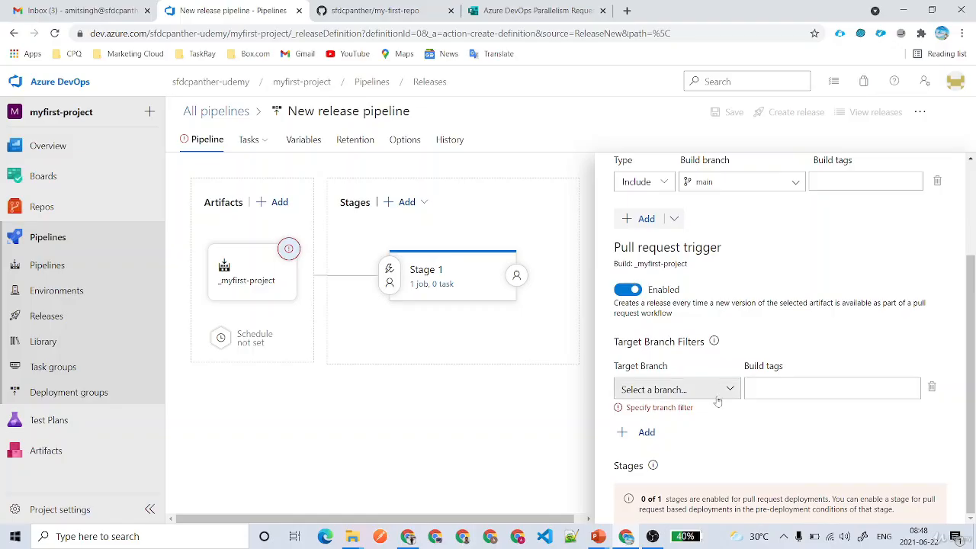
pyautogui.click(675, 389)
pyautogui.click(655, 458)
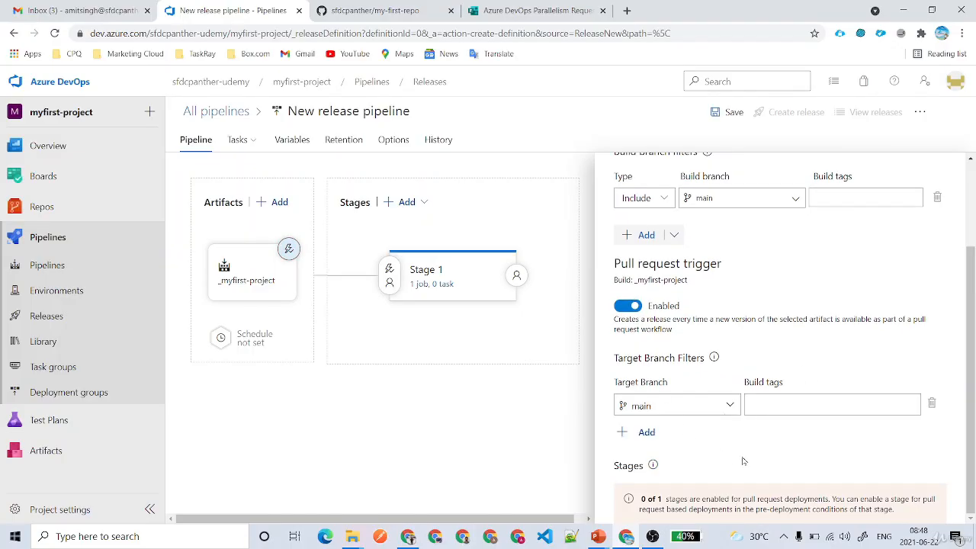
pyautogui.scroll(2, 909, 327)
pyautogui.click(952, 169)
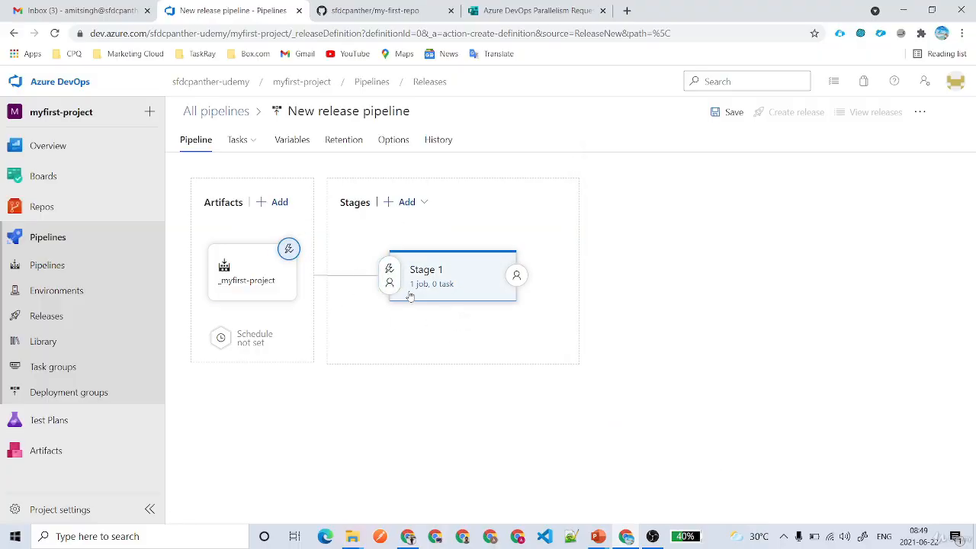
# Rename Stage 1 to 'Developer 1 Sandbox'.
pyautogui.click(461, 269)
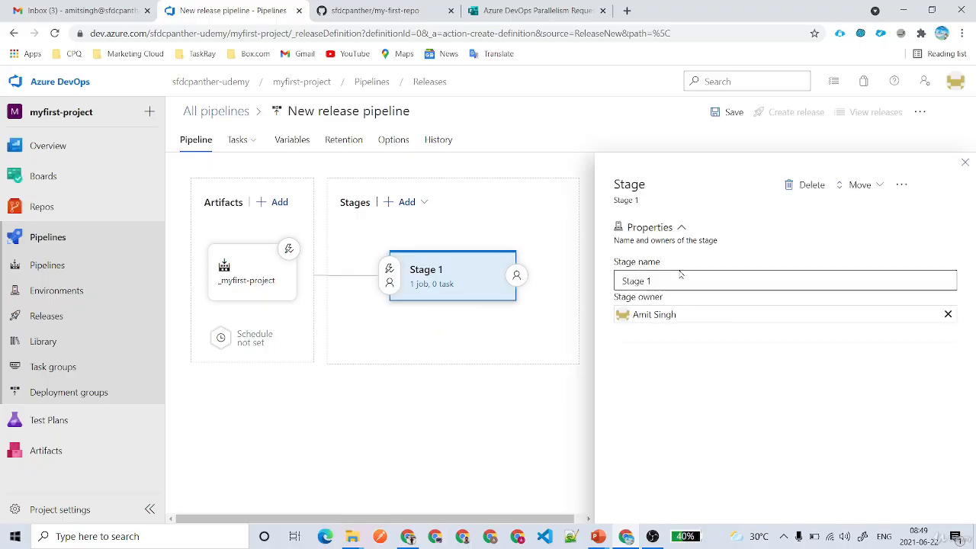
pyautogui.moveTo(679, 276); pyautogui.dragTo(580, 269)
pyautogui.write('Developer')
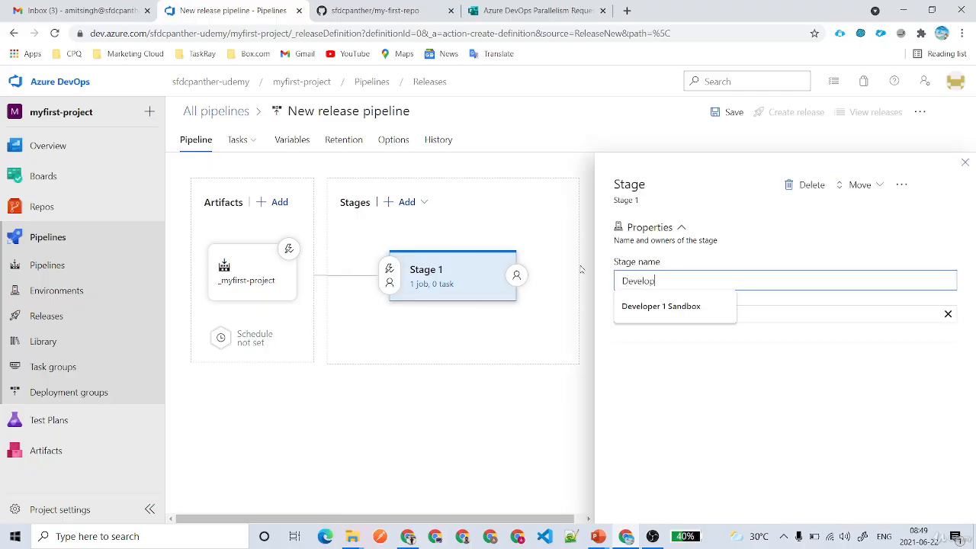
pyautogui.click(678, 308)
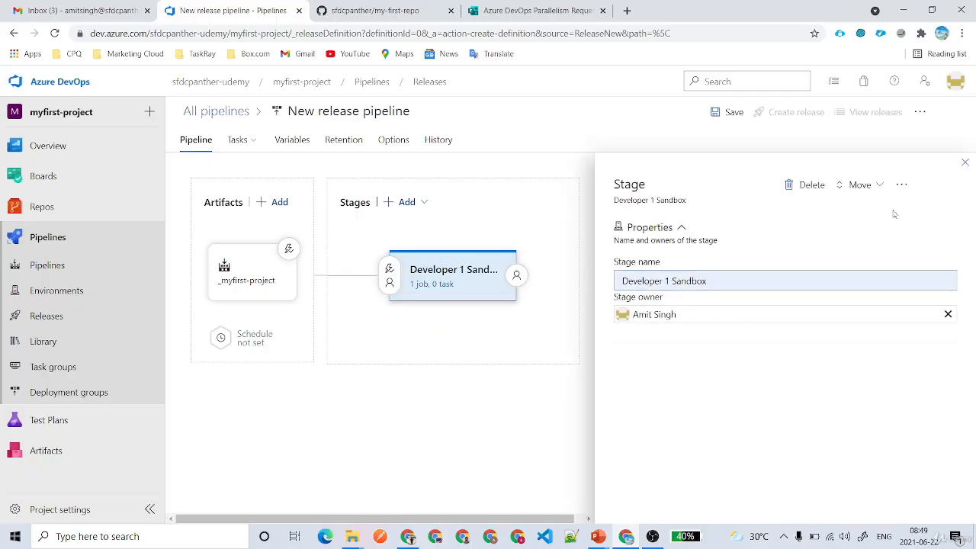
pyautogui.click(964, 162)
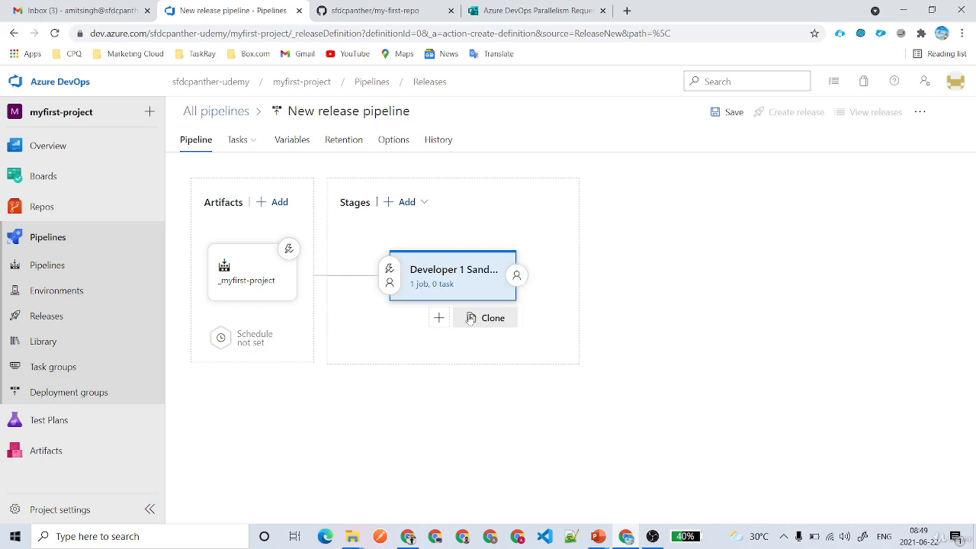
# Clone Developer 1 Sandbox and rename the copy 'Developer 2 Sandbox'.
pyautogui.click(471, 317)
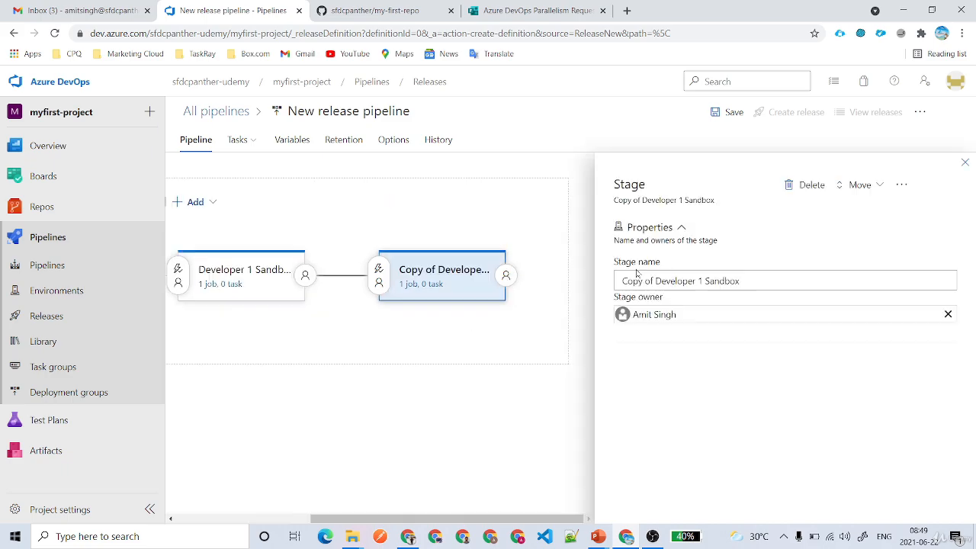
pyautogui.moveTo(655, 281); pyautogui.dragTo(545, 285)
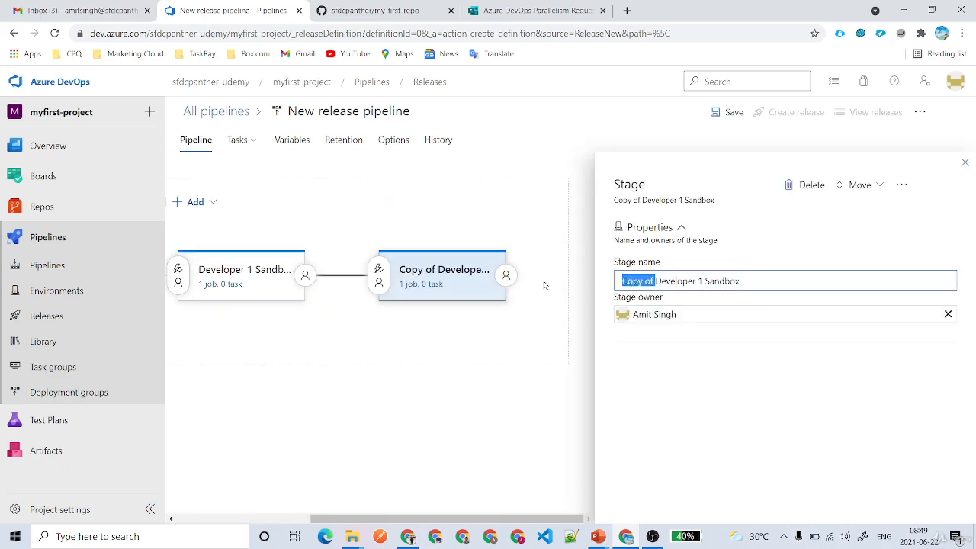
pyautogui.press('BackSpace')
pyautogui.click(669, 281)
pyautogui.press('BackSpace')
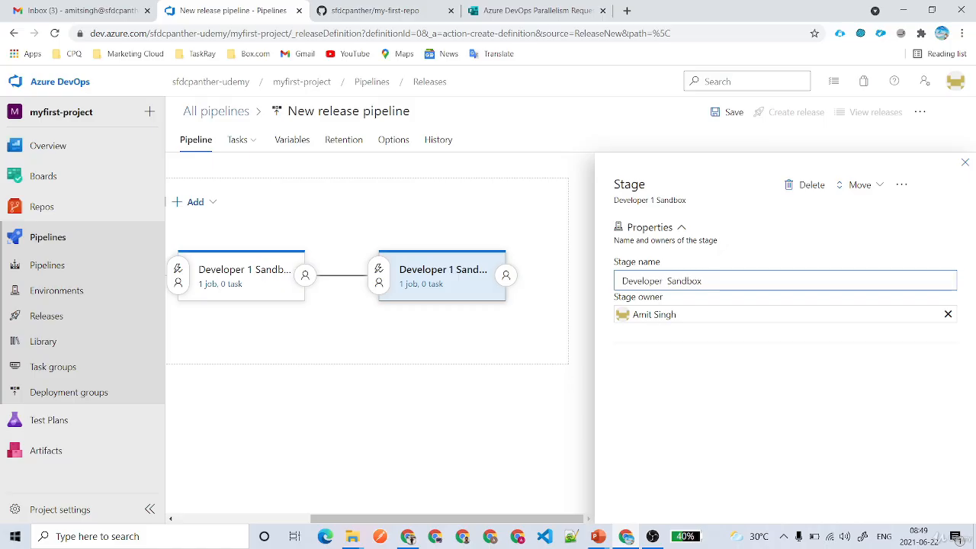
pyautogui.write('2')
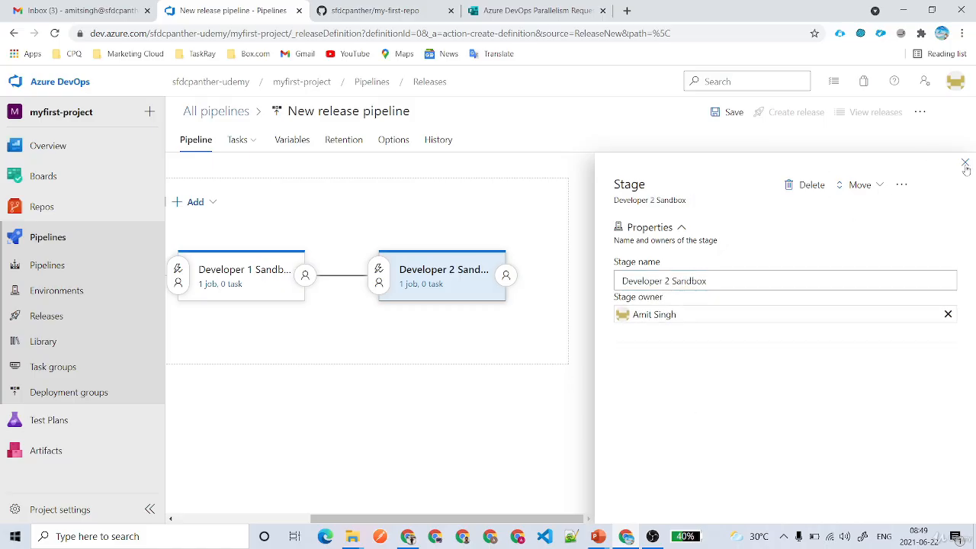
pyautogui.click(964, 162)
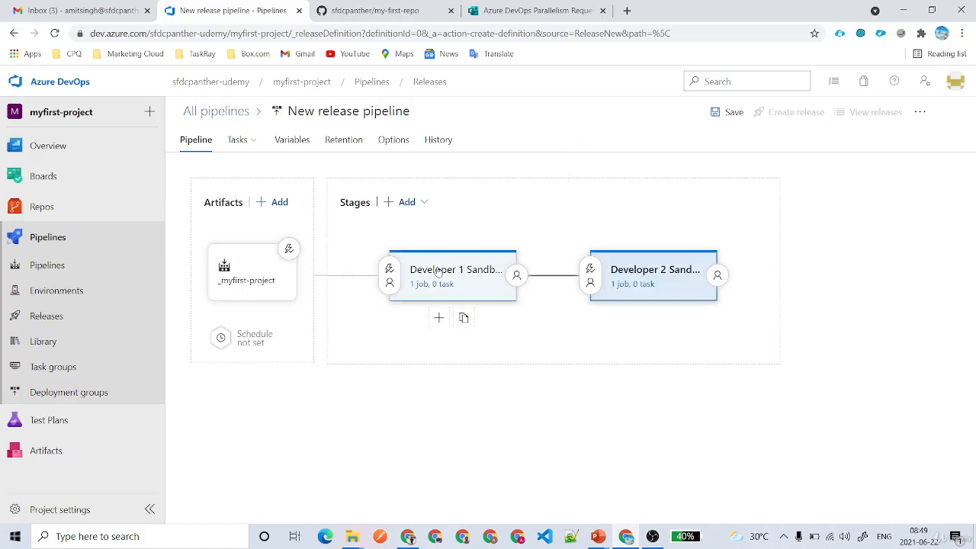
# Add an empty-job stage named 'QA' after Developer 1 Sandbox.
pyautogui.click(429, 318)
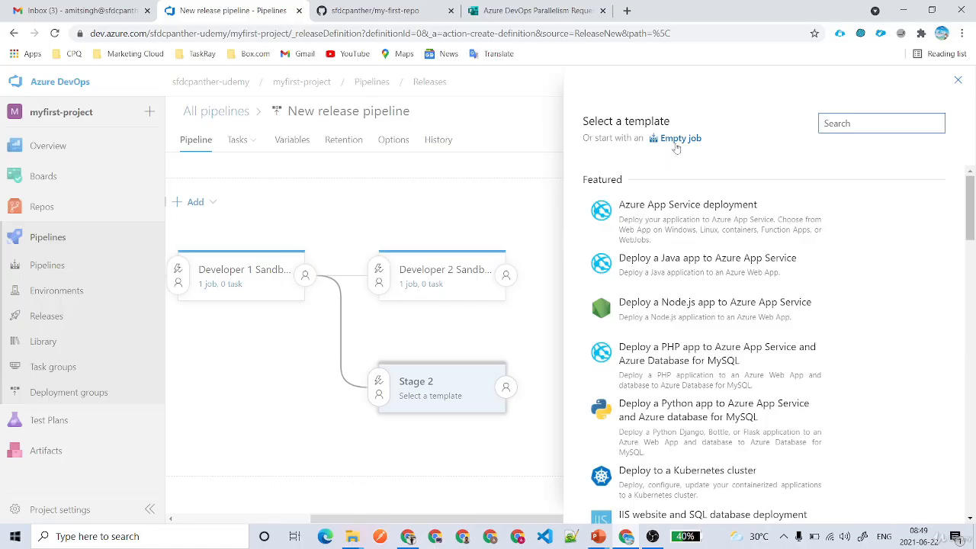
pyautogui.click(671, 138)
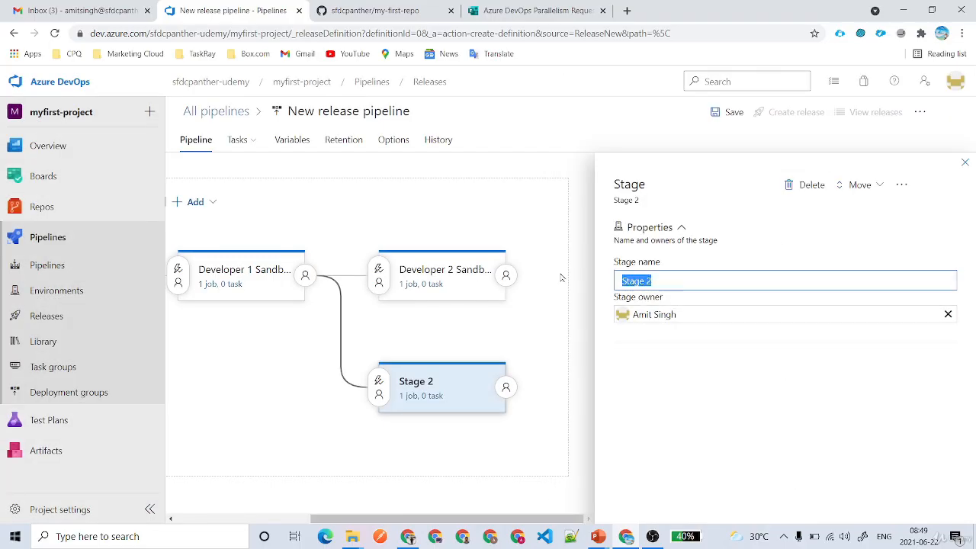
pyautogui.write('QA')
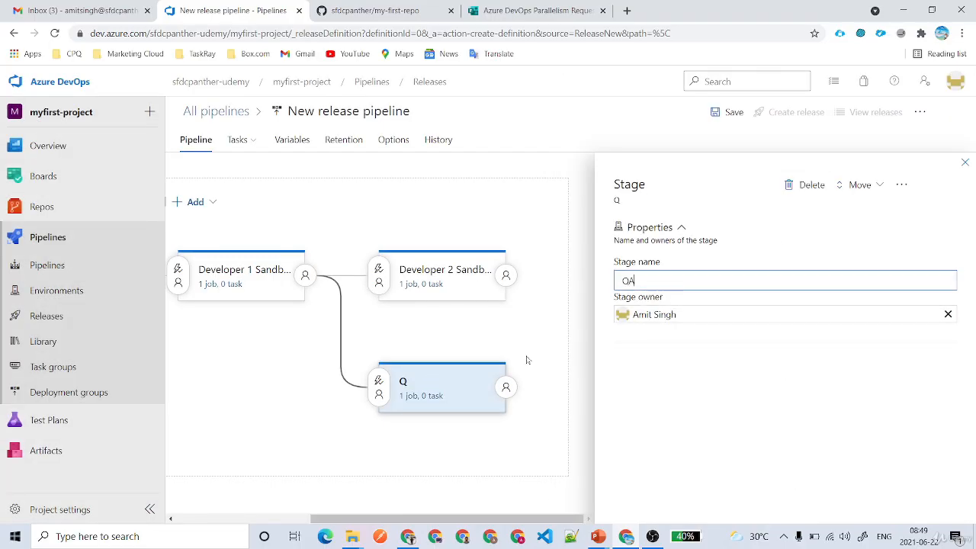
pyautogui.click(964, 162)
# Add a new empty-job stage named HotFix after Developer 2 Sandbox.
pyautogui.click(641, 317)
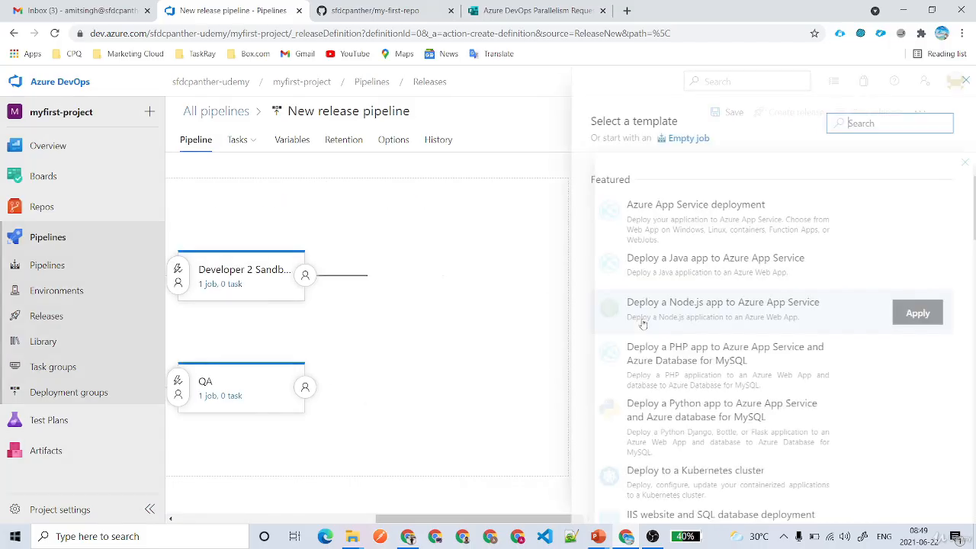
pyautogui.click(697, 139)
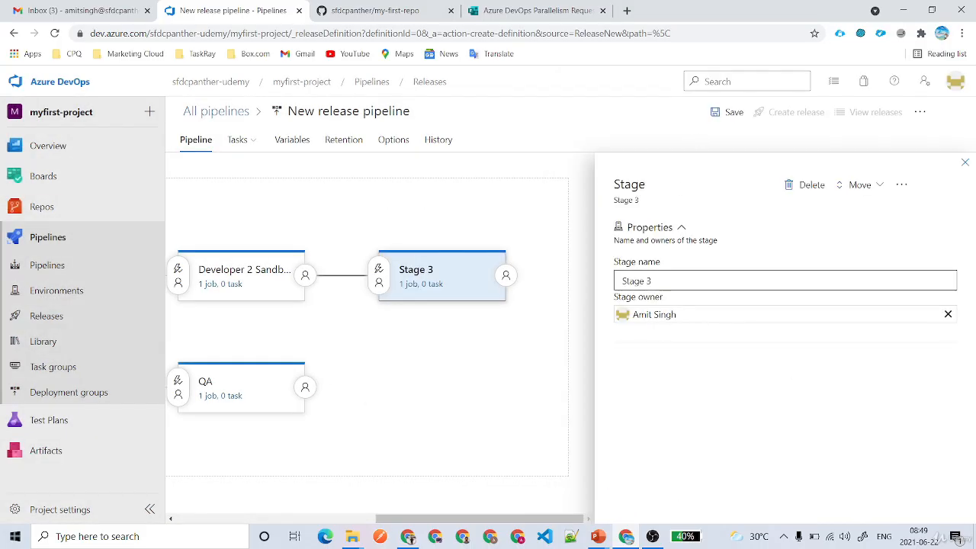
pyautogui.write('HotFix')
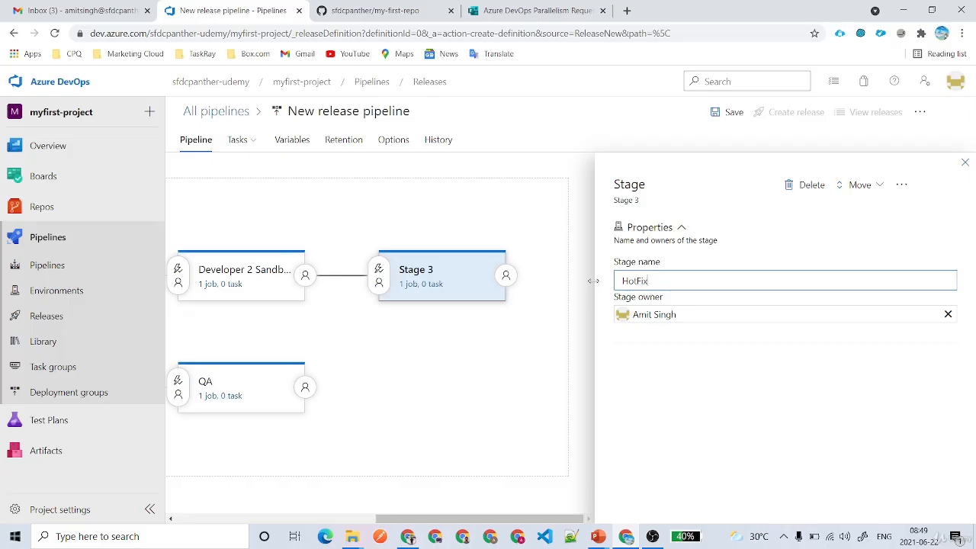
pyautogui.click(534, 378)
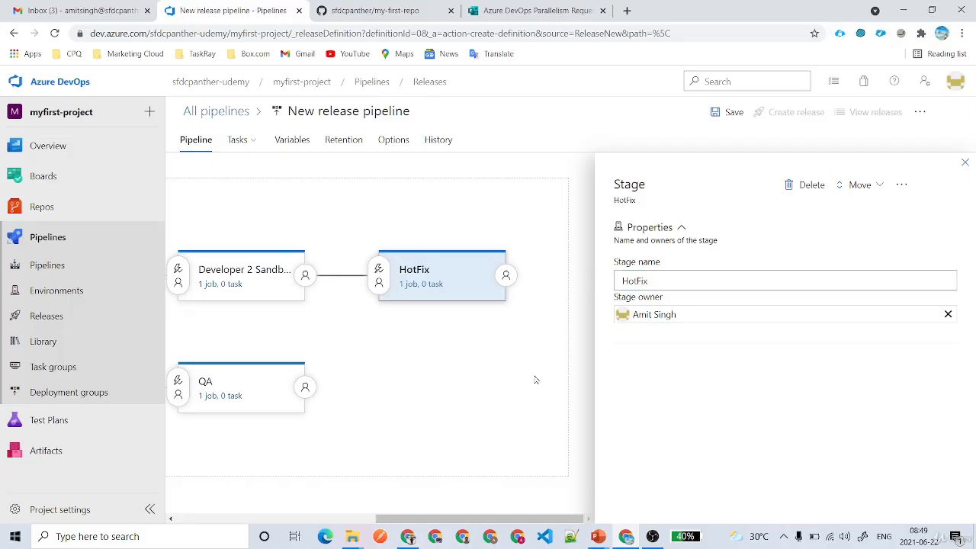
pyautogui.click(965, 163)
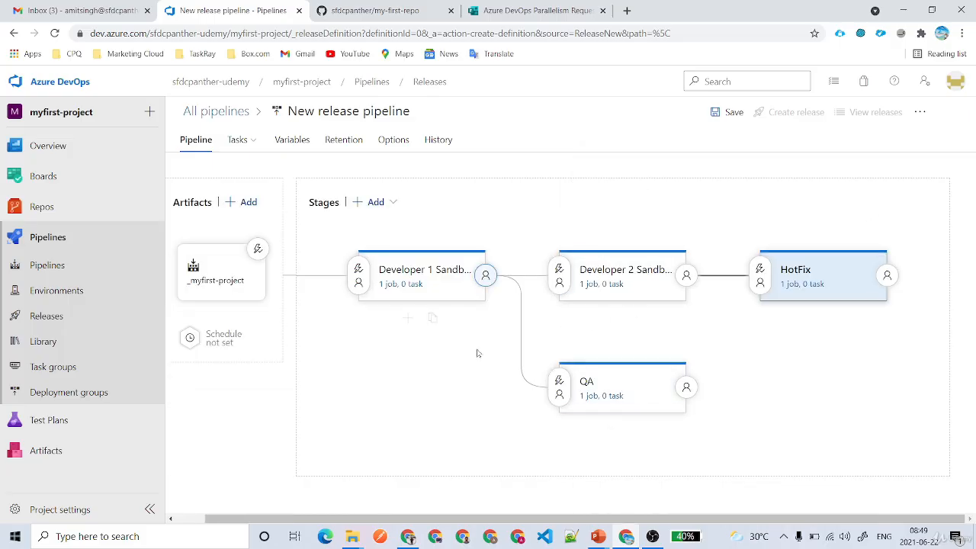
# Add an Ant task to the Developer 1 Sandbox agent job.
pyautogui.click(394, 287)
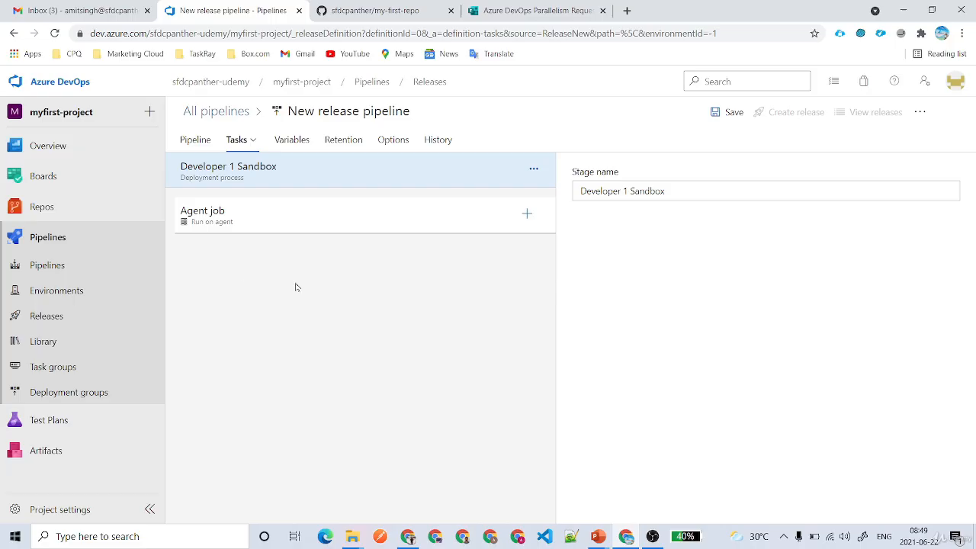
pyautogui.click(527, 215)
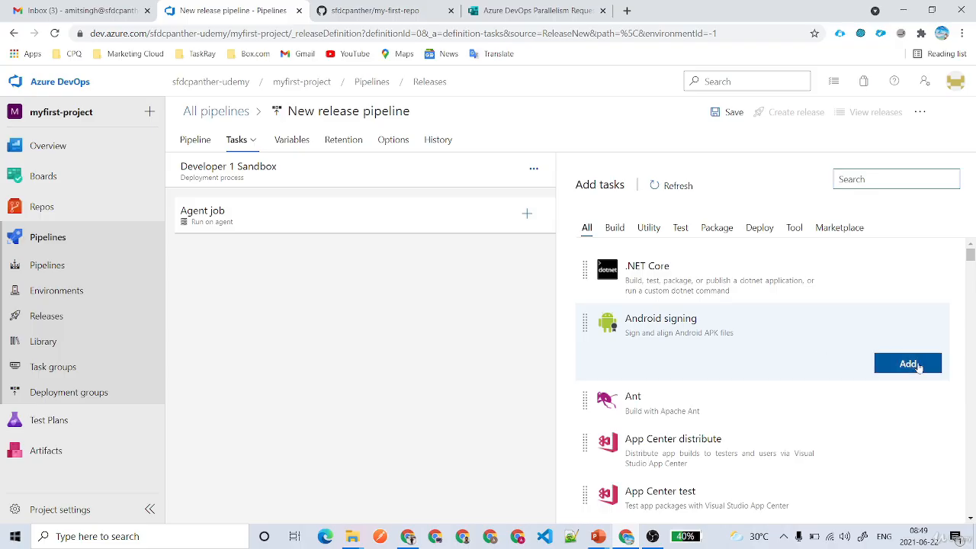
pyautogui.click(916, 412)
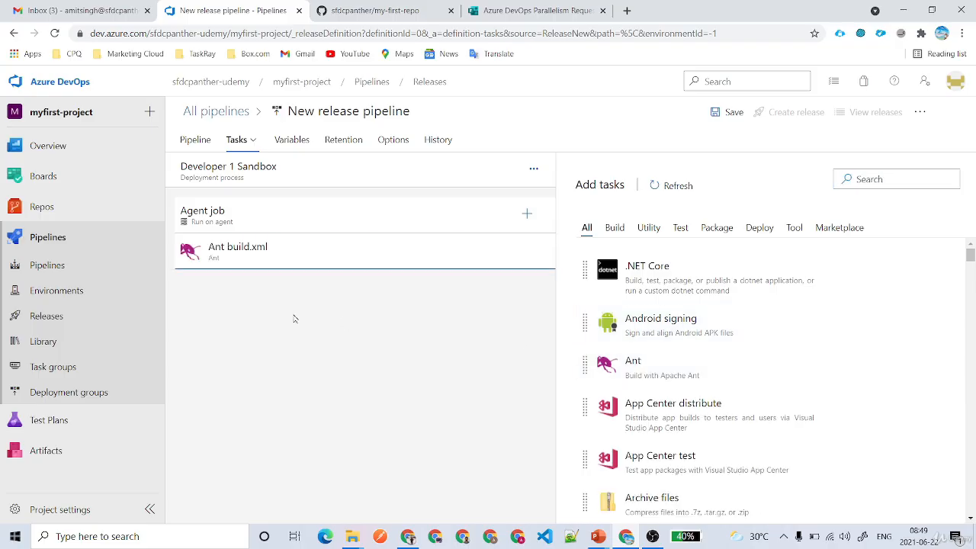
# Review the Ant build.xml task settings: build file, Options and Target(s).
pyautogui.click(279, 267)
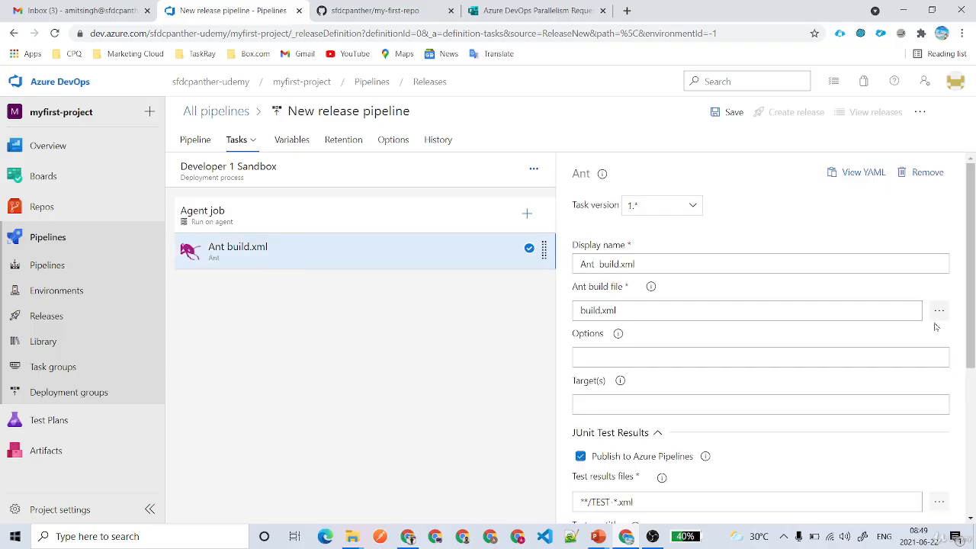
pyautogui.moveTo(910, 311); pyautogui.dragTo(480, 313)
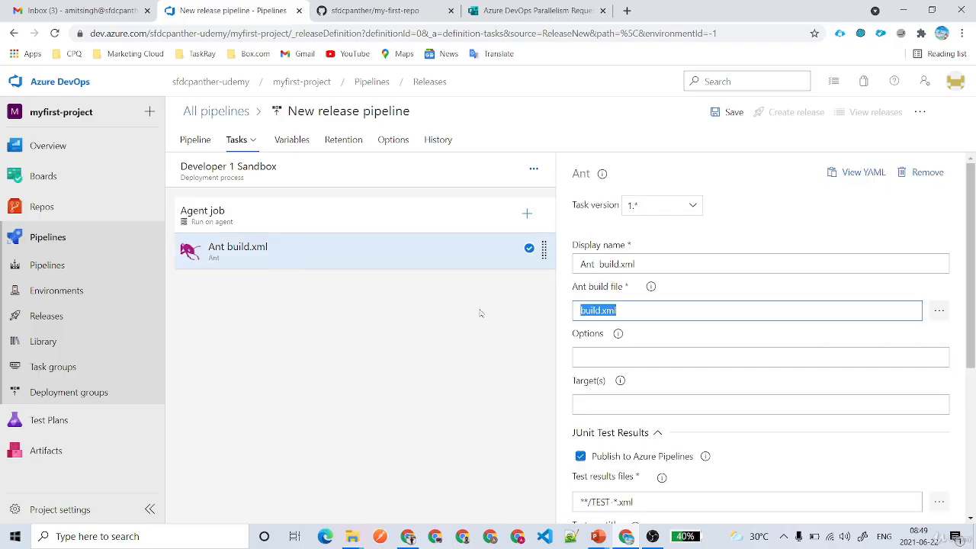
pyautogui.click(722, 352)
pyautogui.scroll(-2, 762, 338)
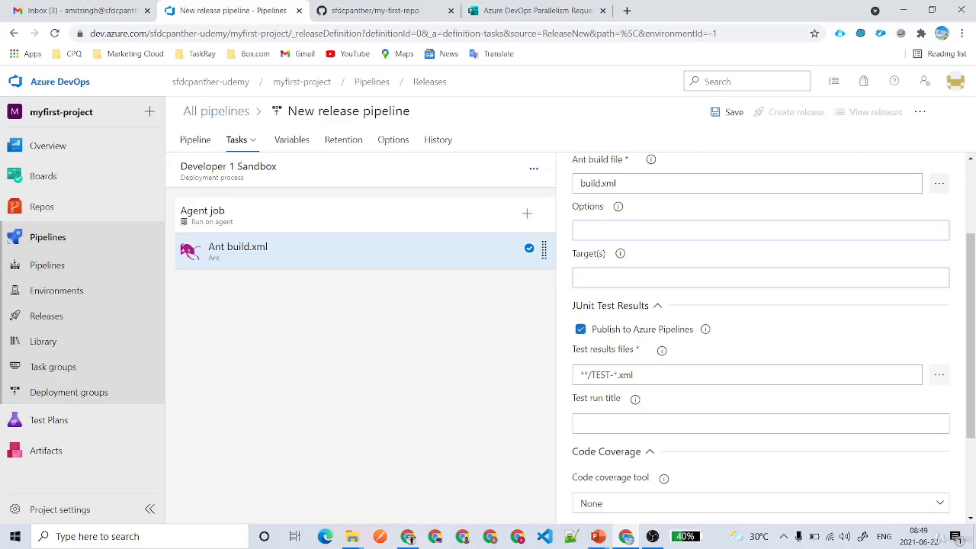
pyautogui.scroll(-2, 701, 438)
pyautogui.scroll(4, 806, 462)
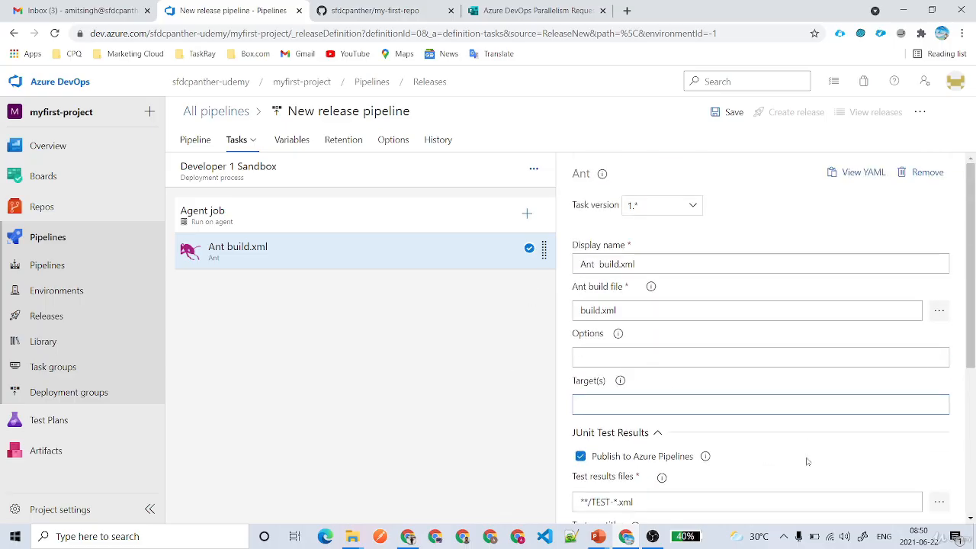
pyautogui.click(732, 404)
# Add pipeline variables sfdc.usersames, sfdc.password and sfdc.testlevel.
pyautogui.click(291, 145)
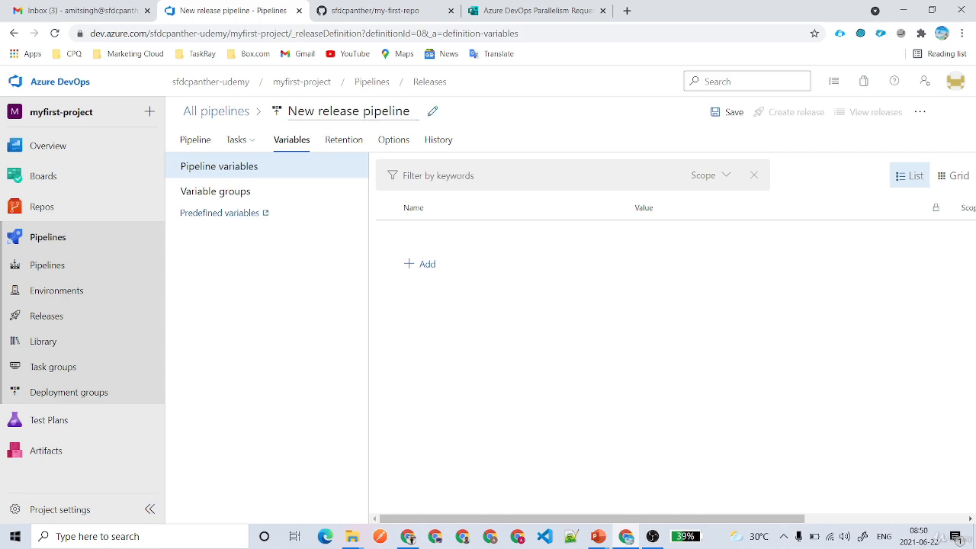
pyautogui.click(429, 265)
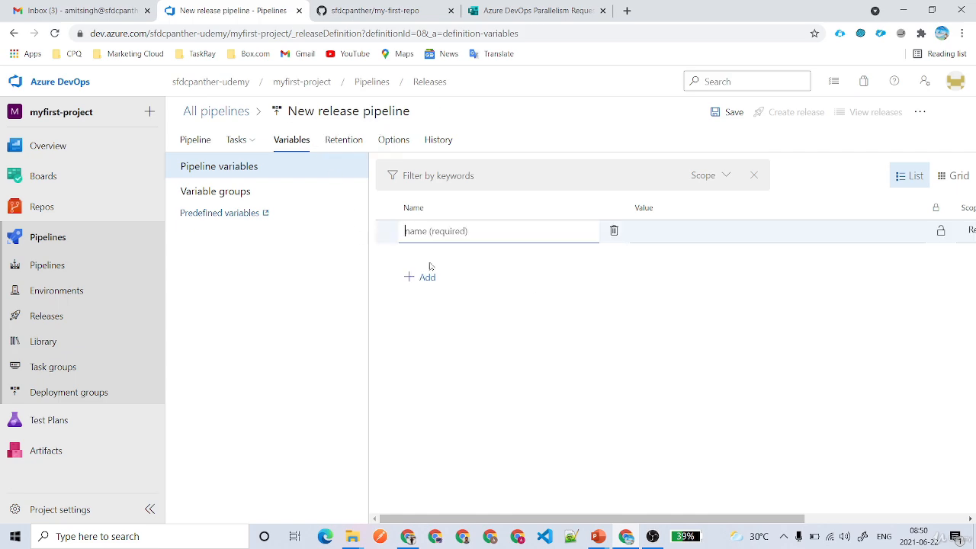
pyautogui.write('sfc')
pyautogui.write('c.usersame')
pyautogui.write('s')
pyautogui.click(426, 277)
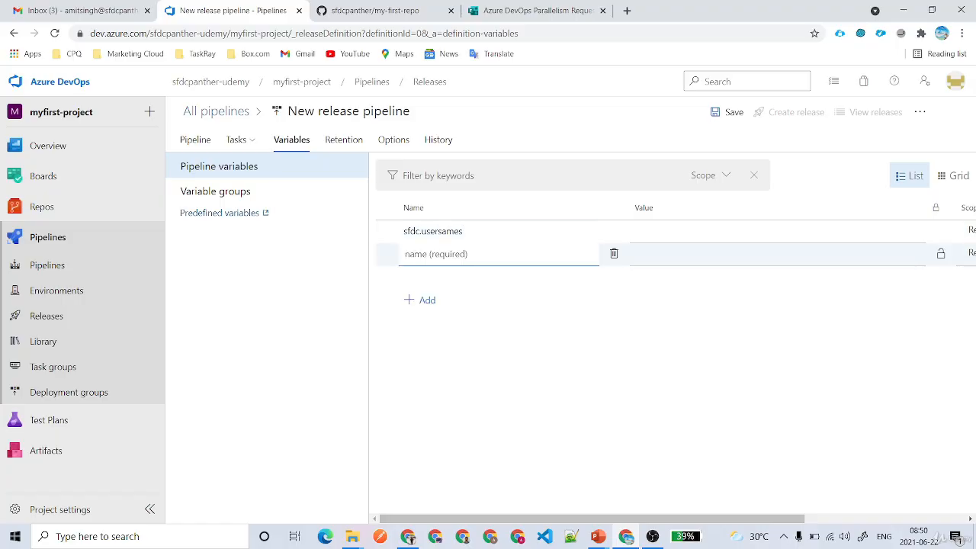
pyautogui.write('sfdc.password')
pyautogui.click(436, 301)
pyautogui.write('sf')
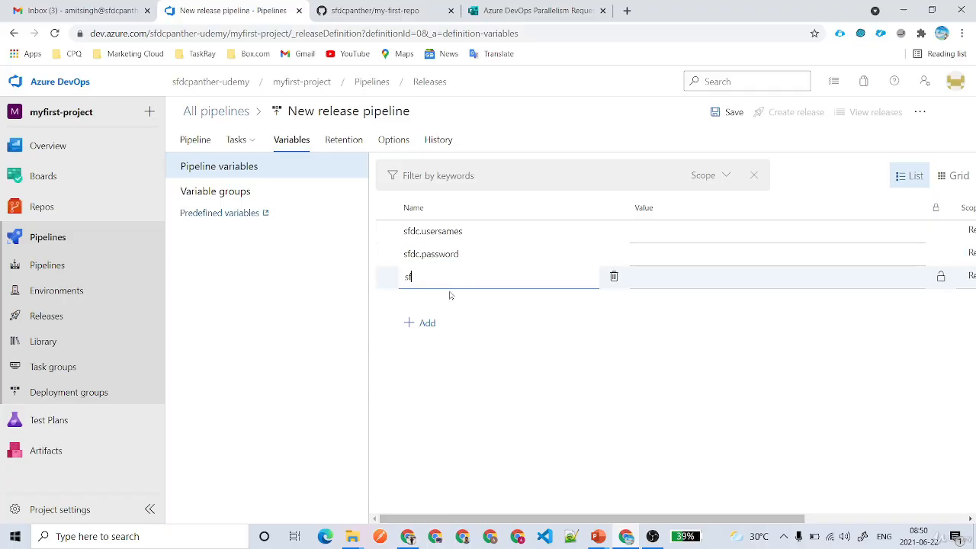
pyautogui.write('dc.testlavel')
pyautogui.press('BackSpace')
pyautogui.press('BackSpace')
pyautogui.press('BackSpace')
pyautogui.press('BackSpace')
pyautogui.write('eve')
pyautogui.click(468, 323)
# Make all three variables settable at release time, mark sfdc.password secret, and save.
pyautogui.moveTo(677, 519); pyautogui.dragTo(842, 520)
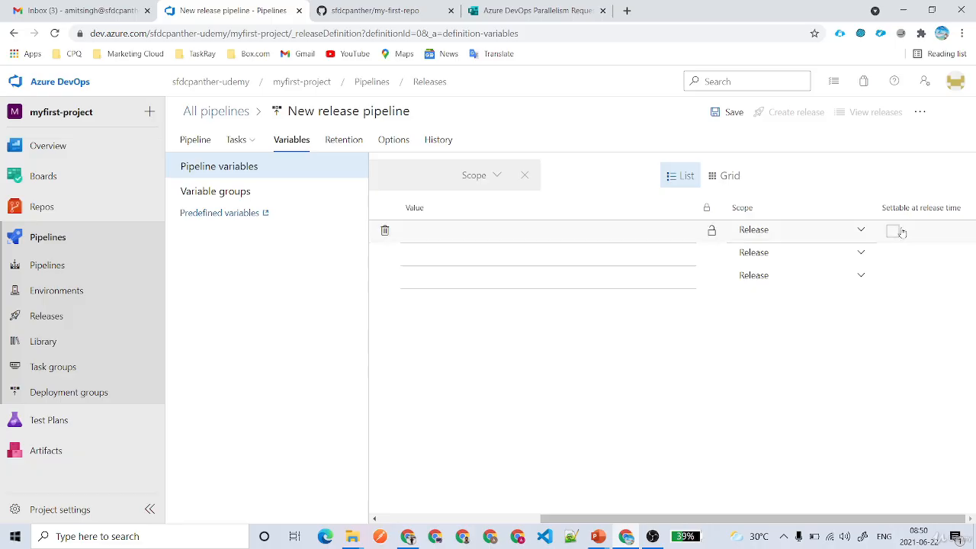
pyautogui.click(893, 231)
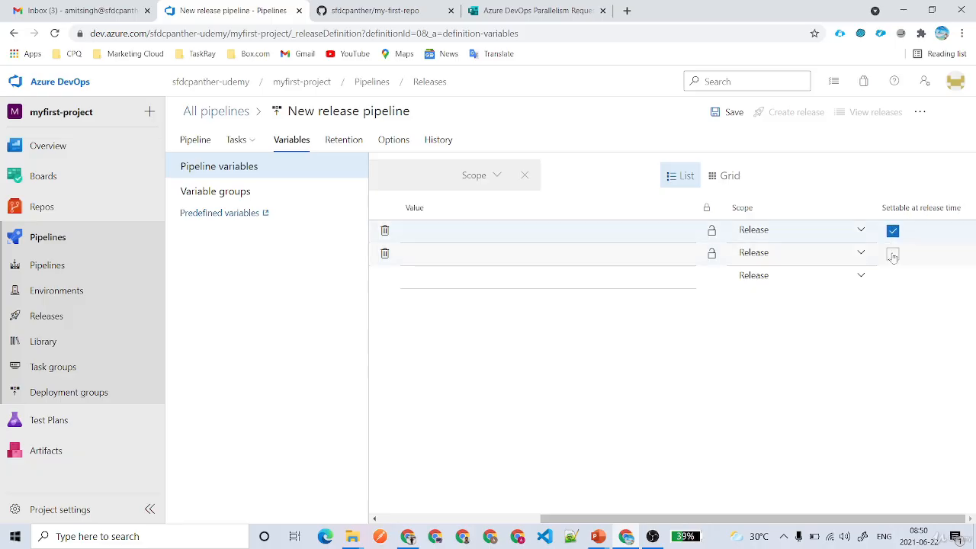
pyautogui.click(893, 253)
pyautogui.click(893, 276)
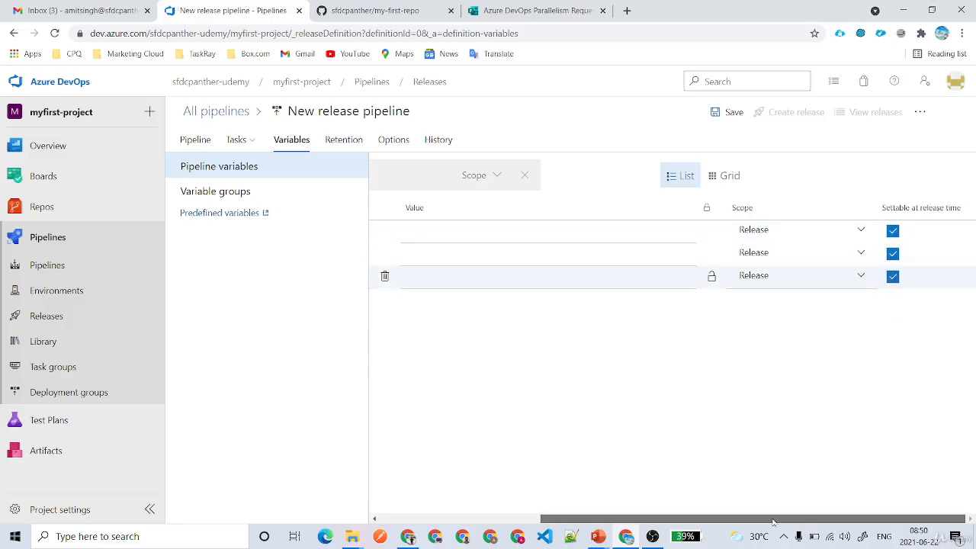
pyautogui.moveTo(760, 519); pyautogui.dragTo(599, 519)
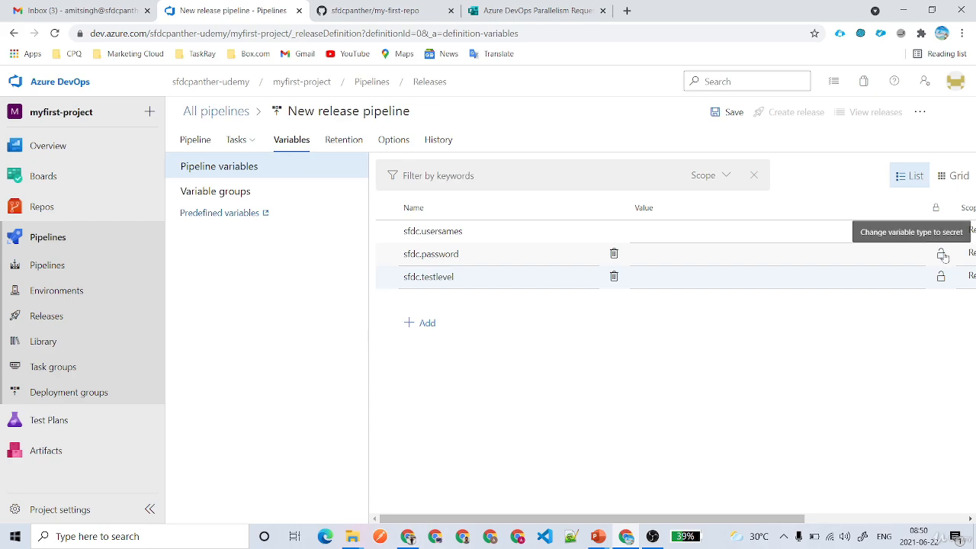
pyautogui.click(942, 254)
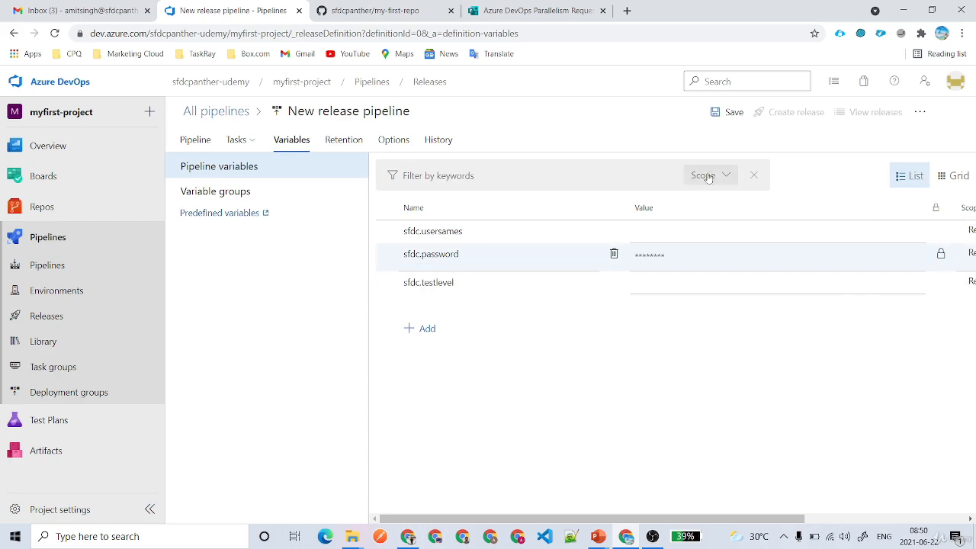
pyautogui.click(722, 113)
pyautogui.click(546, 372)
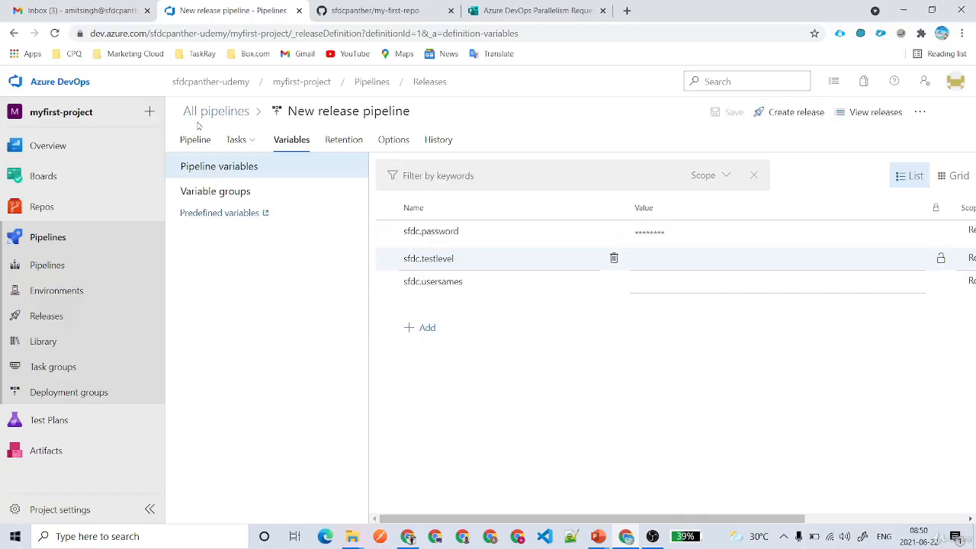
# Open failed myfirst-project run #20210622.1 and review its no-hosted-parallelism error.
pyautogui.click(216, 112)
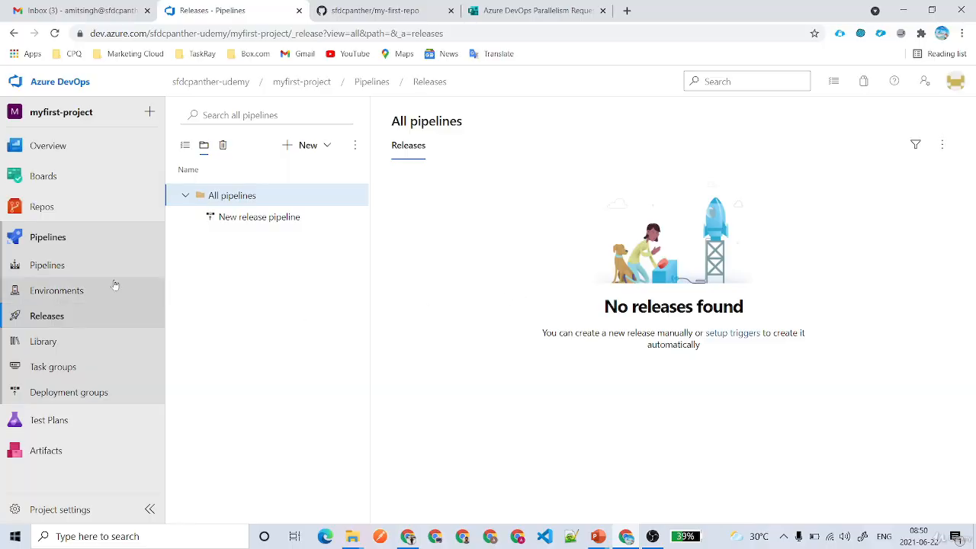
pyautogui.click(69, 266)
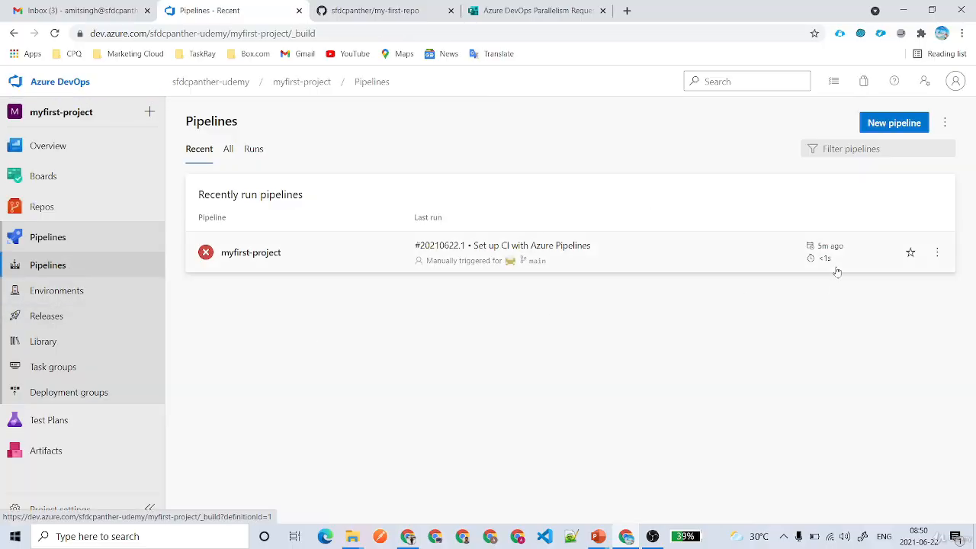
pyautogui.click(643, 249)
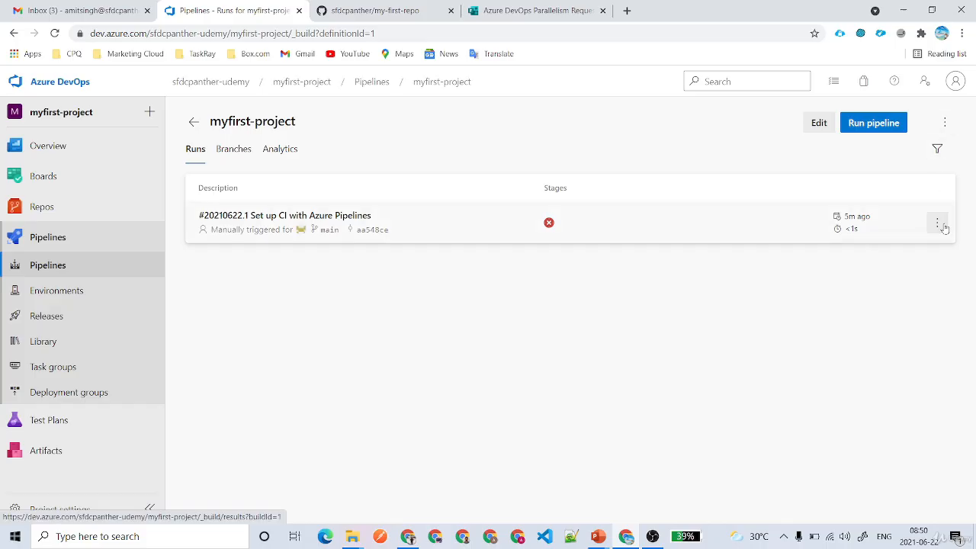
pyautogui.click(937, 222)
pyautogui.click(943, 123)
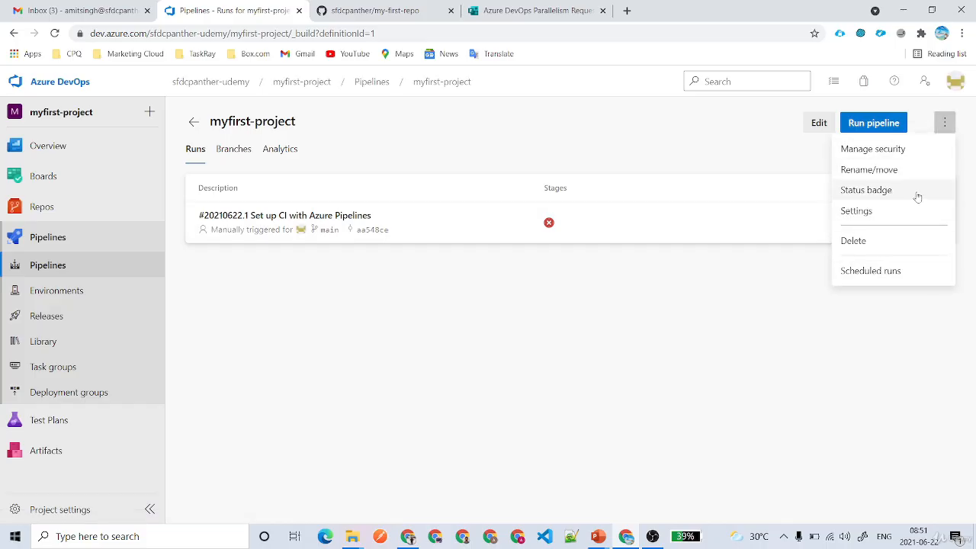
pyautogui.click(664, 225)
pyautogui.click(664, 225)
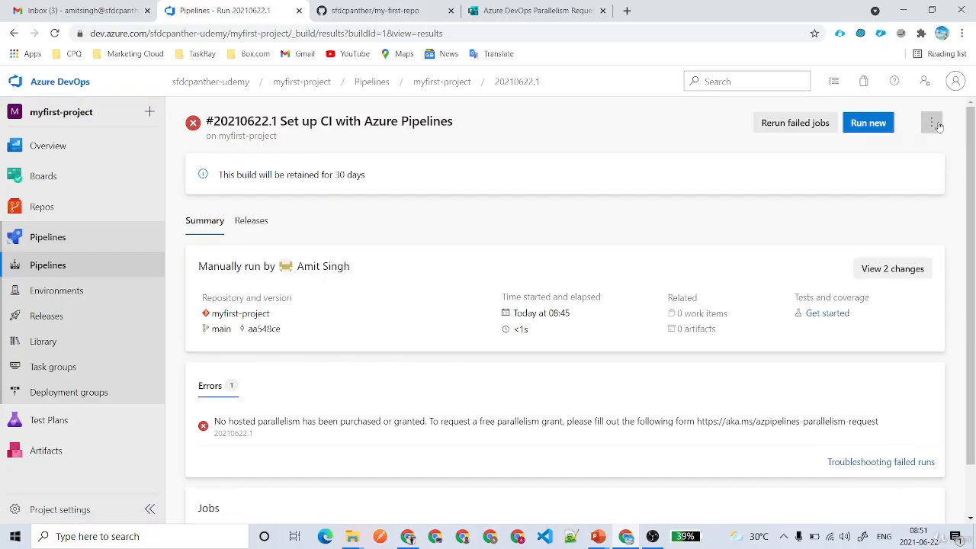
pyautogui.click(934, 124)
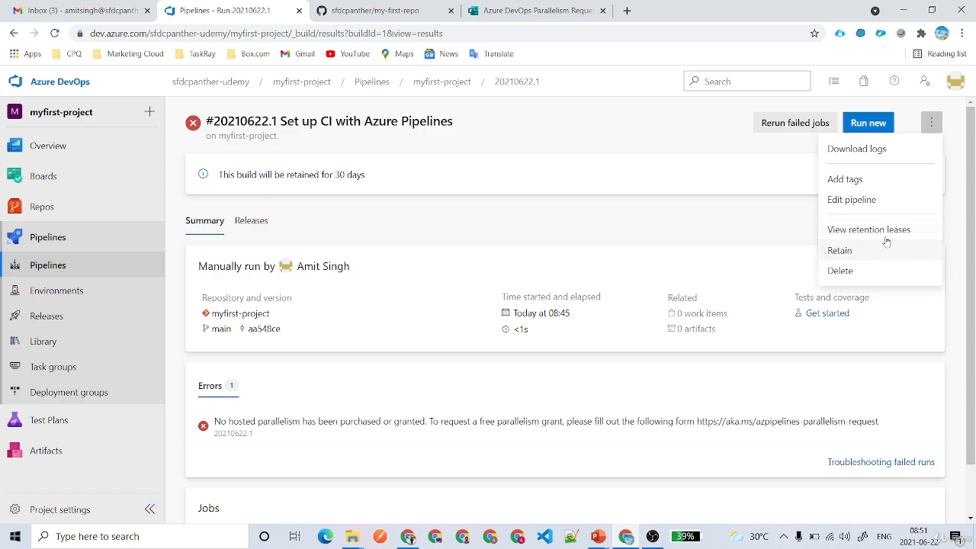
pyautogui.click(90, 315)
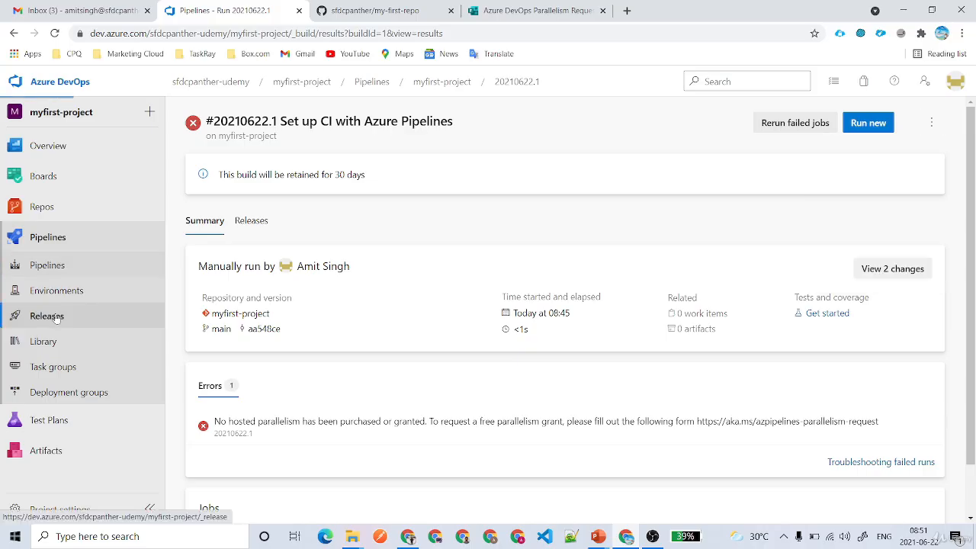
# Start a new release with every stage switched to manual triggering.
pyautogui.click(852, 123)
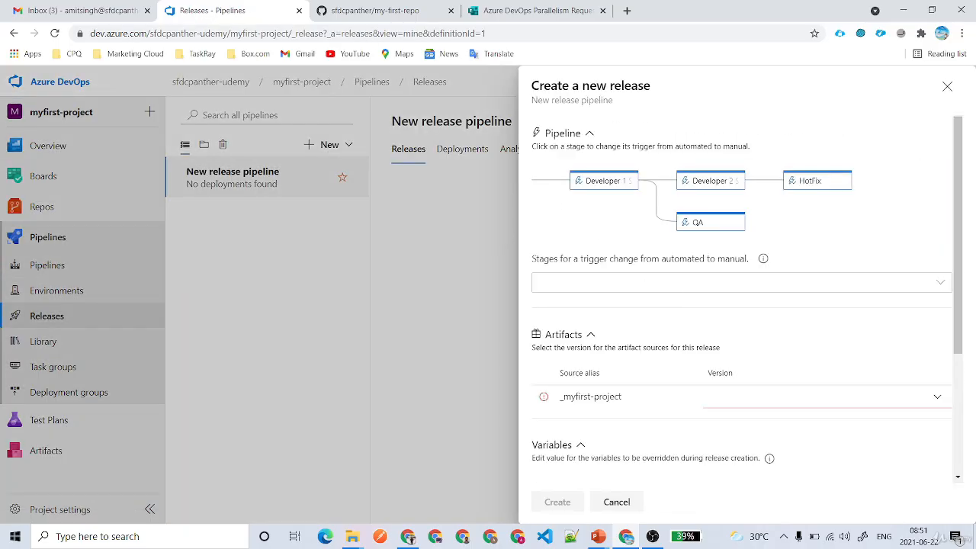
pyautogui.click(905, 283)
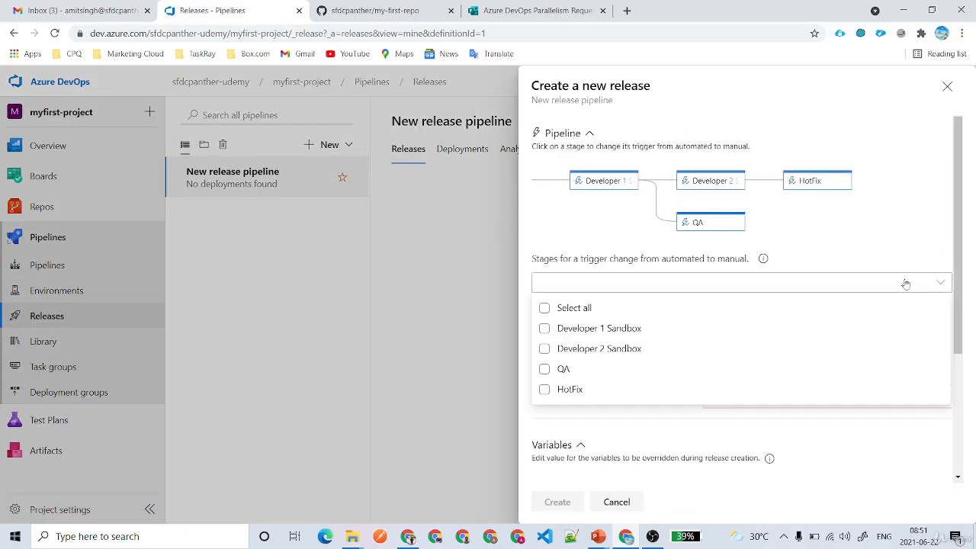
pyautogui.click(580, 308)
pyautogui.click(594, 235)
# Edit the sfdc.password value and try to choose the _myfirst-project artifact version.
pyautogui.scroll(-3, 727, 305)
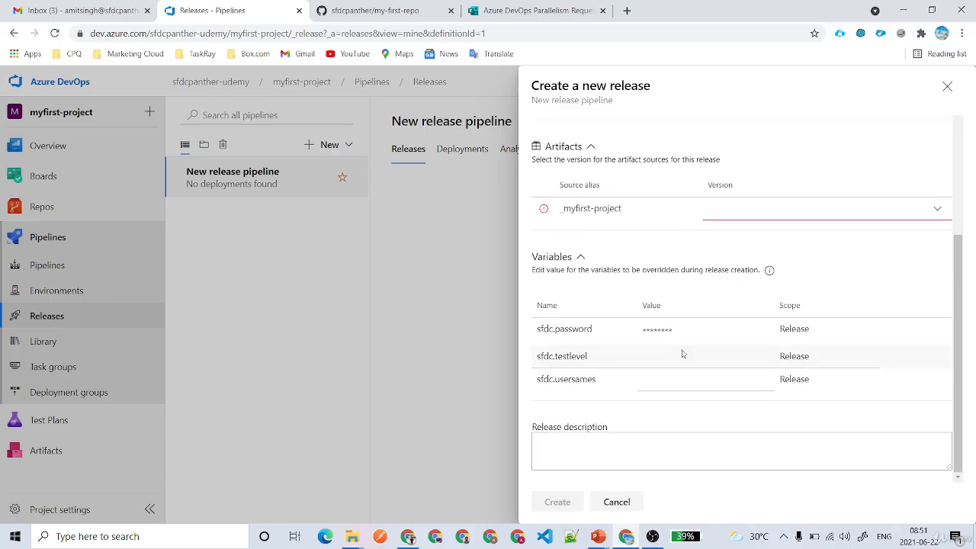
pyautogui.click(644, 333)
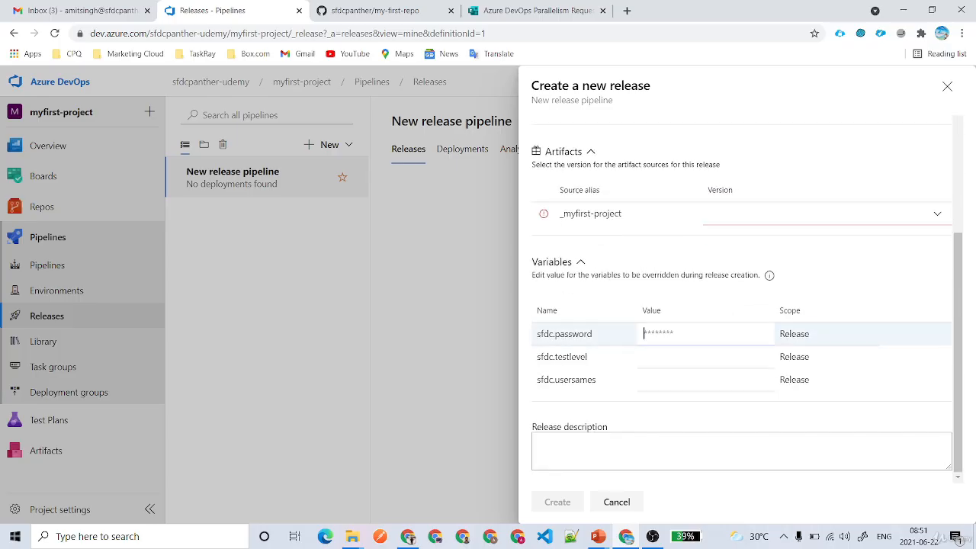
pyautogui.click(583, 465)
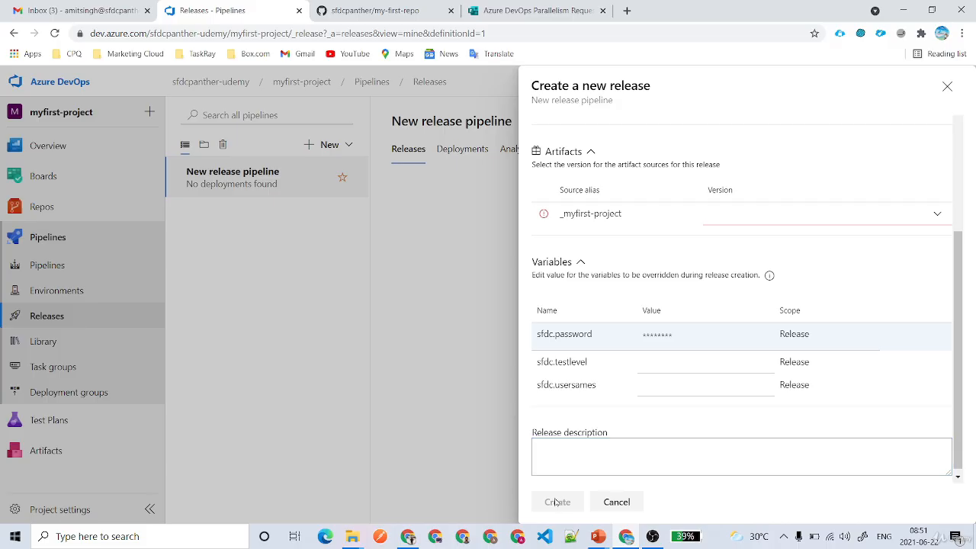
pyautogui.click(938, 216)
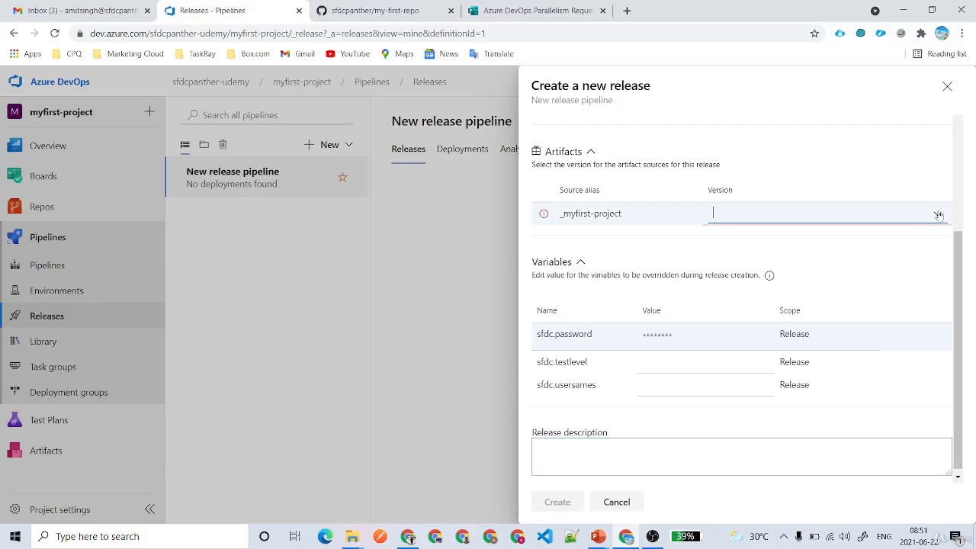
pyautogui.moveTo(625, 218); pyautogui.dragTo(538, 215)
pyautogui.click(800, 216)
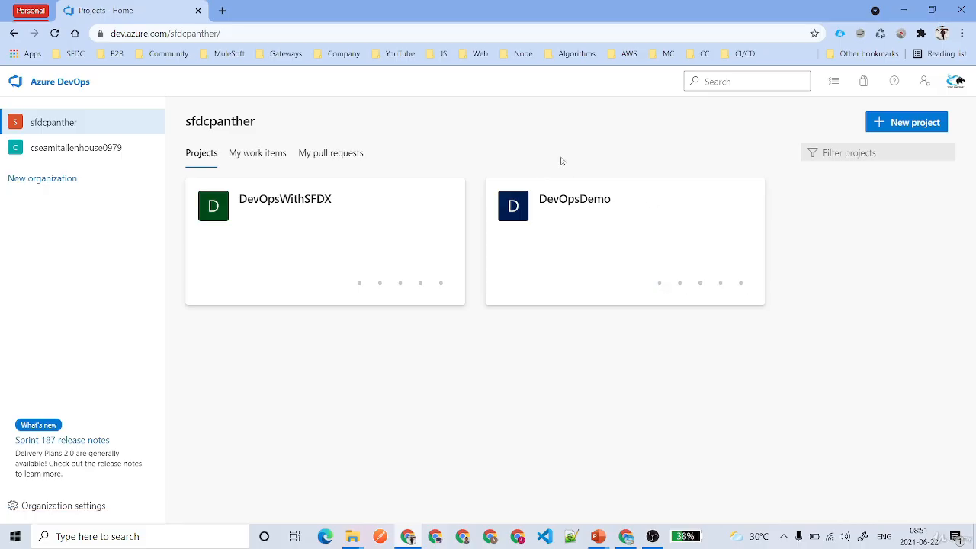
# Start a new project named demoi.
pyautogui.press('c')
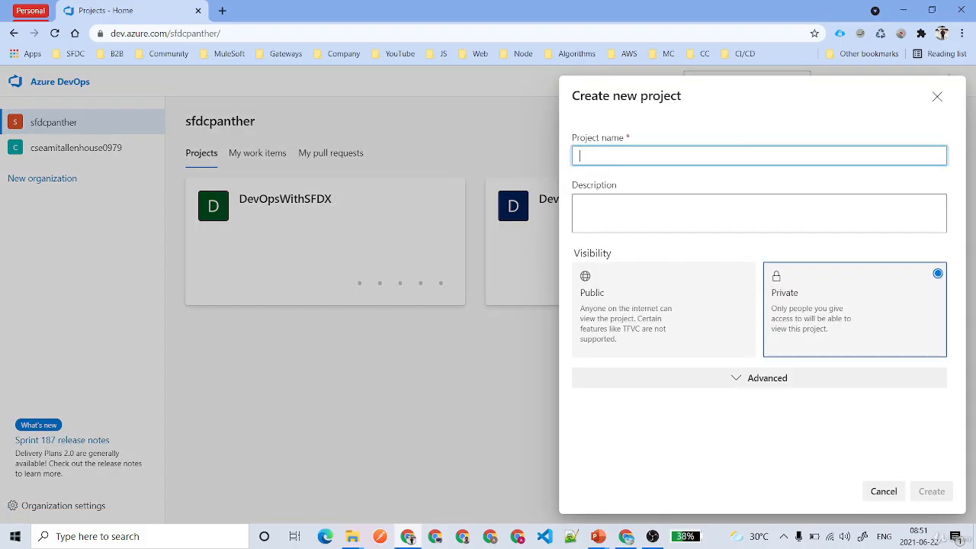
pyautogui.write('demoi')
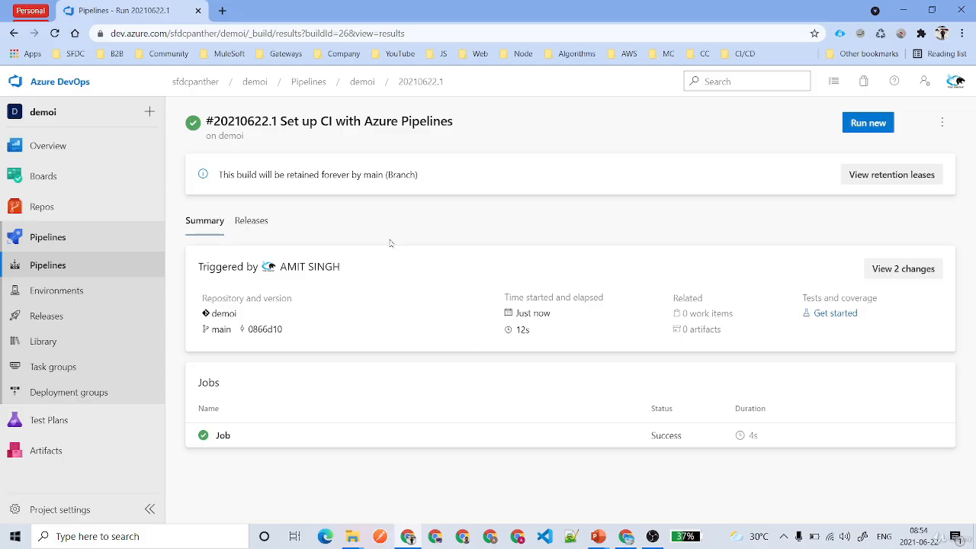
pyautogui.click(222, 435)
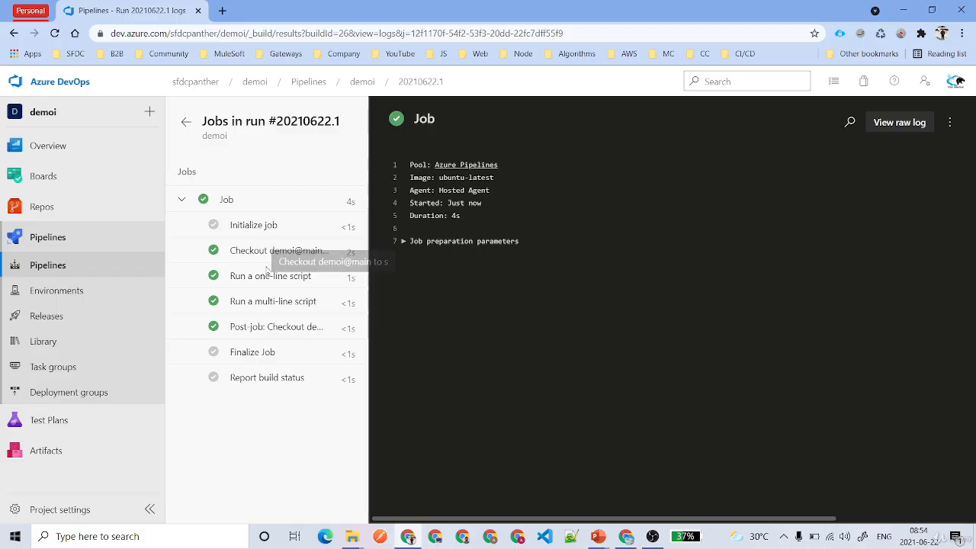
pyautogui.click(271, 277)
pyautogui.moveTo(410, 330); pyautogui.dragTo(466, 329)
pyautogui.click(263, 302)
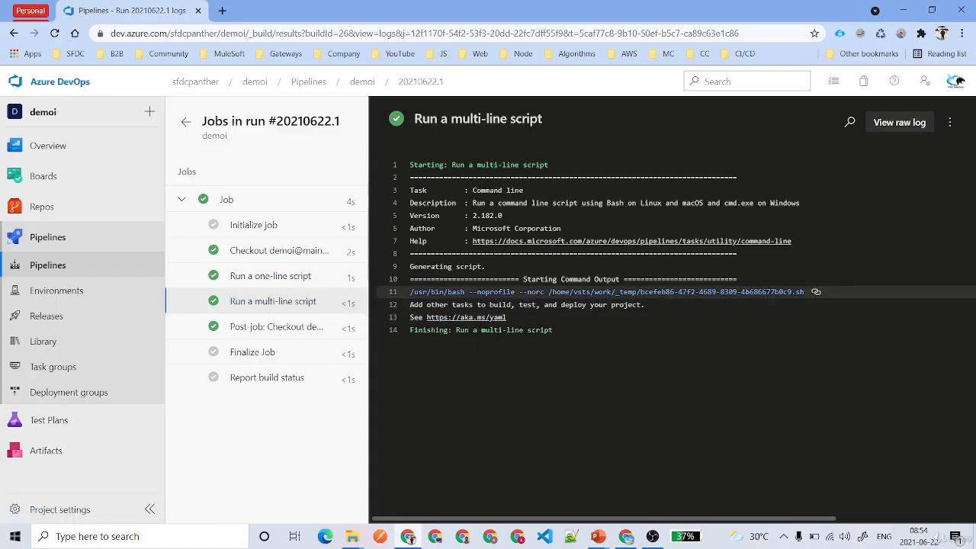
pyautogui.moveTo(542, 305); pyautogui.dragTo(624, 305)
pyautogui.moveTo(506, 317); pyautogui.dragTo(409, 317)
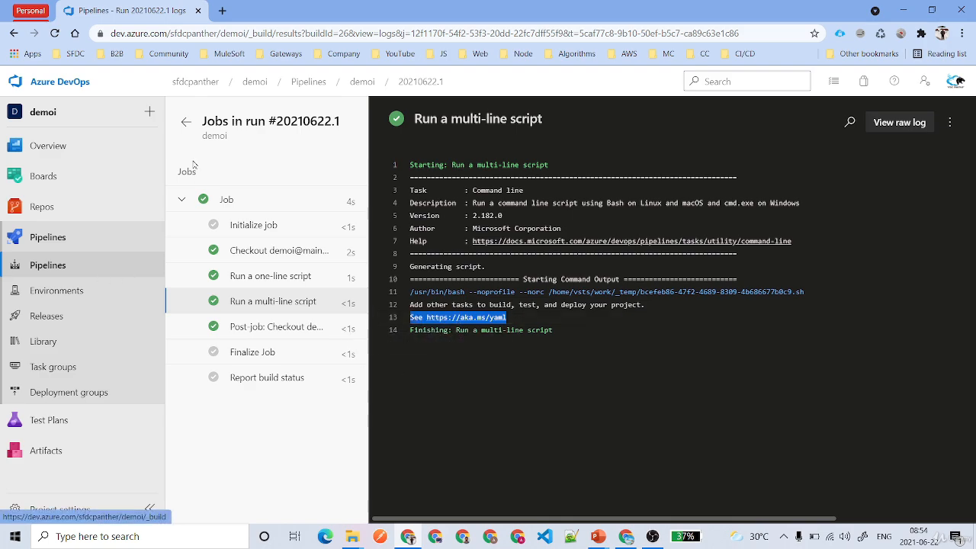
pyautogui.click(186, 122)
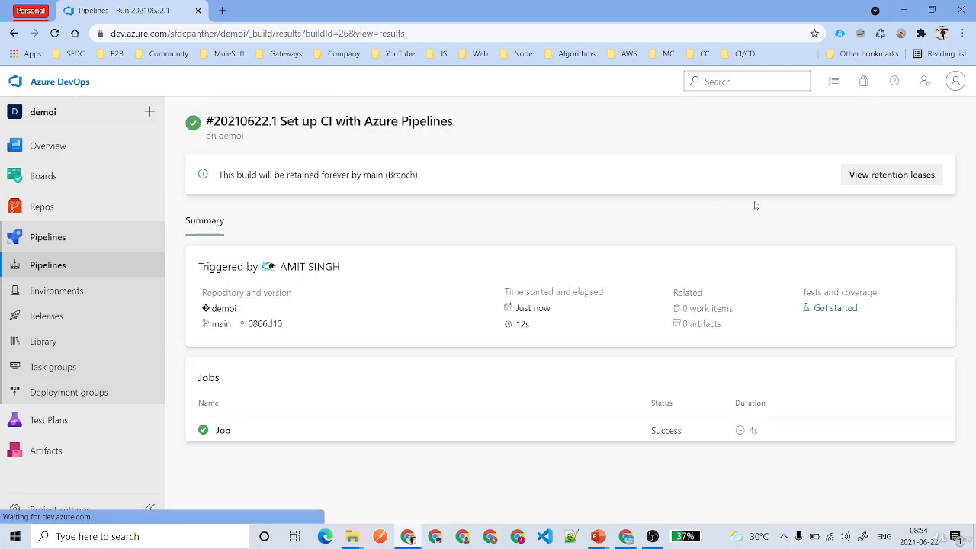
# Release build 20210622.1 via New release pipeline with all stages set to manual triggering.
pyautogui.click(941, 125)
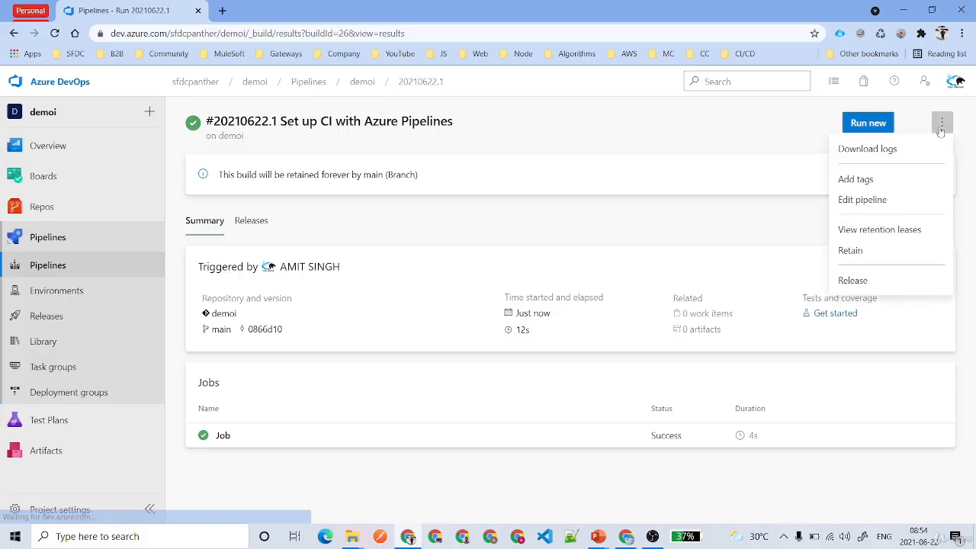
pyautogui.click(869, 283)
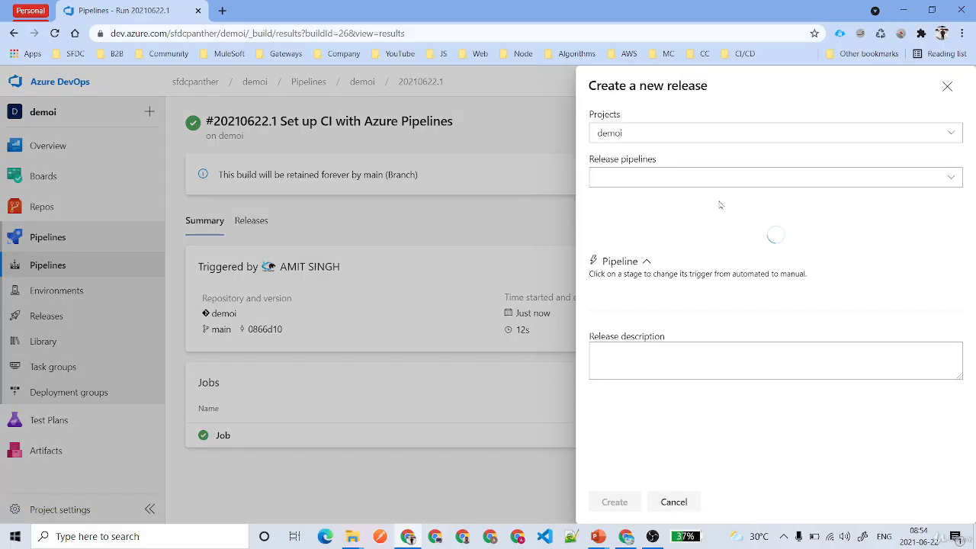
pyautogui.click(677, 186)
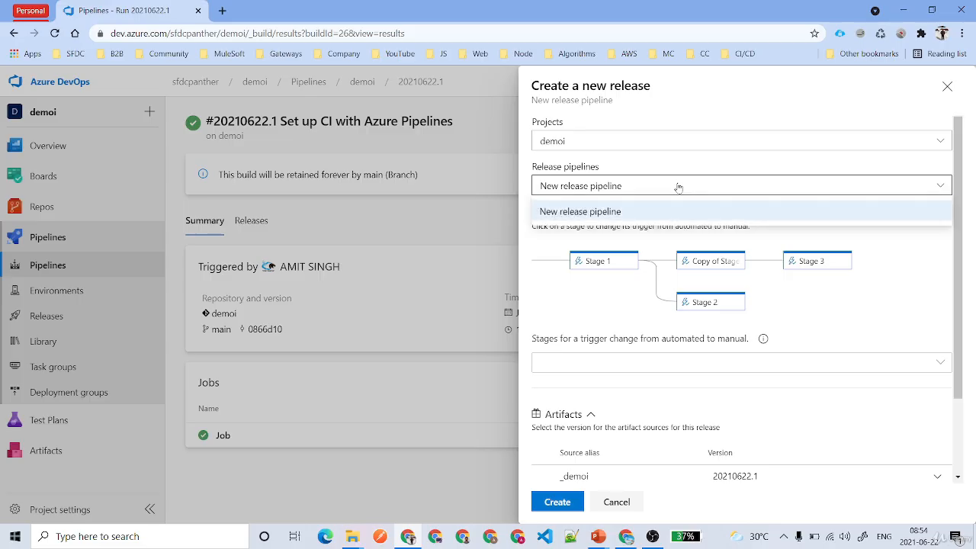
pyautogui.click(615, 215)
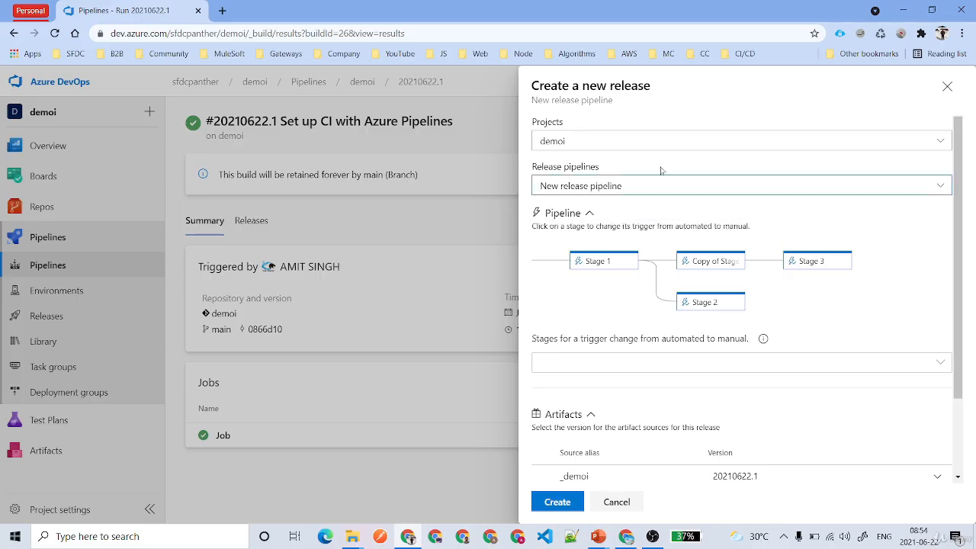
pyautogui.scroll(-2, 810, 259)
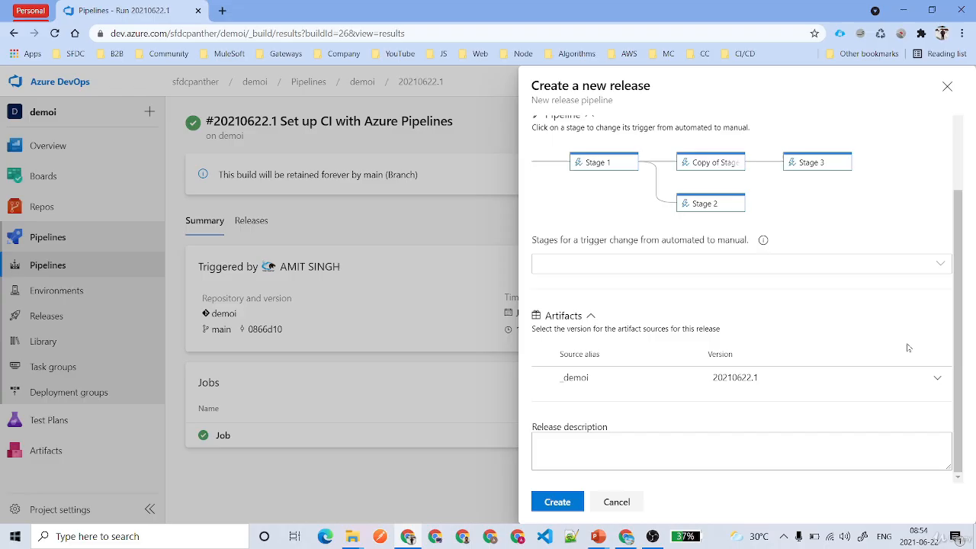
pyautogui.click(920, 263)
pyautogui.click(620, 290)
pyautogui.click(861, 234)
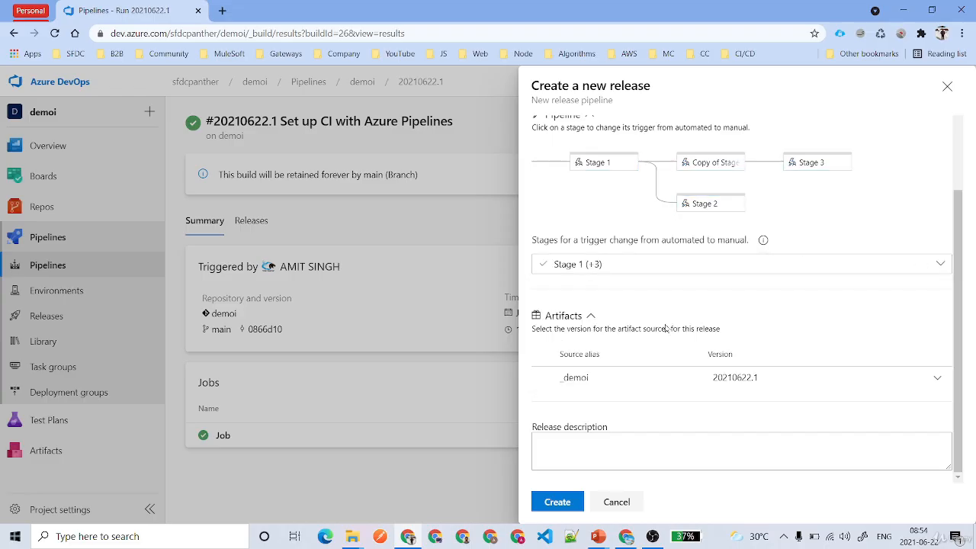
pyautogui.click(558, 501)
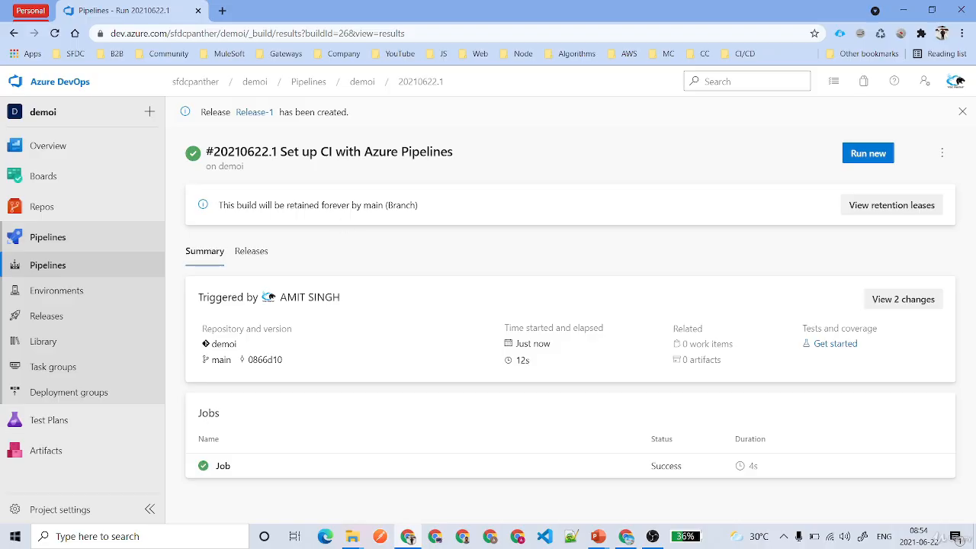
# Open Release-1 and queue its deployment to Stage 1 only.
pyautogui.click(249, 112)
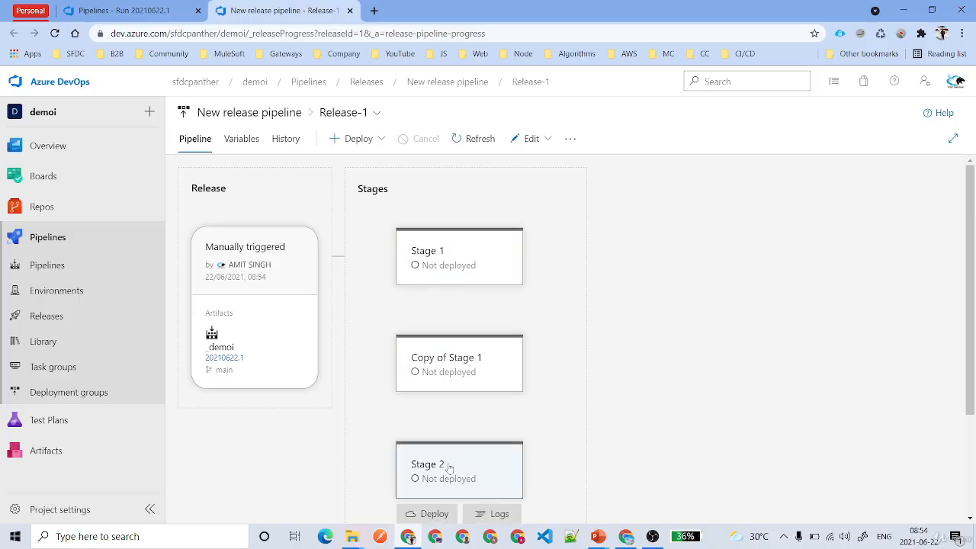
pyautogui.moveTo(466, 261)
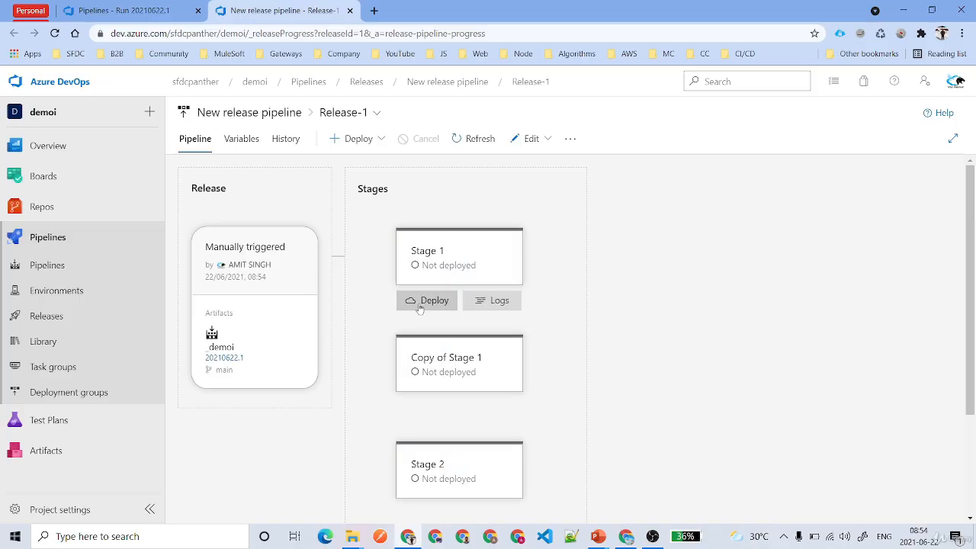
pyautogui.click(369, 141)
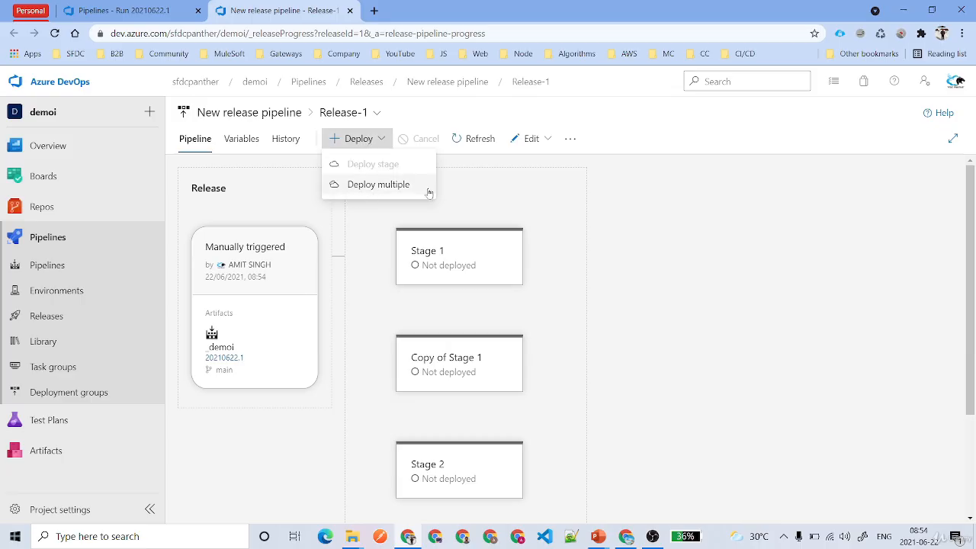
pyautogui.click(400, 191)
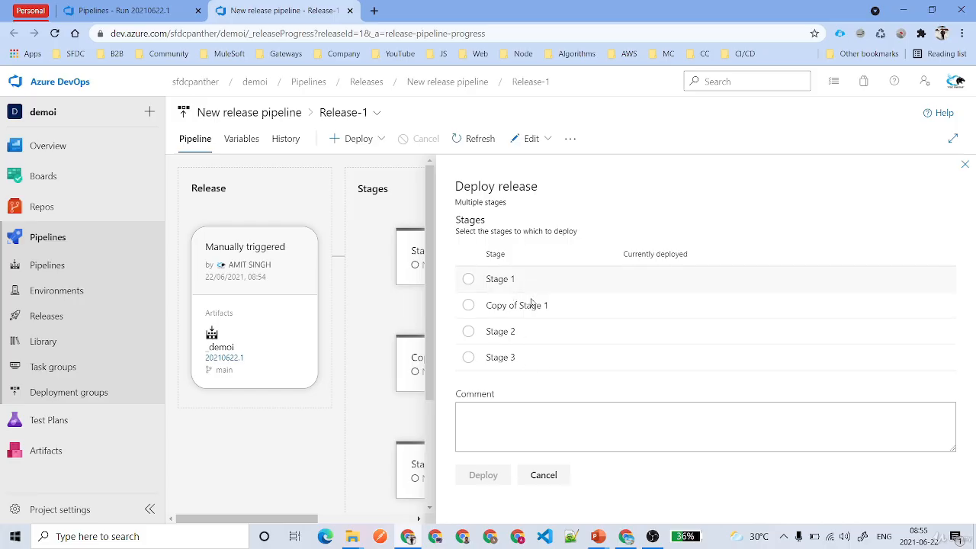
pyautogui.click(563, 466)
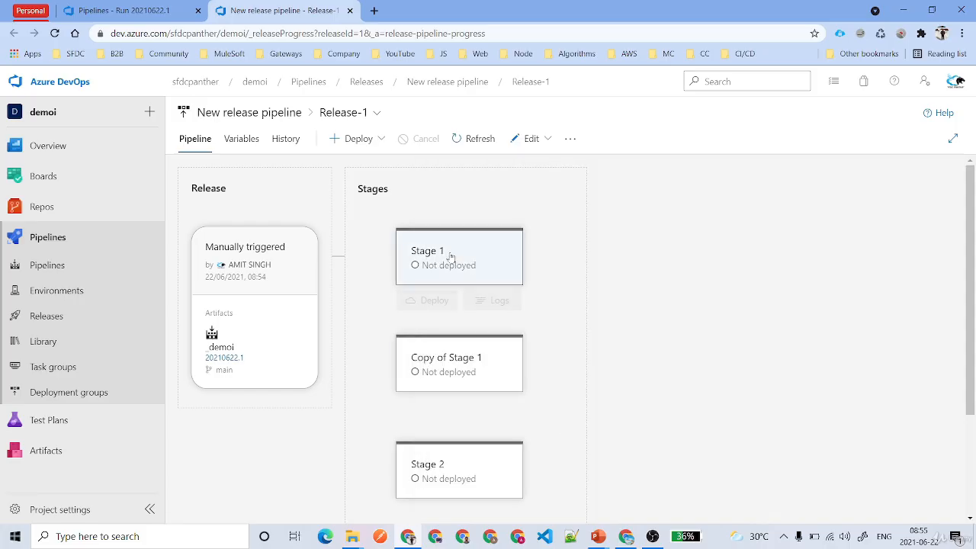
pyautogui.scroll(-2, 503, 384)
pyautogui.scroll(2, 507, 383)
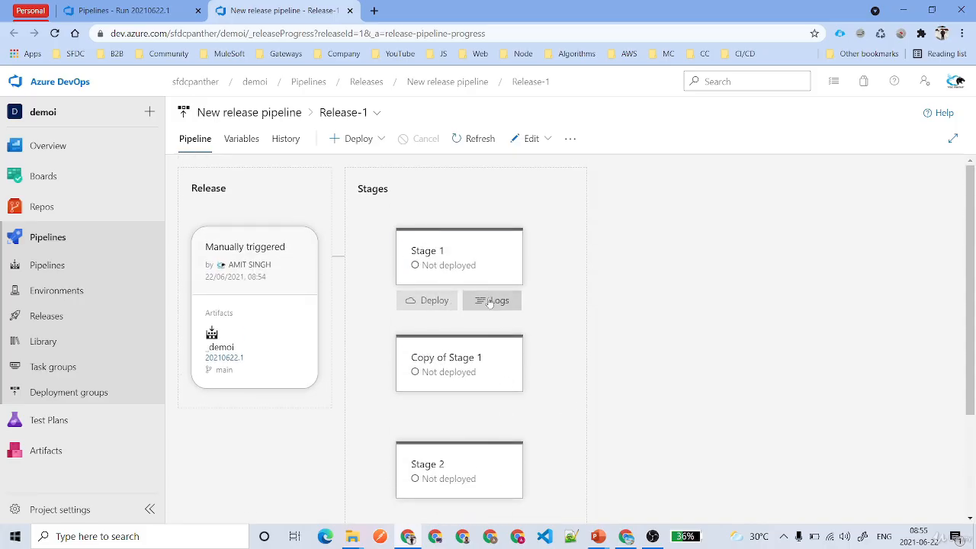
pyautogui.click(425, 301)
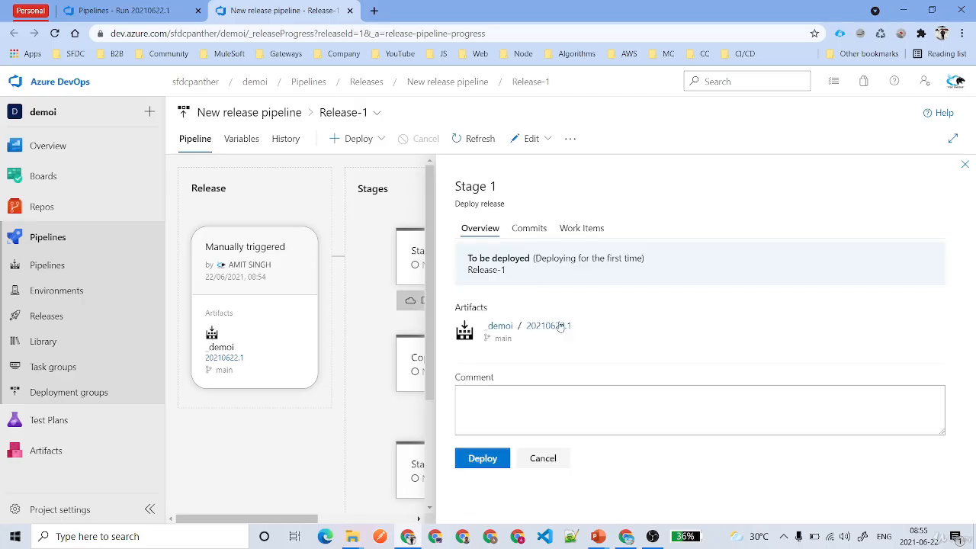
pyautogui.click(485, 459)
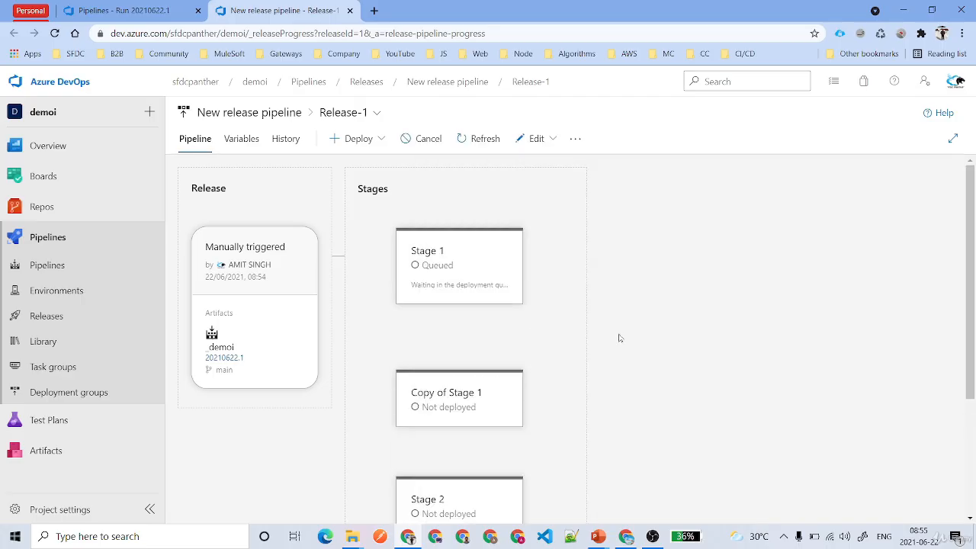
# Follow Stage 1's deployment logs until the agent job finishes successfully.
pyautogui.click(483, 255)
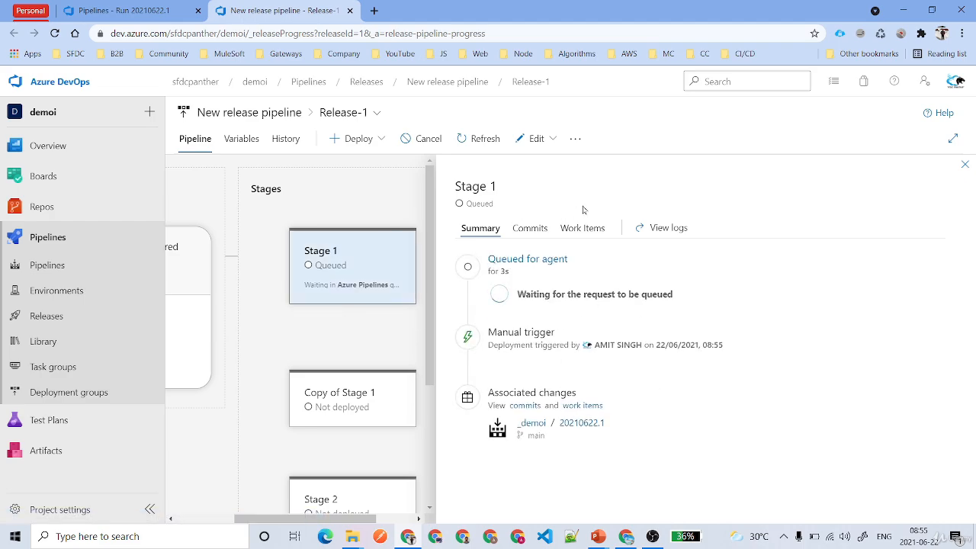
pyautogui.click(660, 229)
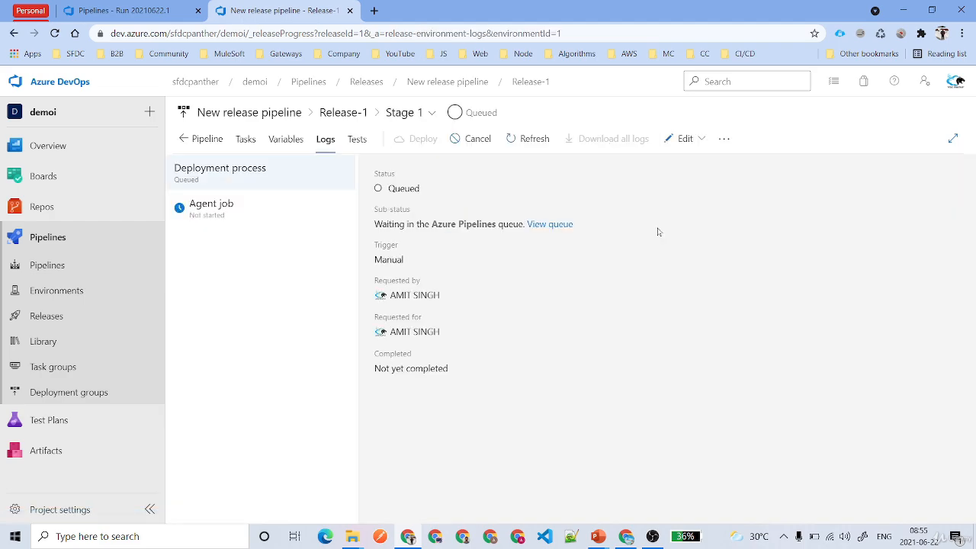
pyautogui.click(242, 226)
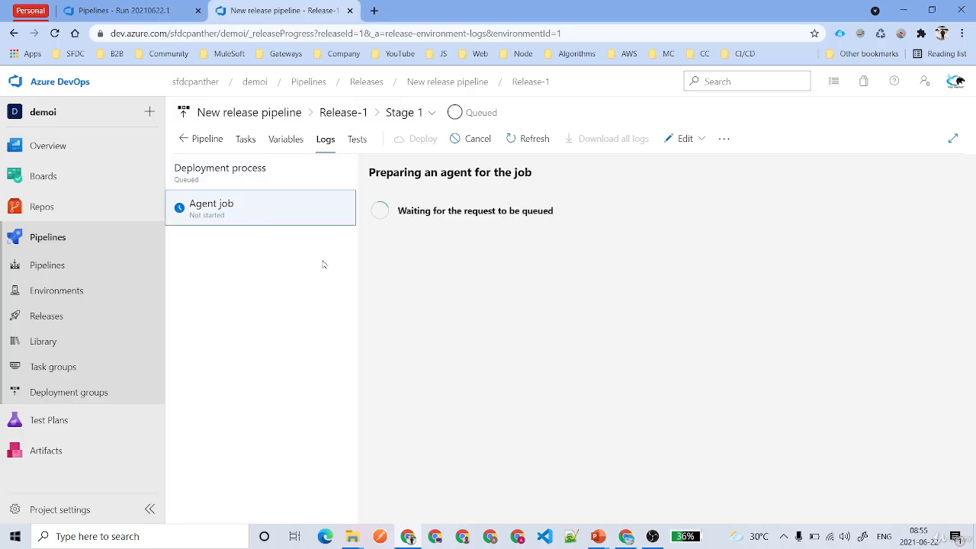
pyautogui.moveTo(397, 211); pyautogui.dragTo(595, 216)
pyautogui.click(514, 268)
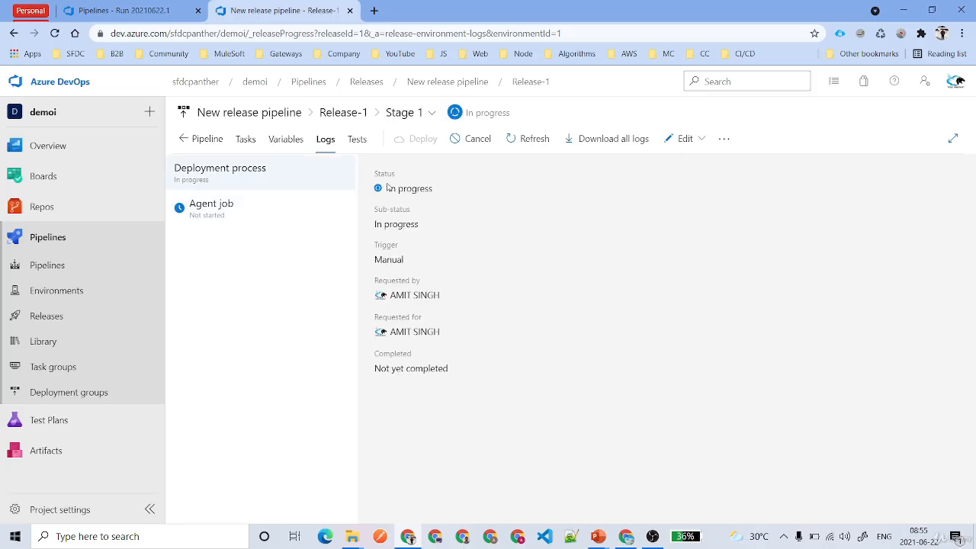
pyautogui.moveTo(387, 187); pyautogui.dragTo(462, 196)
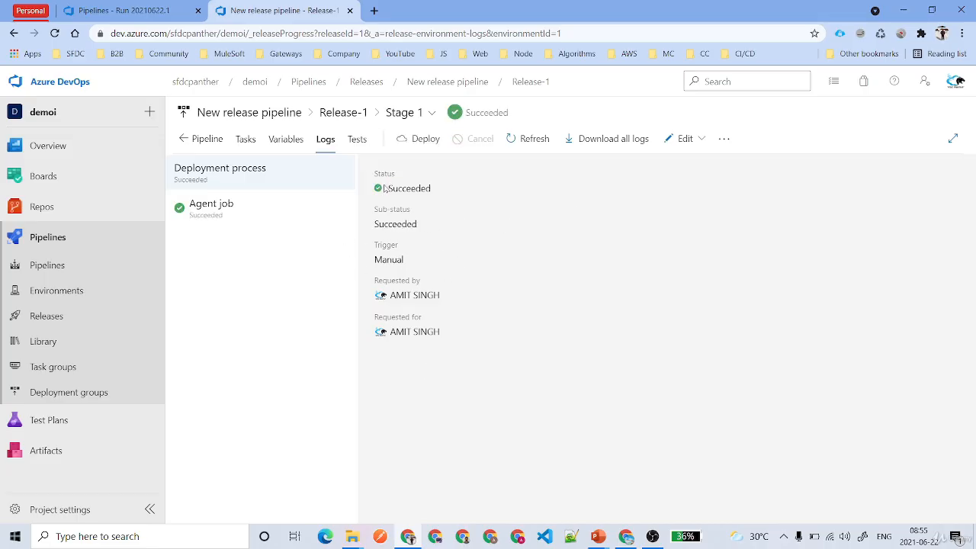
pyautogui.click(184, 139)
# Review the Stage 1 deployment's Work Items, Commits and Summary tabs.
pyautogui.scroll(-1, 666, 297)
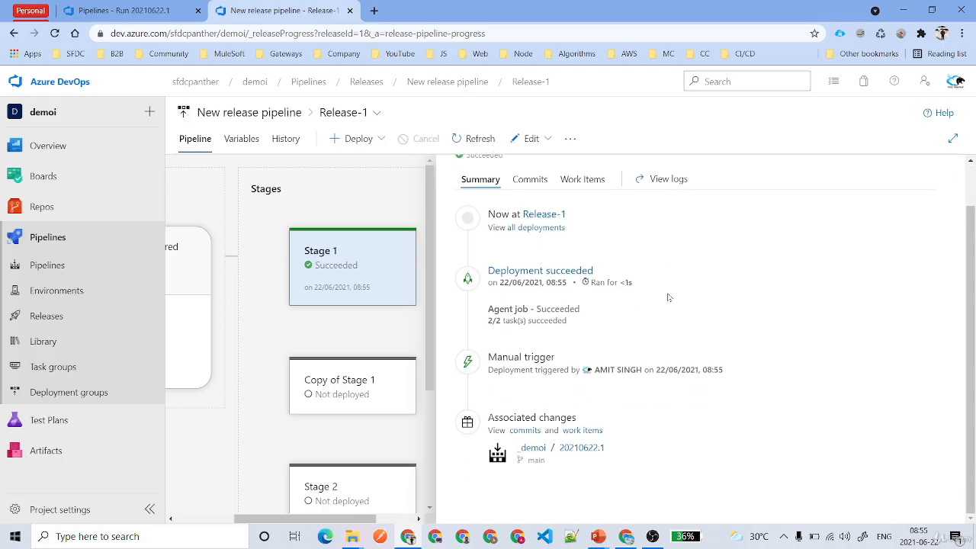
pyautogui.scroll(1, 697, 348)
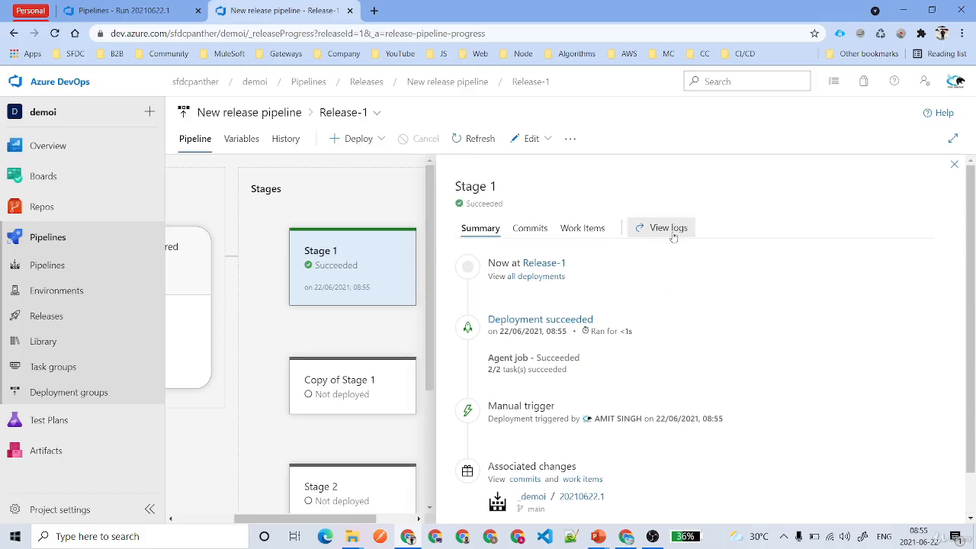
pyautogui.click(585, 233)
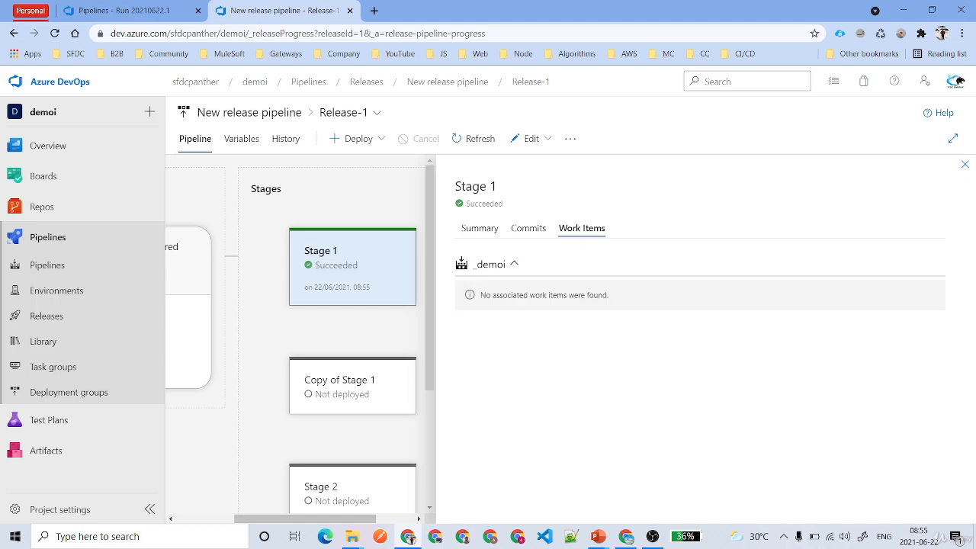
pyautogui.click(531, 232)
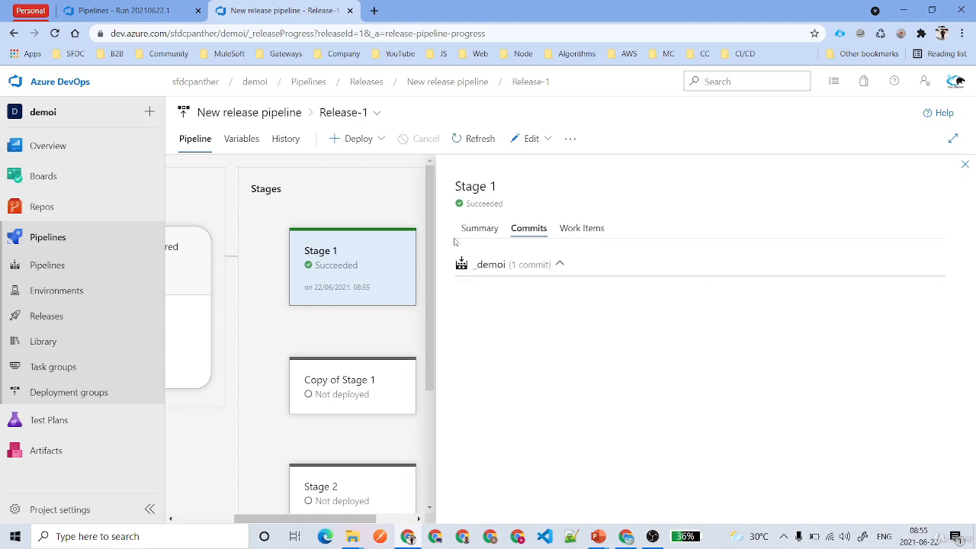
pyautogui.click(486, 227)
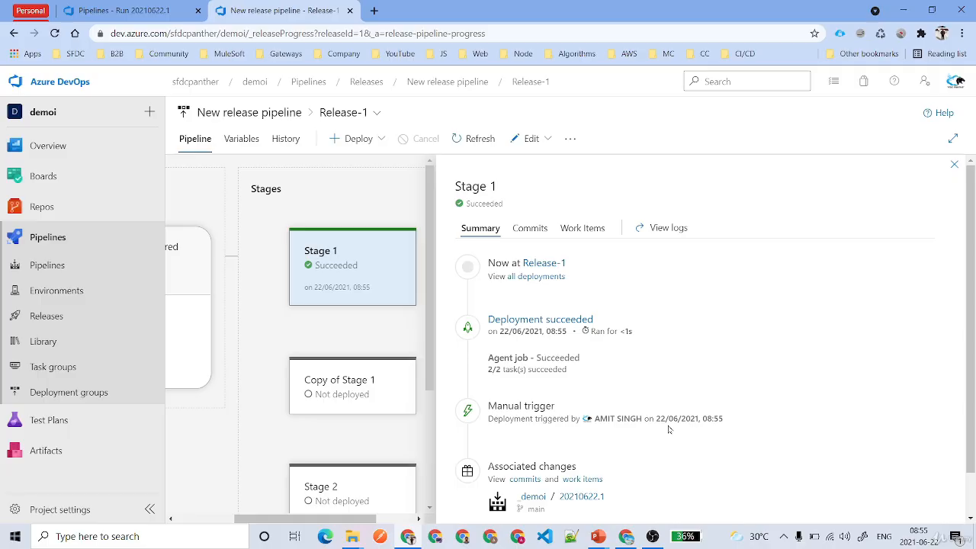
pyautogui.click(953, 166)
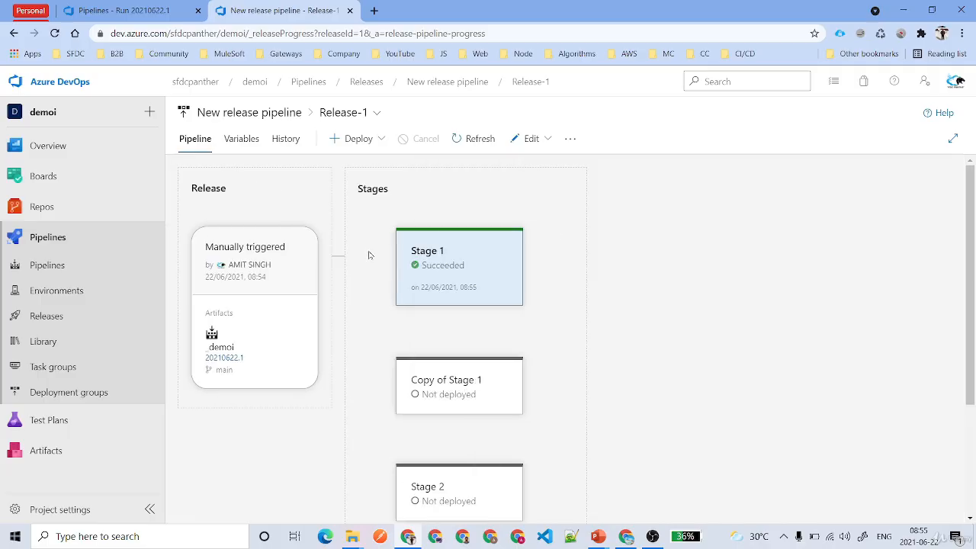
# Browse to the demoi repository's files through Repos.
pyautogui.scroll(-2, 521, 323)
pyautogui.moveTo(442, 277)
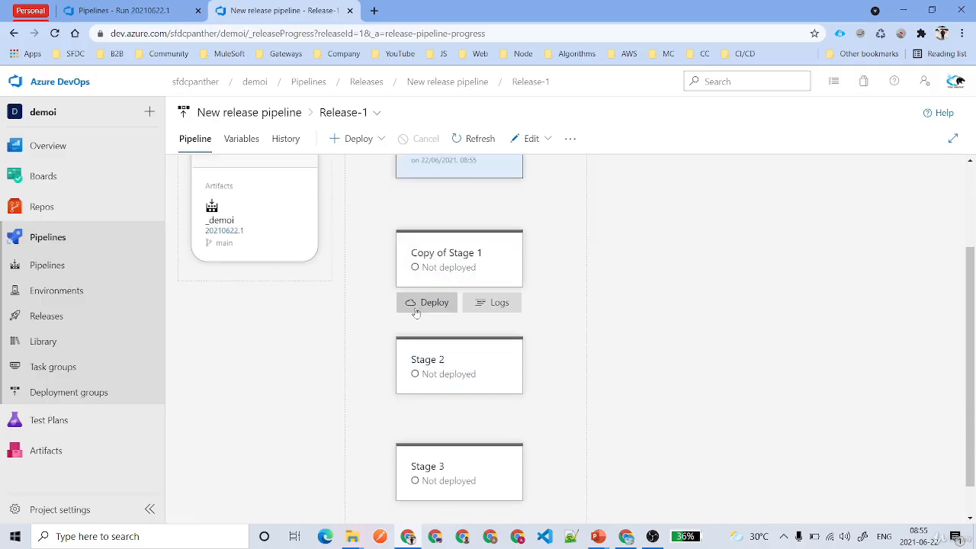
pyautogui.click(46, 207)
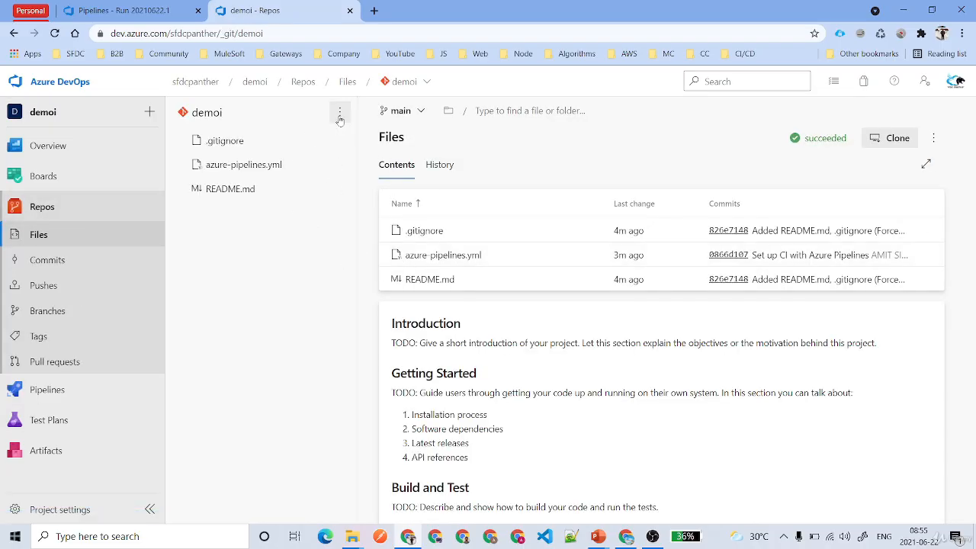
# Create a new file named hello.txt in the demoi repository.
pyautogui.click(340, 112)
pyautogui.click(292, 401)
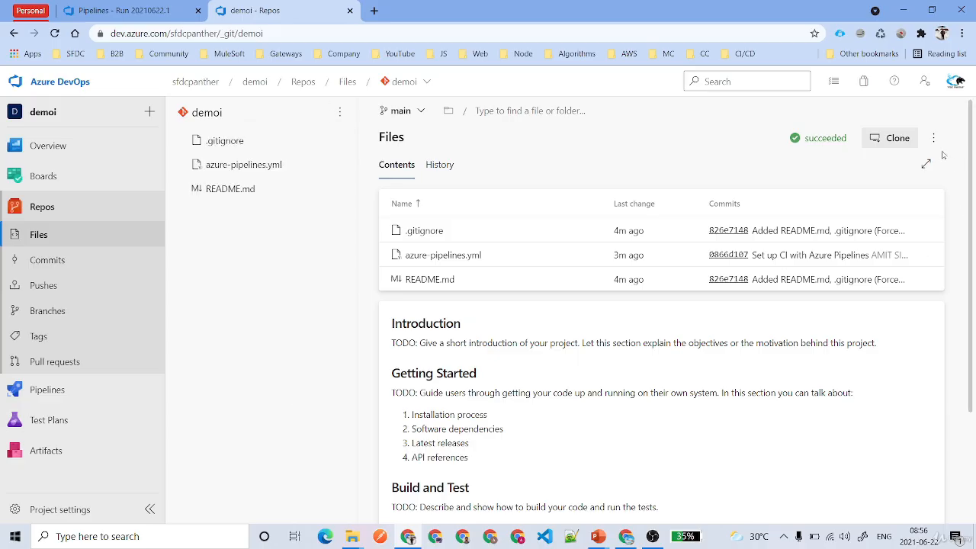
pyautogui.click(933, 138)
pyautogui.moveTo(818, 197)
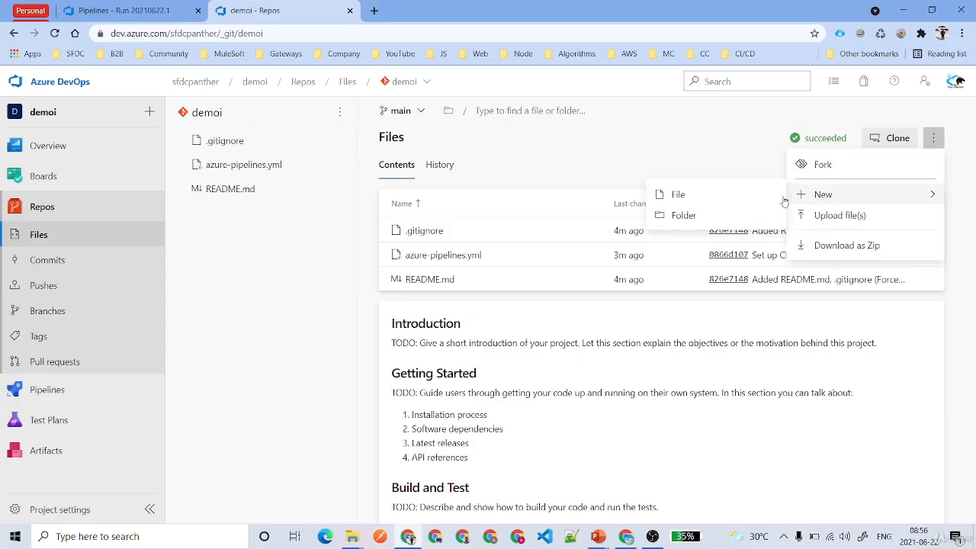
pyautogui.click(723, 202)
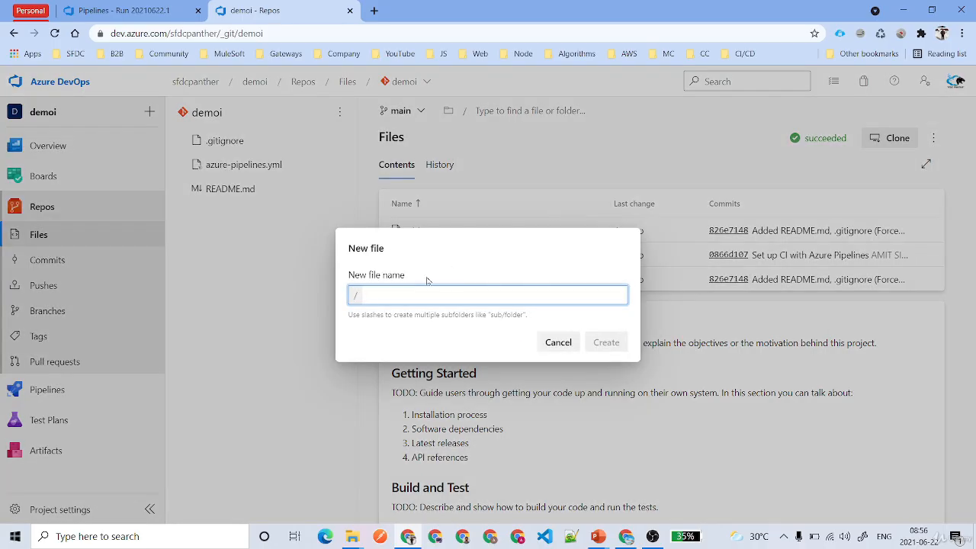
pyautogui.write('hello.txt')
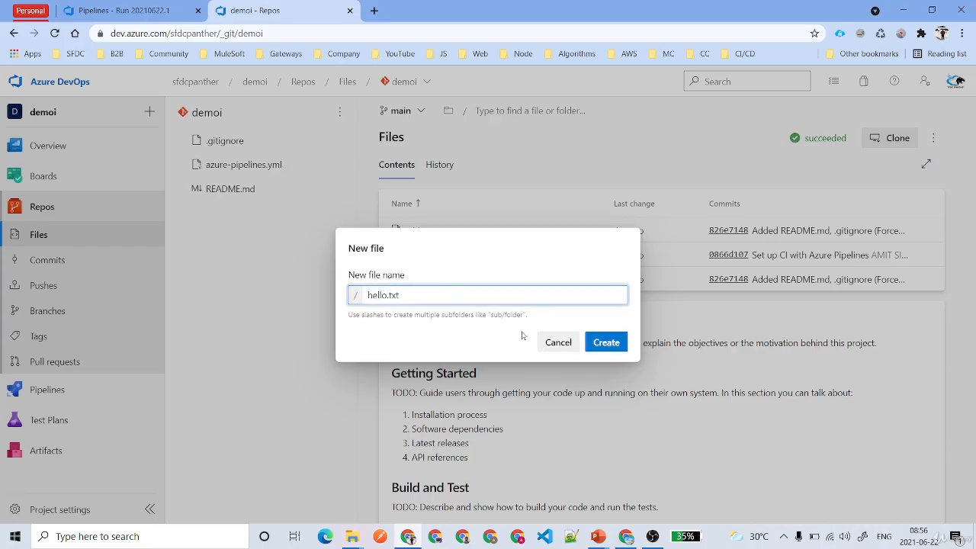
pyautogui.click(598, 343)
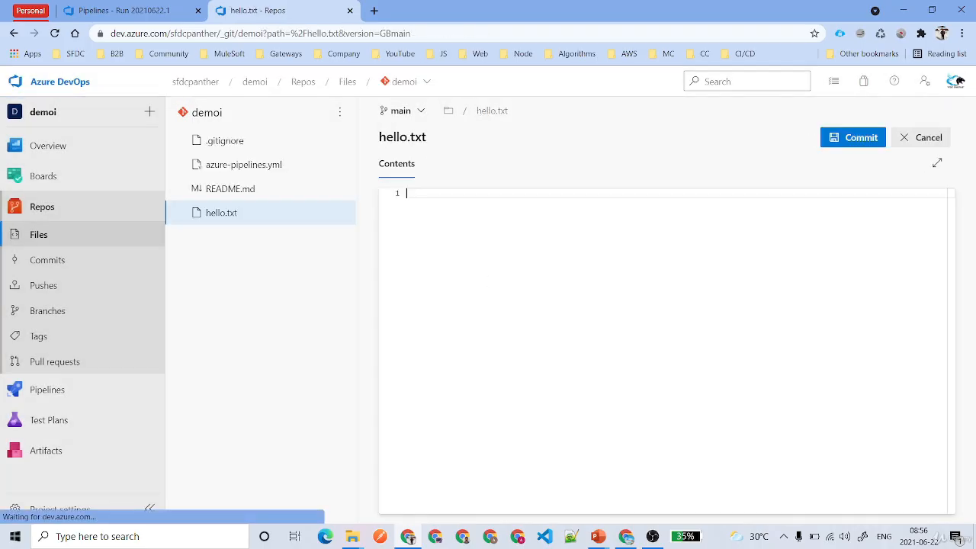
# Fill hello.txt with 'Hello World' and commit it to the main branch.
pyautogui.write('Hello World')
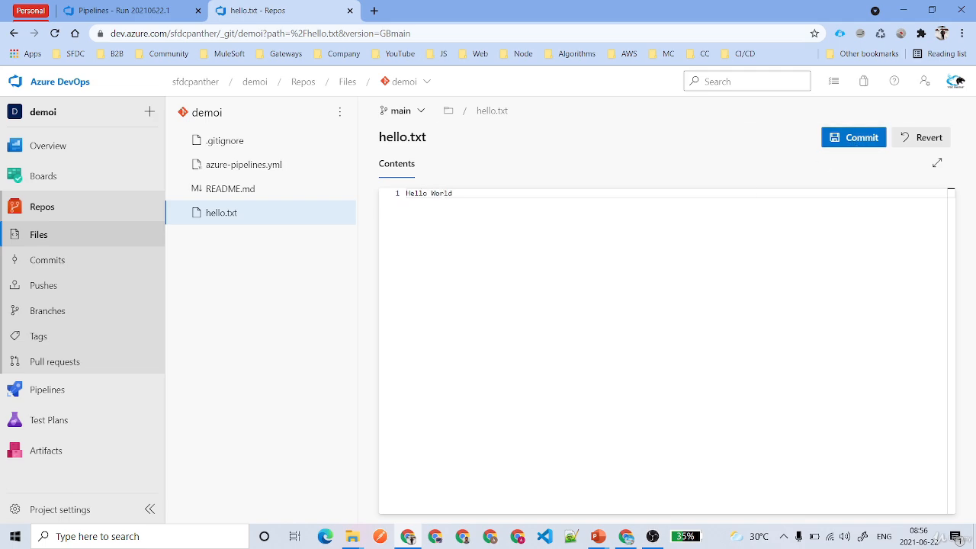
pyautogui.click(862, 137)
pyautogui.click(927, 493)
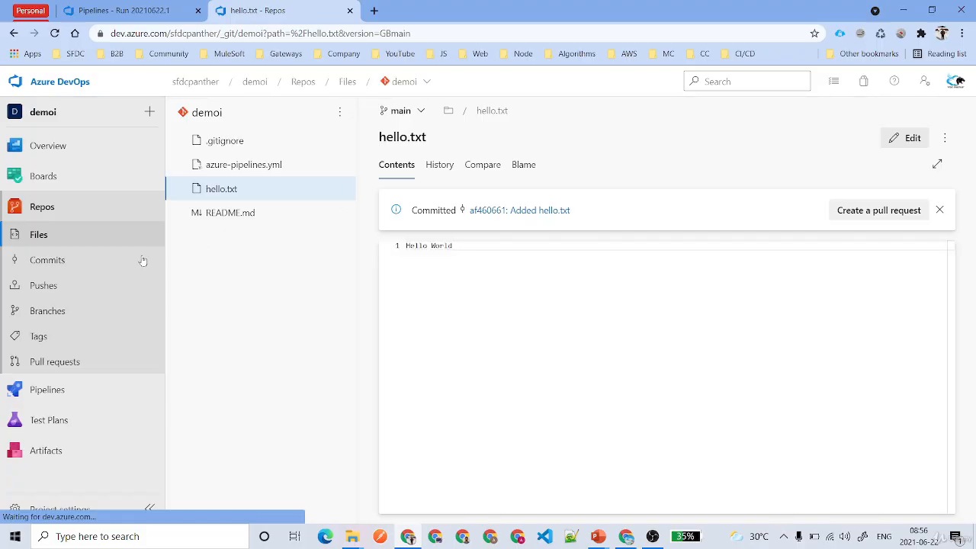
pyautogui.click(68, 397)
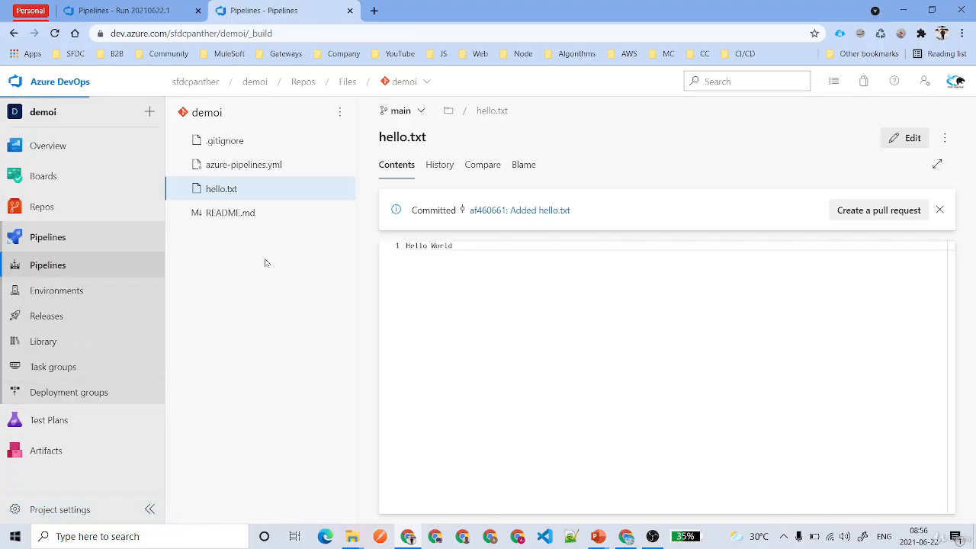
# Open the demoi pipeline's run #20210622.2 and view its queued job's logs.
pyautogui.click(240, 257)
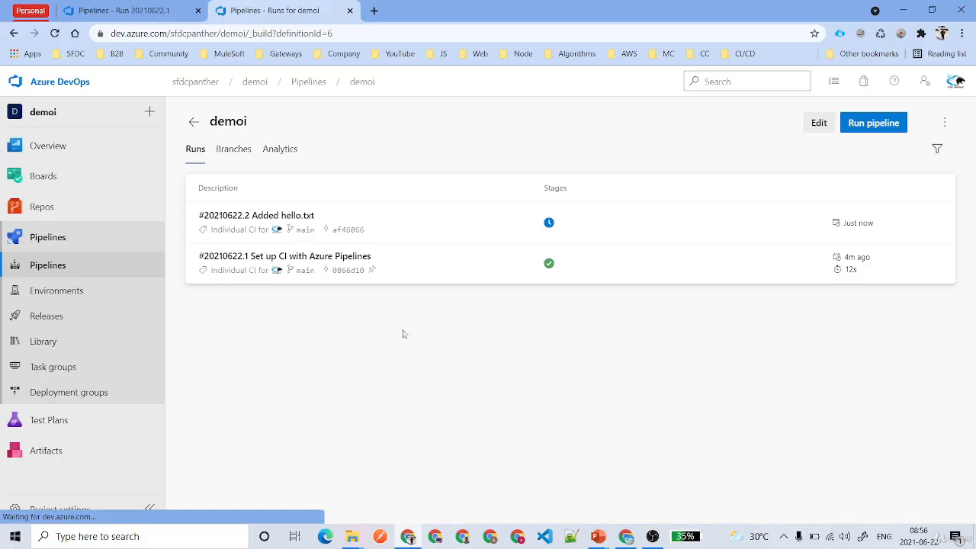
pyautogui.click(379, 215)
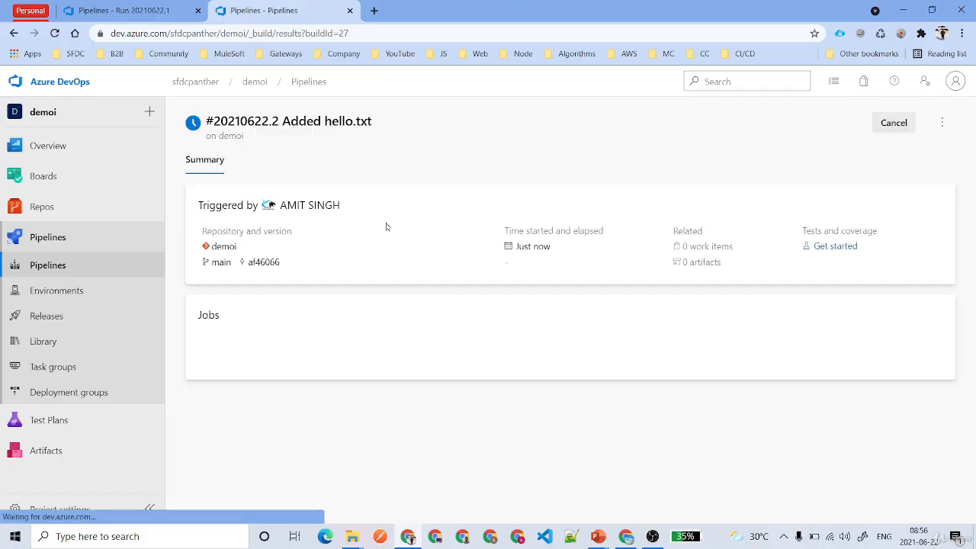
pyautogui.click(240, 368)
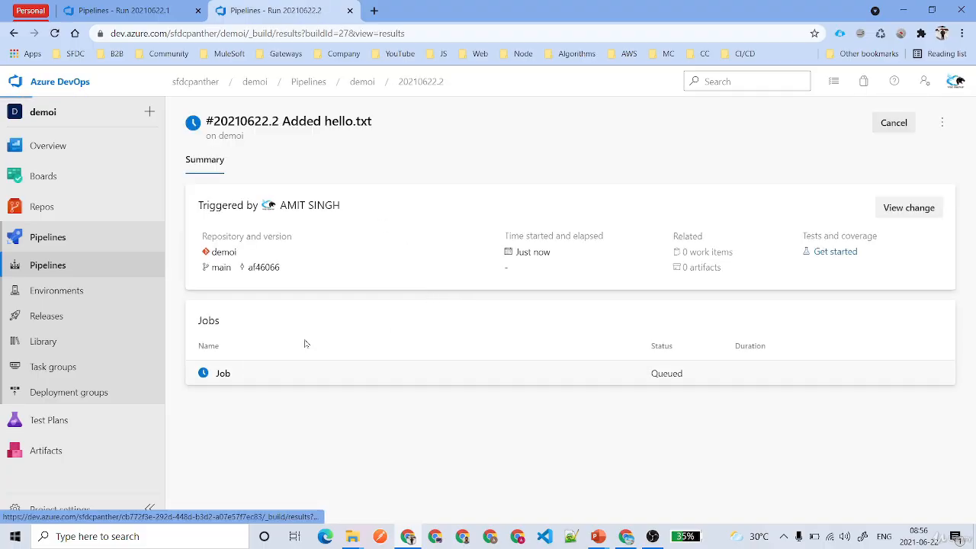